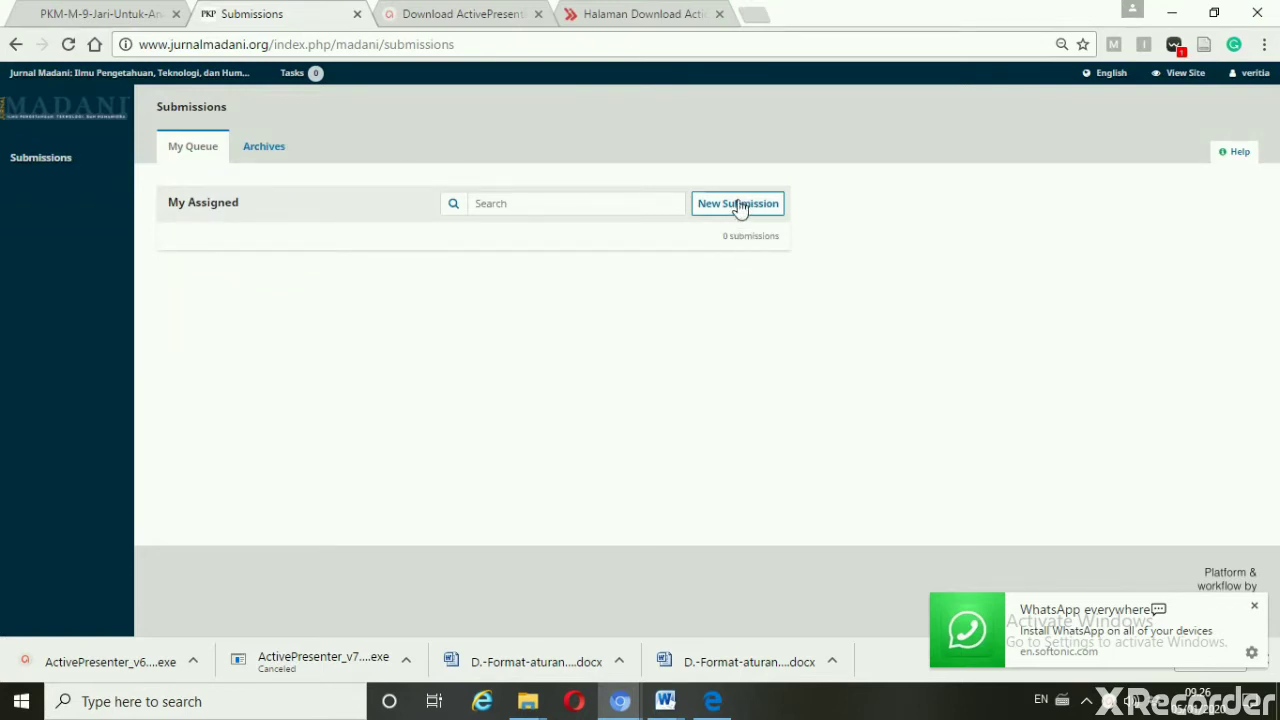
Begin a new article submission to Jurnal Madani from the Submissions page
click(738, 205)
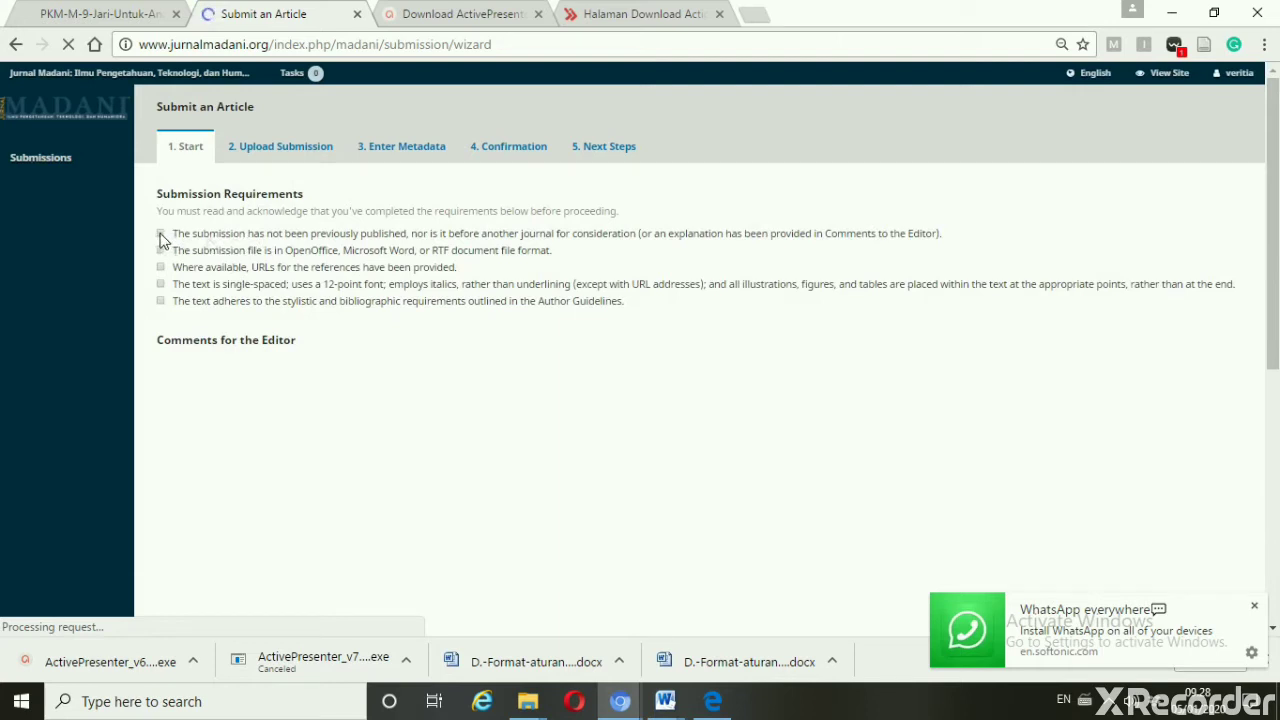
Tick all five submission requirement checkboxes
click(160, 234)
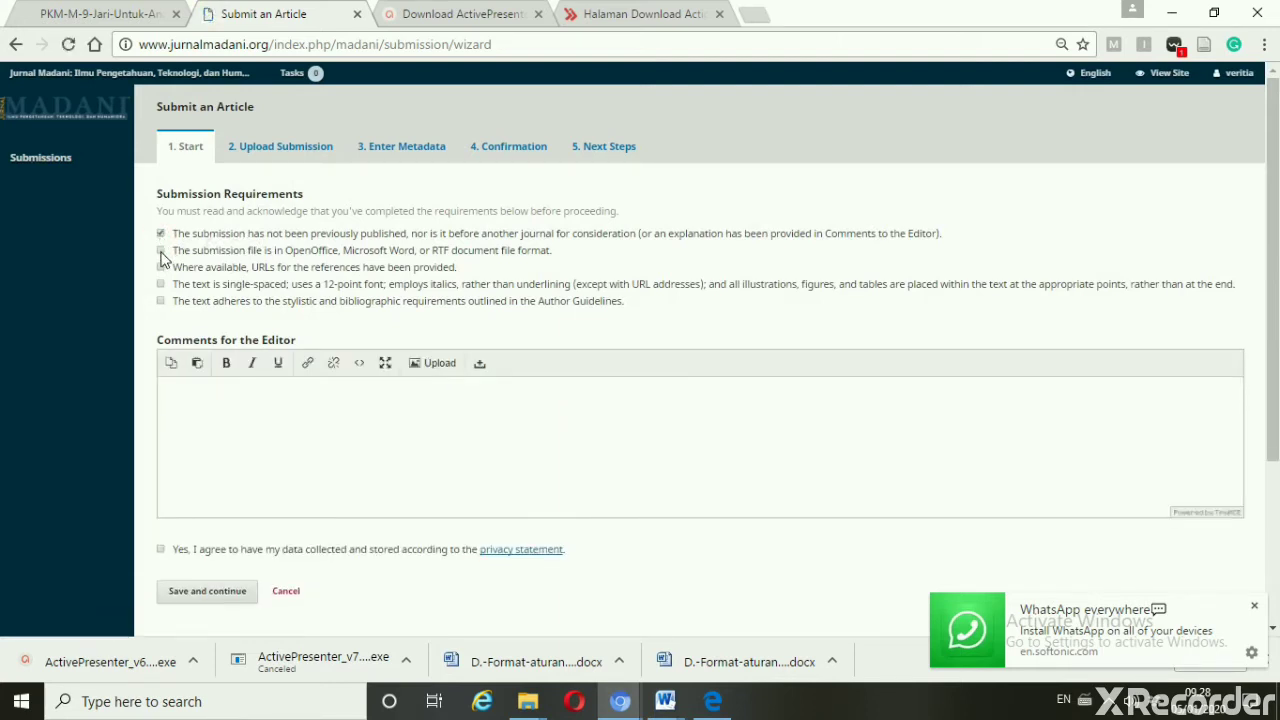
click(160, 251)
click(161, 268)
click(161, 285)
click(161, 301)
Write 'hi editor' / 'please respond my article' in Comments for the Editor
click(200, 392)
text(hi editor)
key(Return)
text(please )
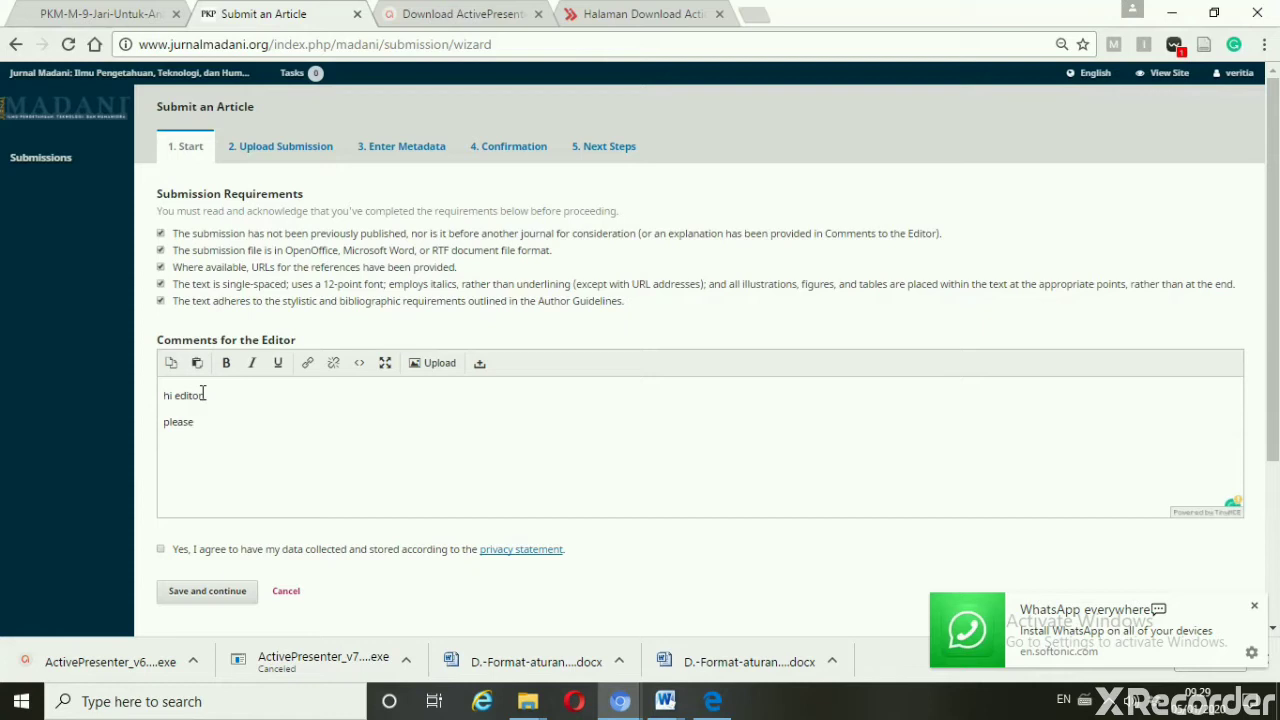
text(c)
key(BackSpace)
text(respong)
key(BackSpace)
text(d my article)
Agree to the privacy statement, accept the 'respond to' grammar fix, and save step 1
click(163, 552)
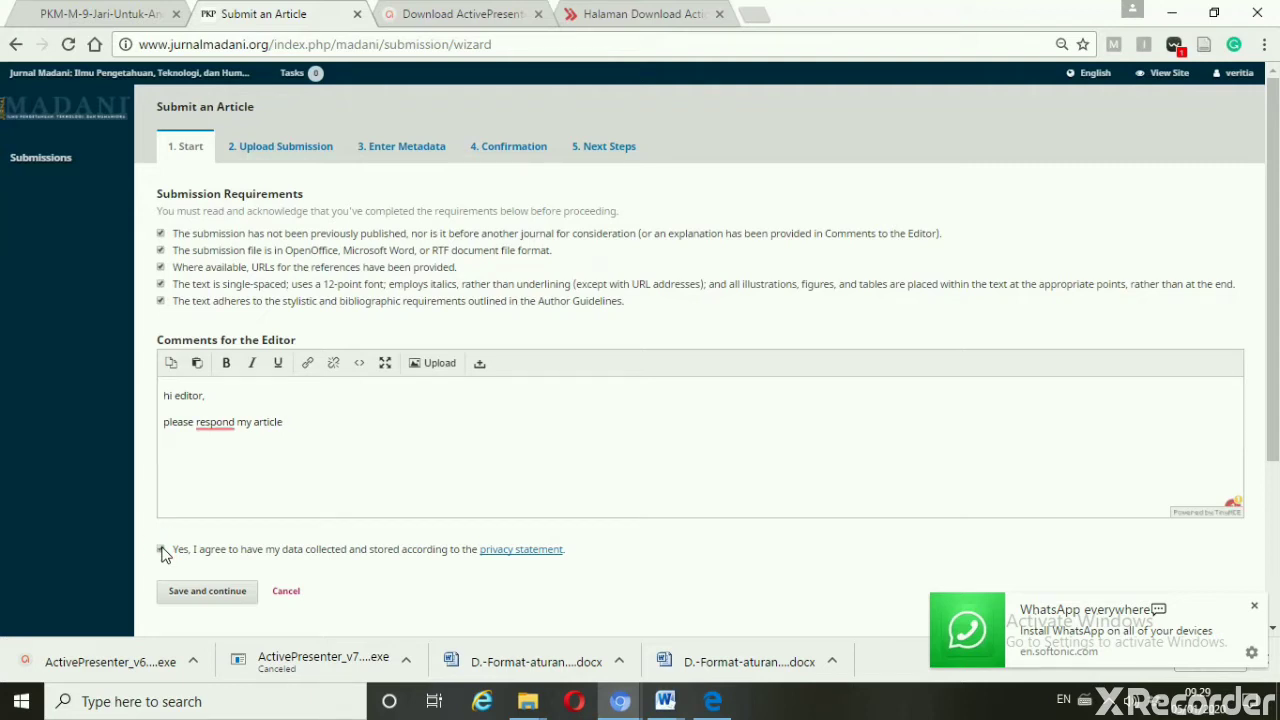
click(213, 423)
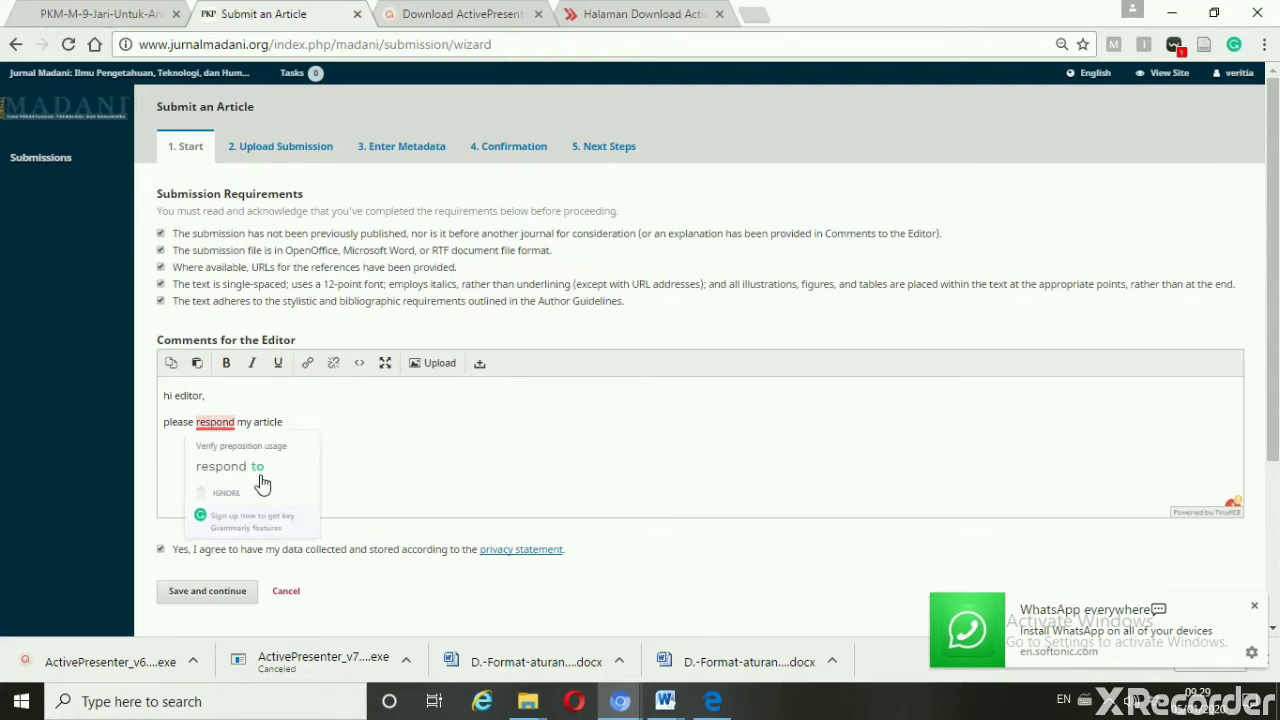
click(281, 475)
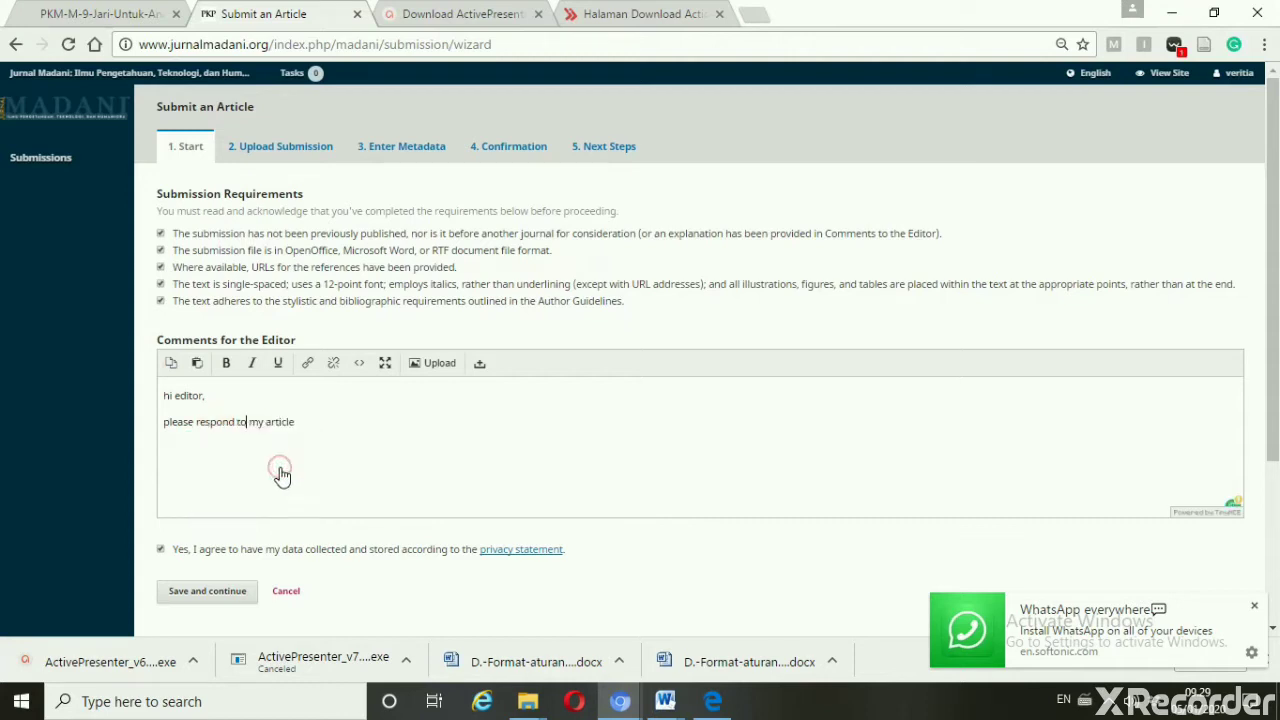
click(224, 595)
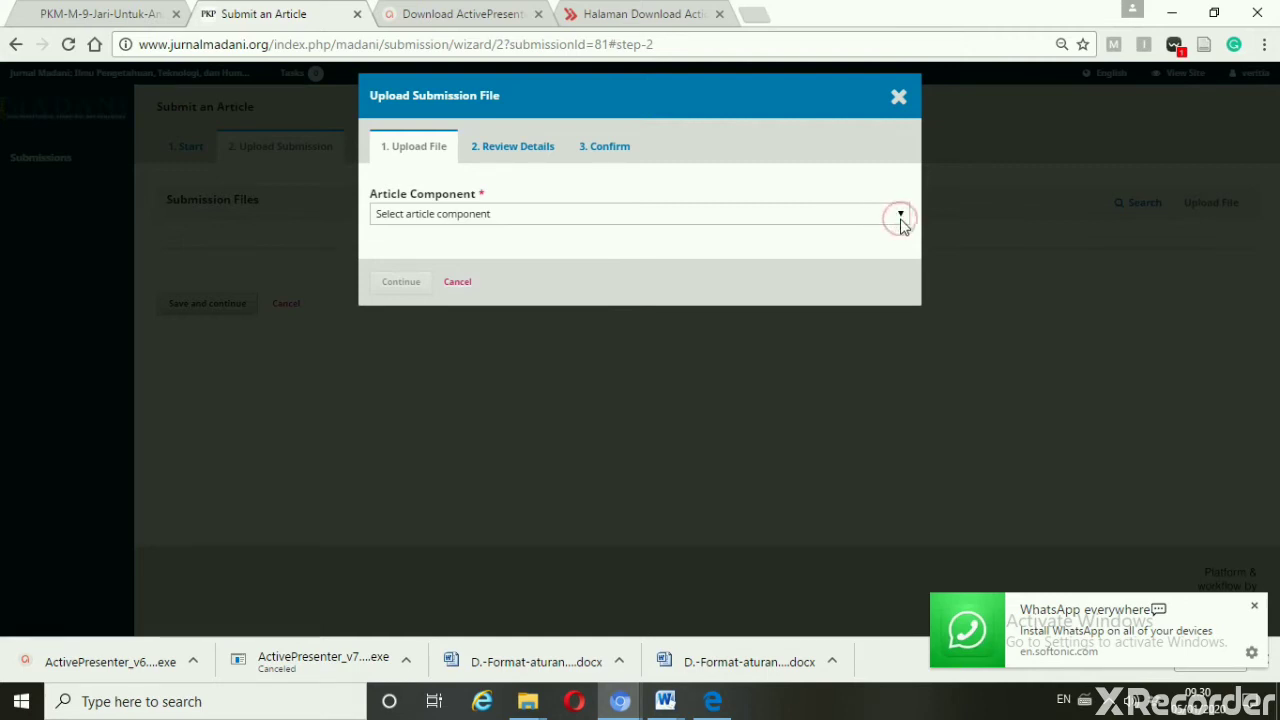
Set the article component to Article Text and bring up the file picker
click(901, 223)
click(900, 220)
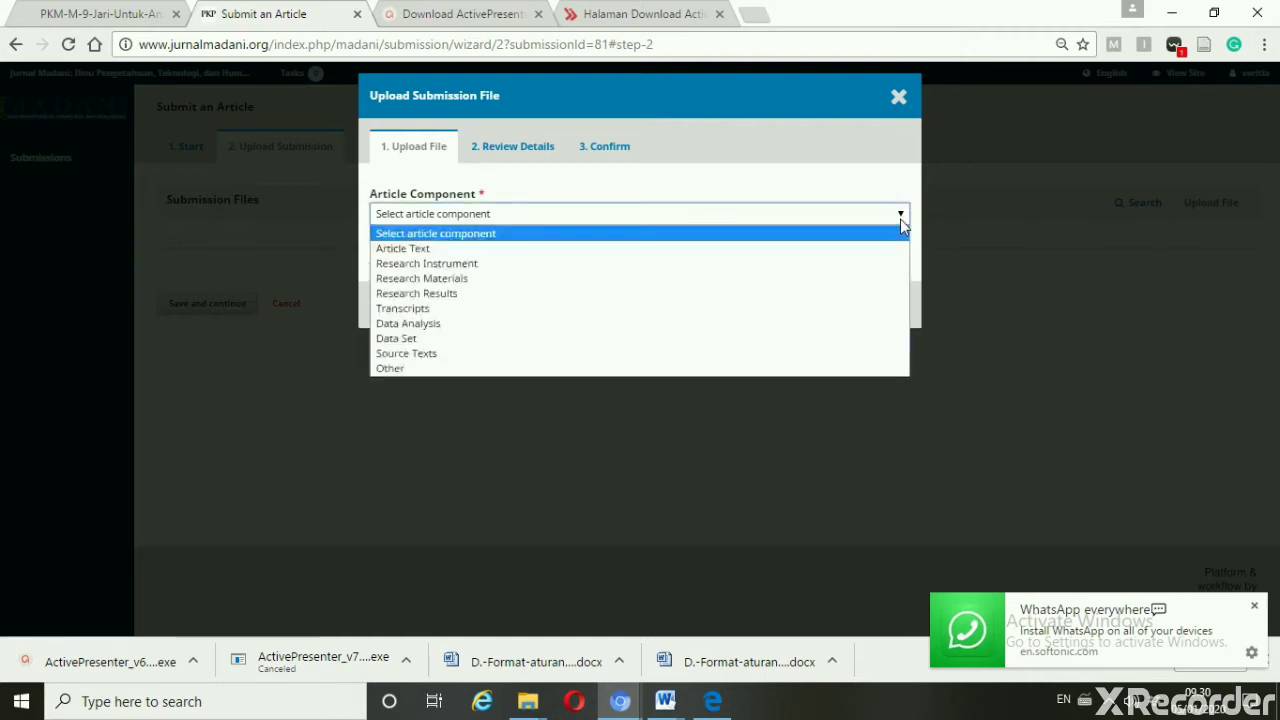
click(886, 256)
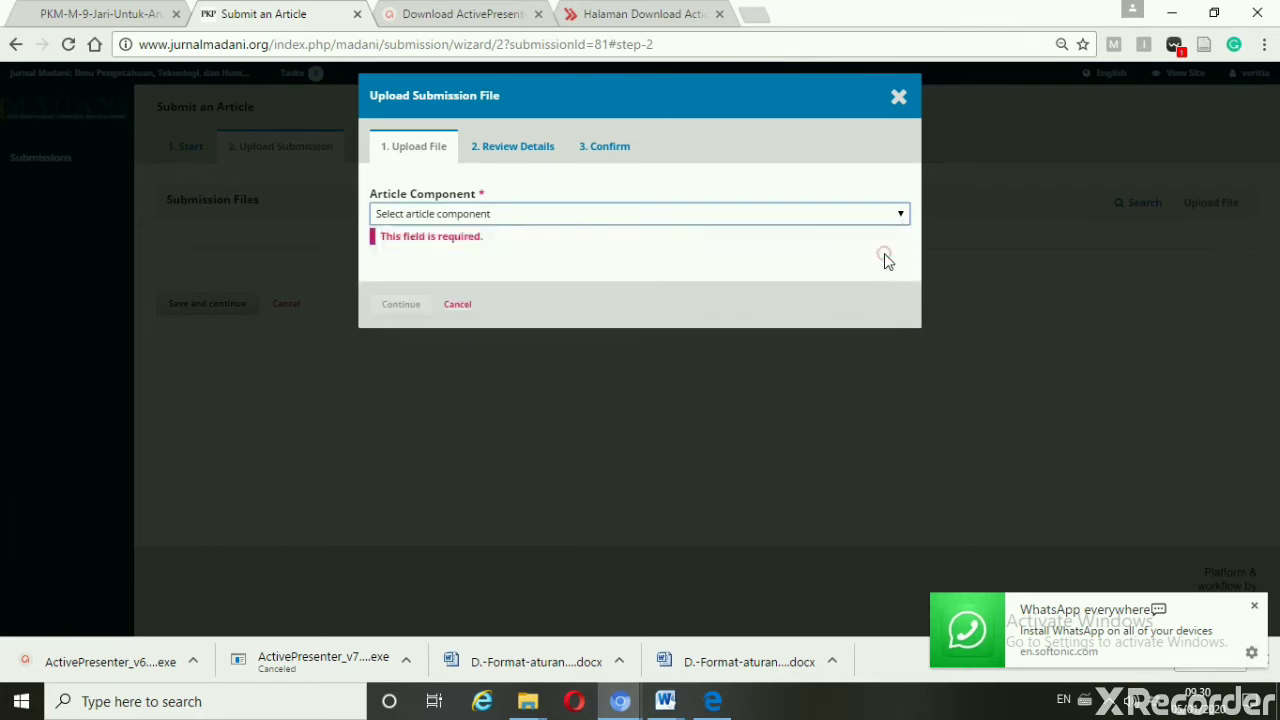
click(857, 274)
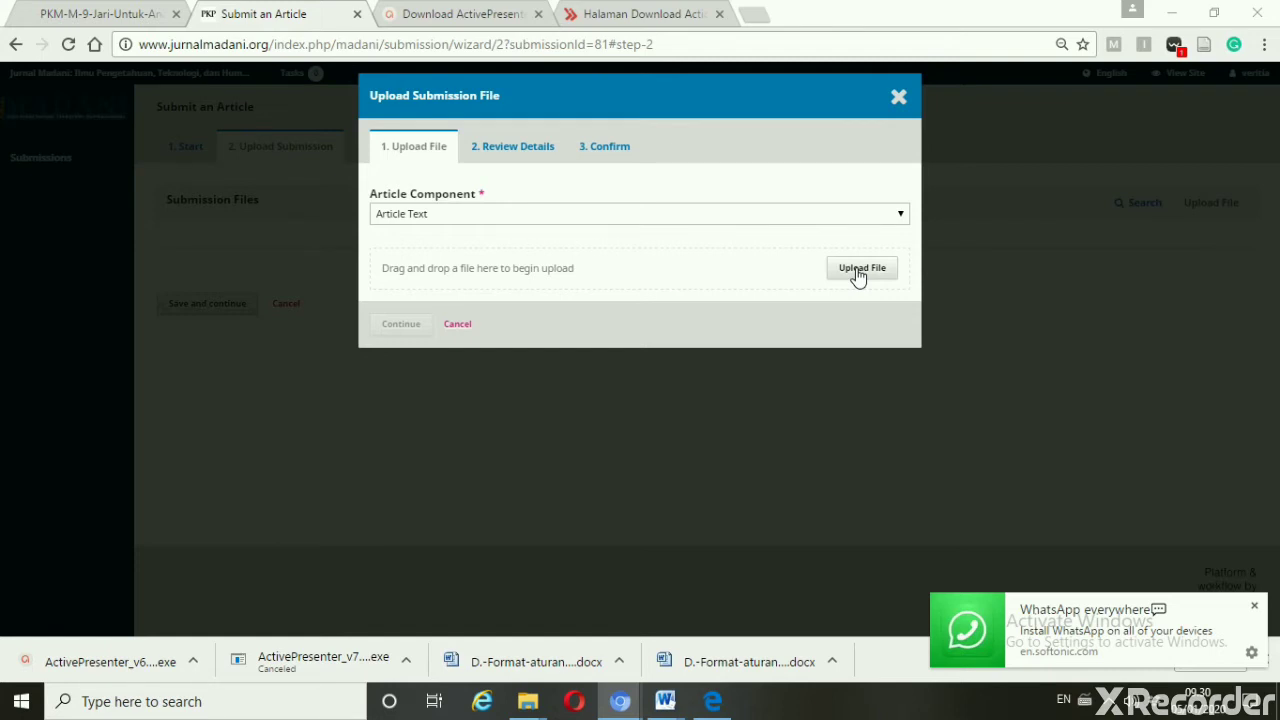
click(857, 272)
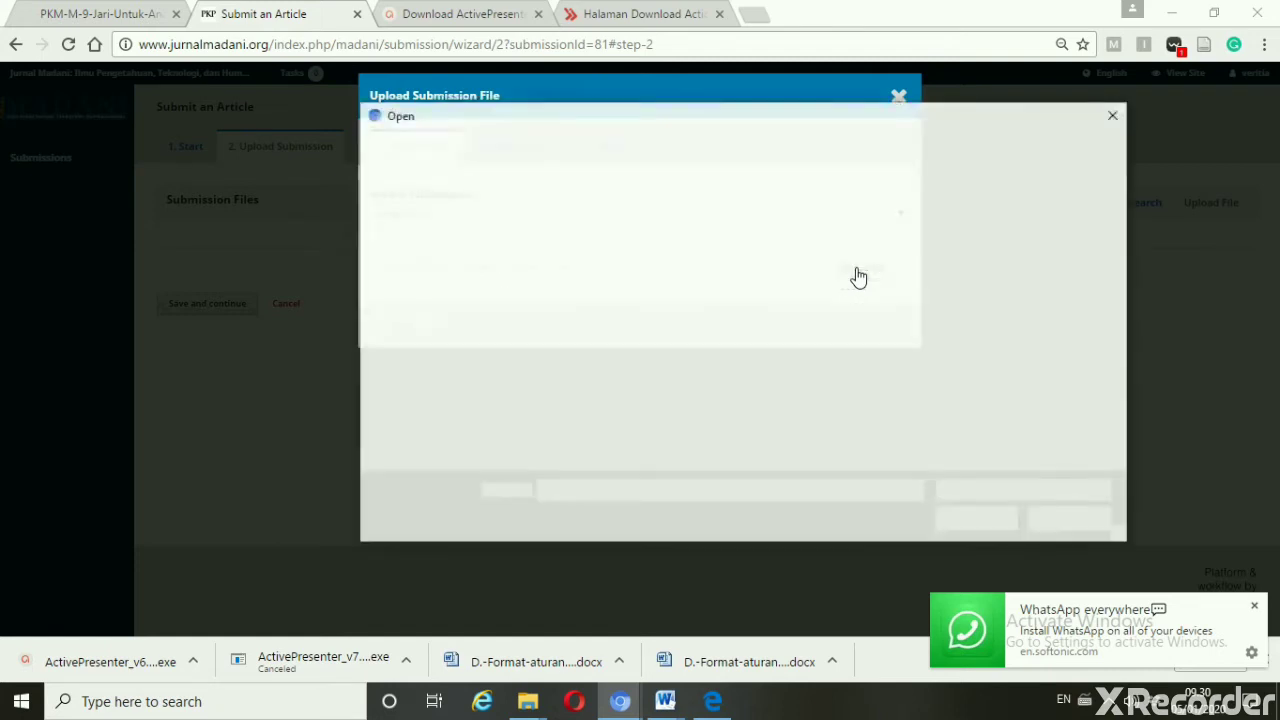
Upload the .docx manuscript, confirm its details, and save to reach Enter Metadata
click(951, 520)
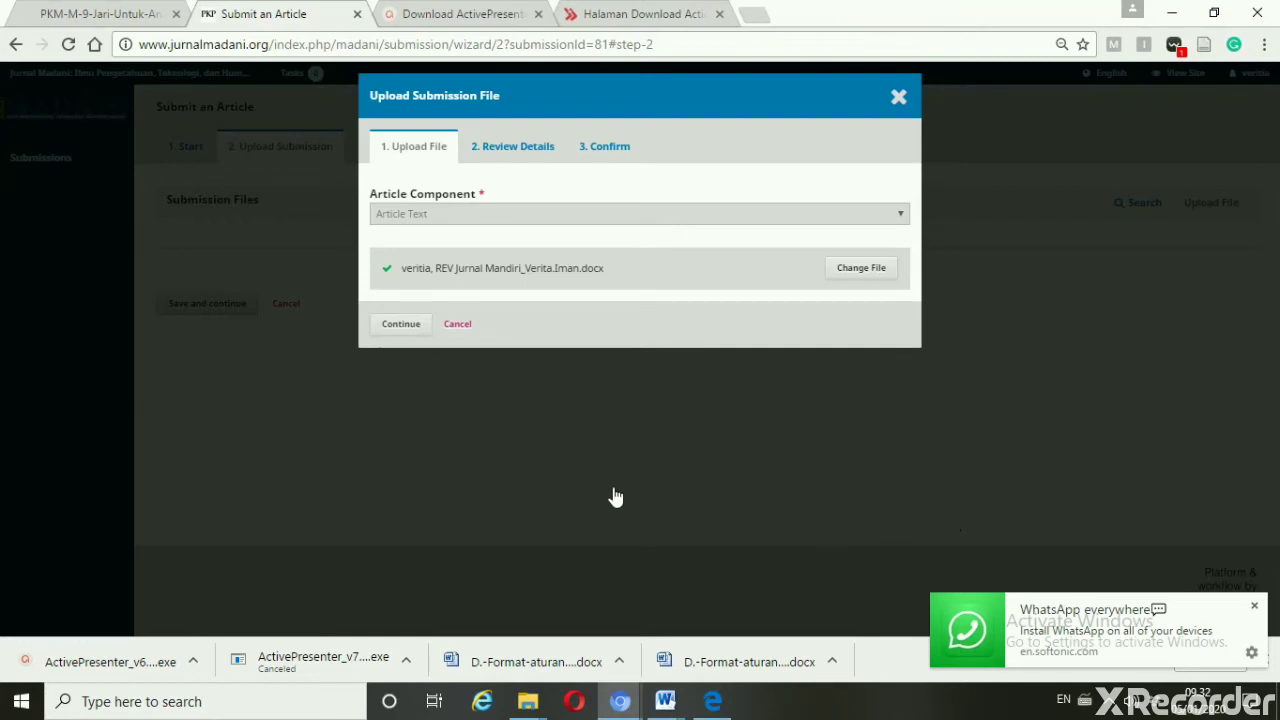
click(392, 325)
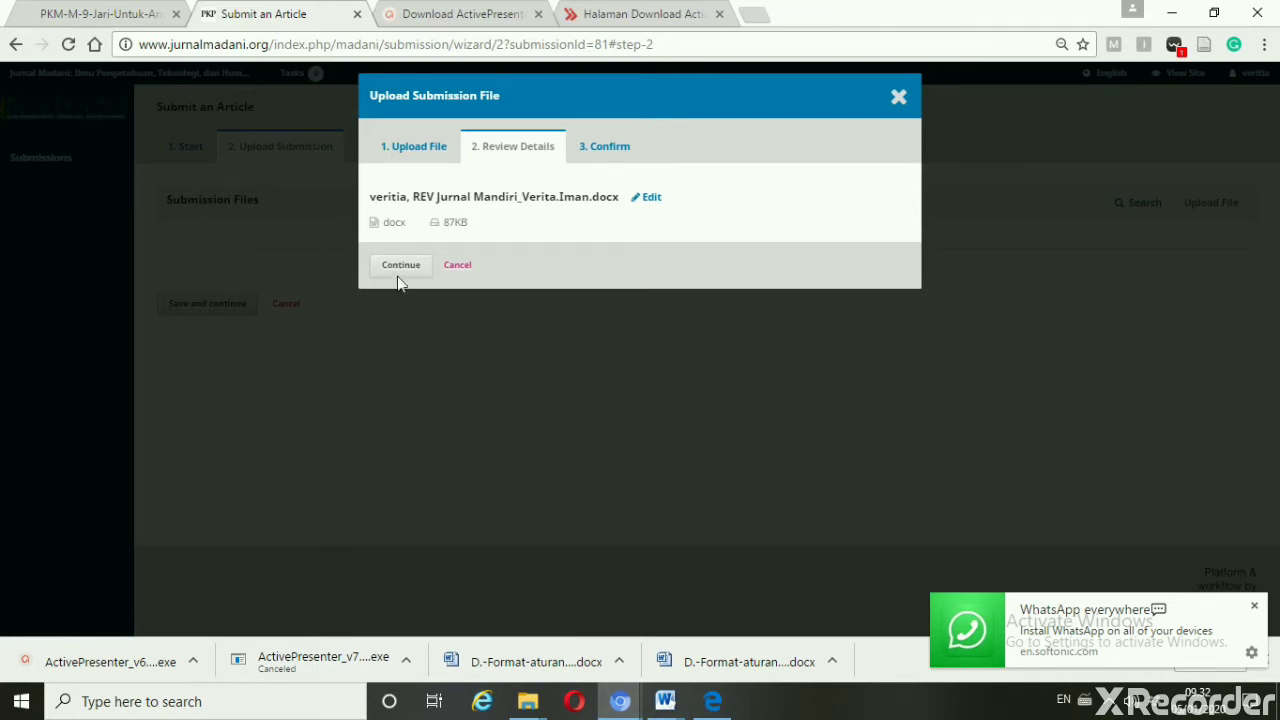
click(400, 274)
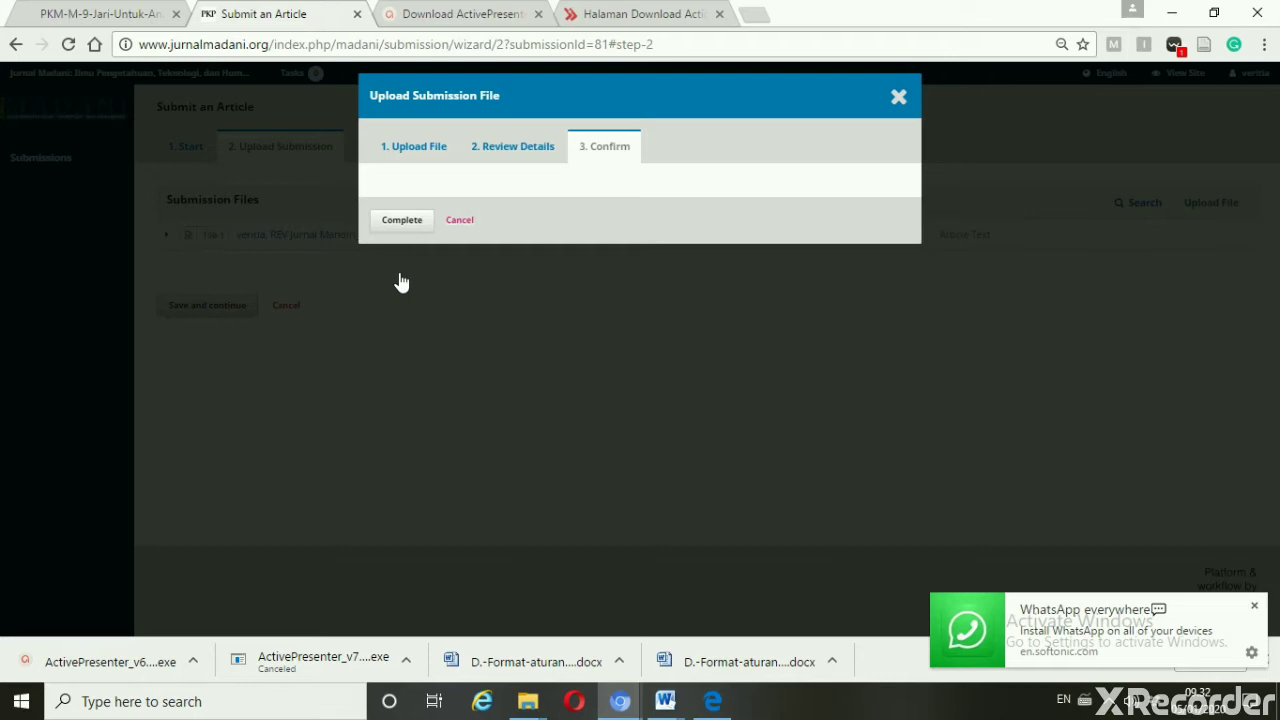
click(402, 221)
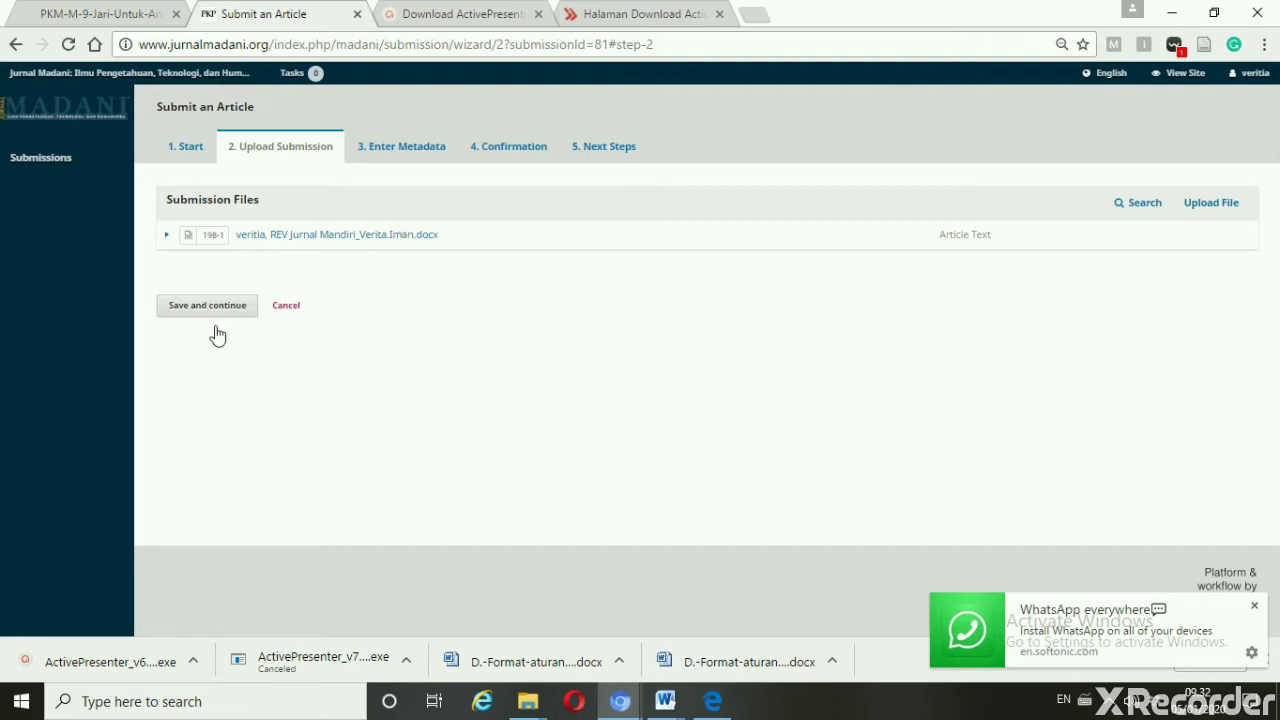
click(220, 316)
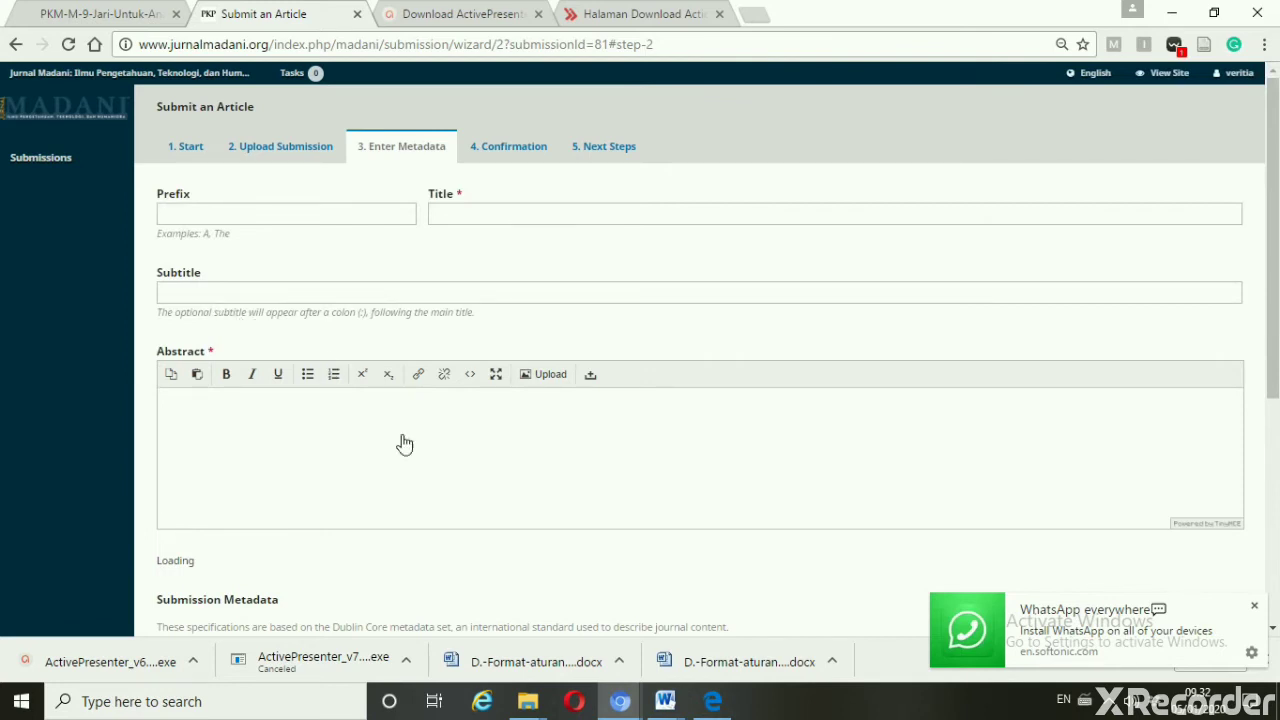
click(537, 712)
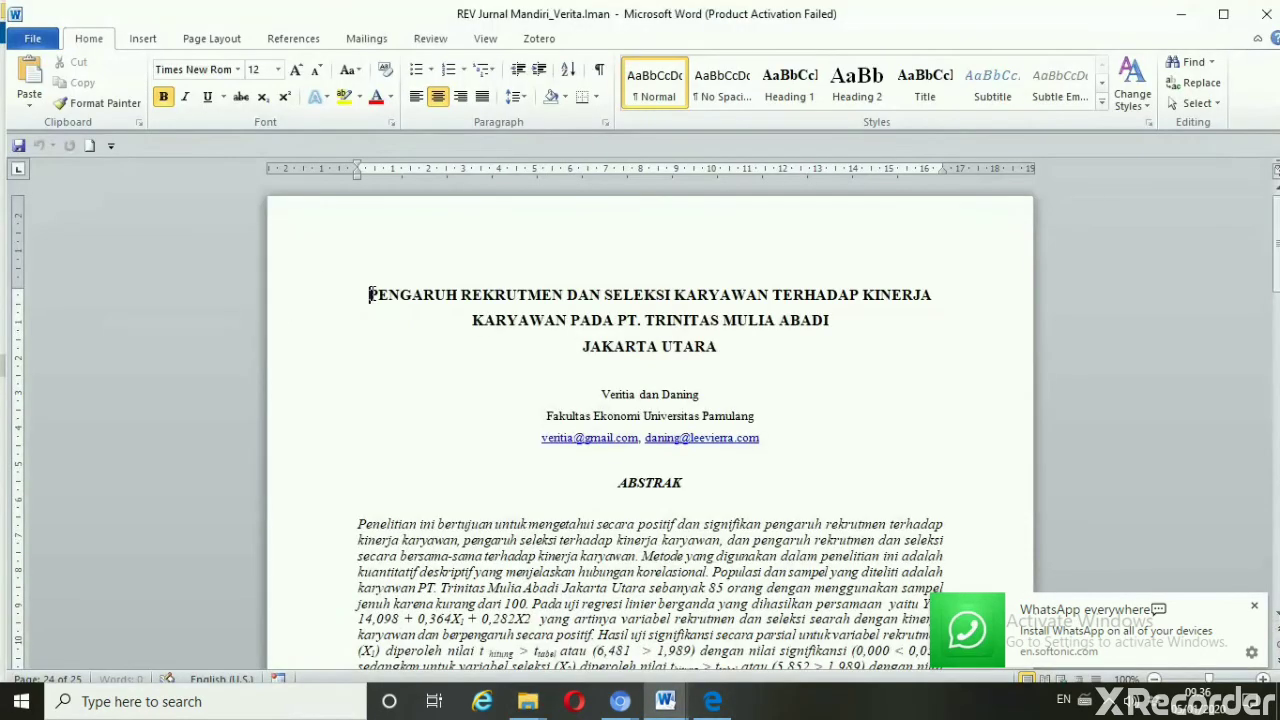
Apply Capitalize Each Word to the three-line manuscript title
click(364, 298)
key(shift+End)
key(shift+Down)
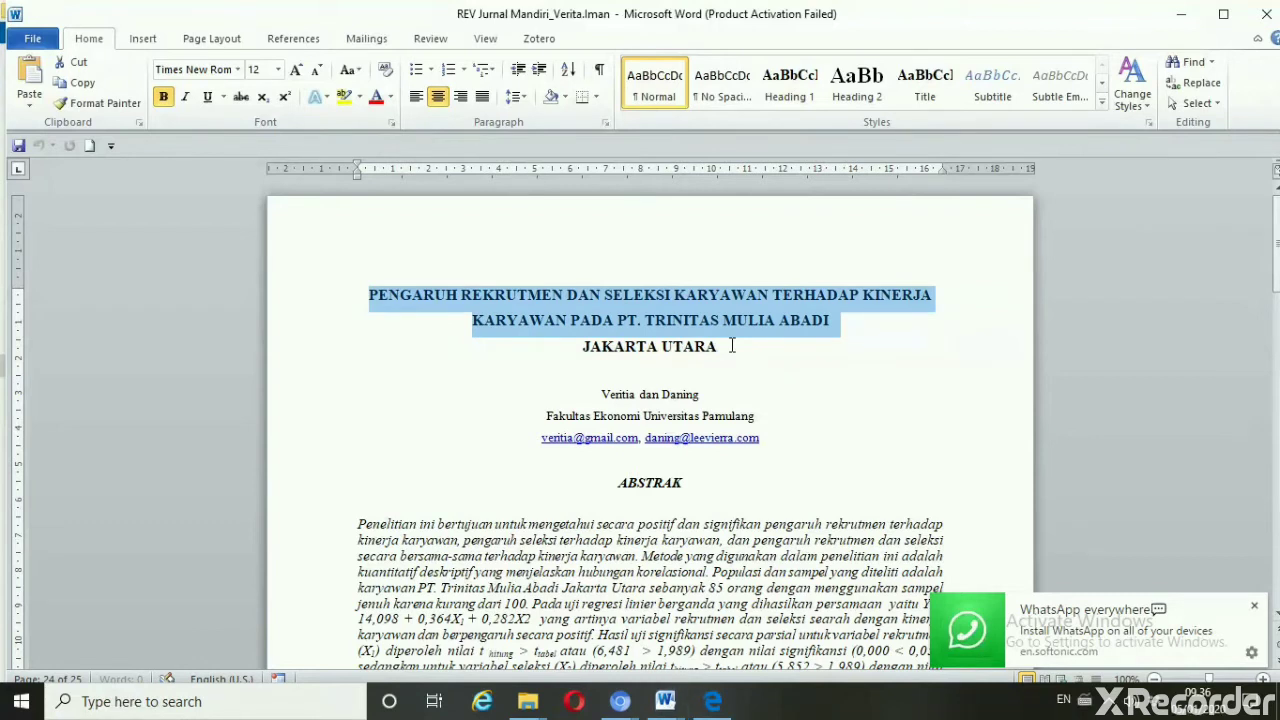
key(shift+Down)
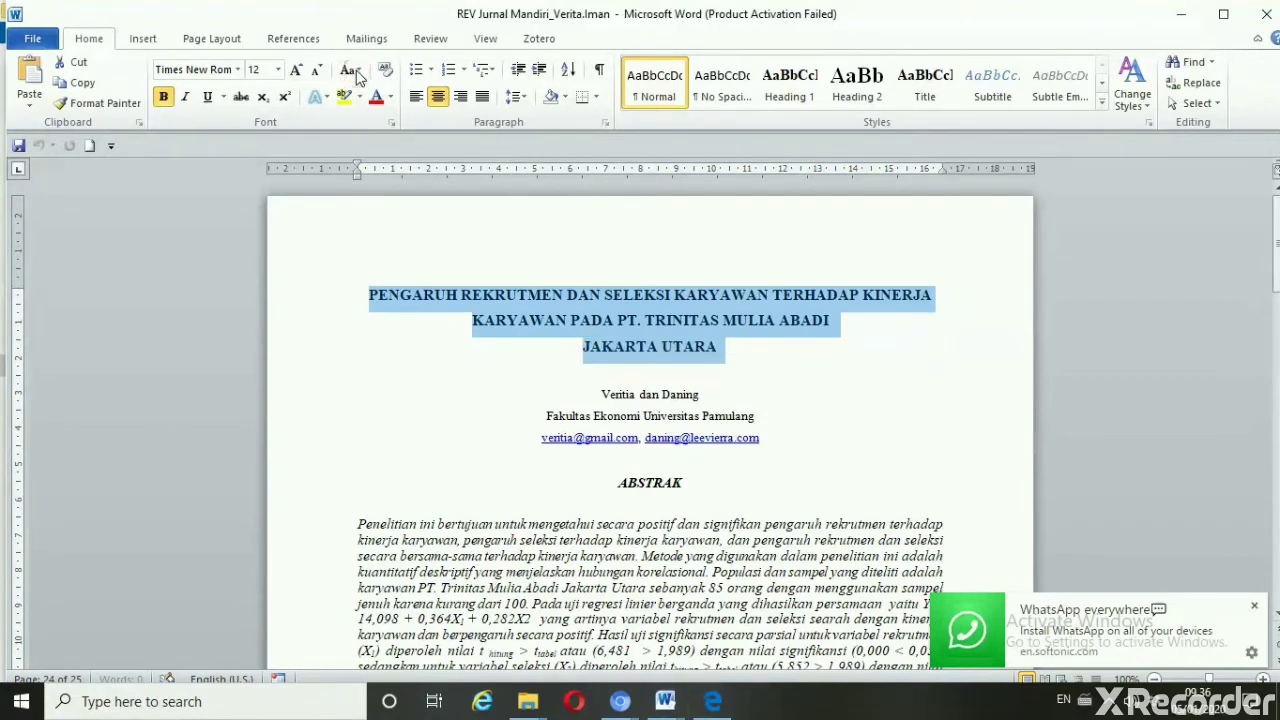
click(352, 72)
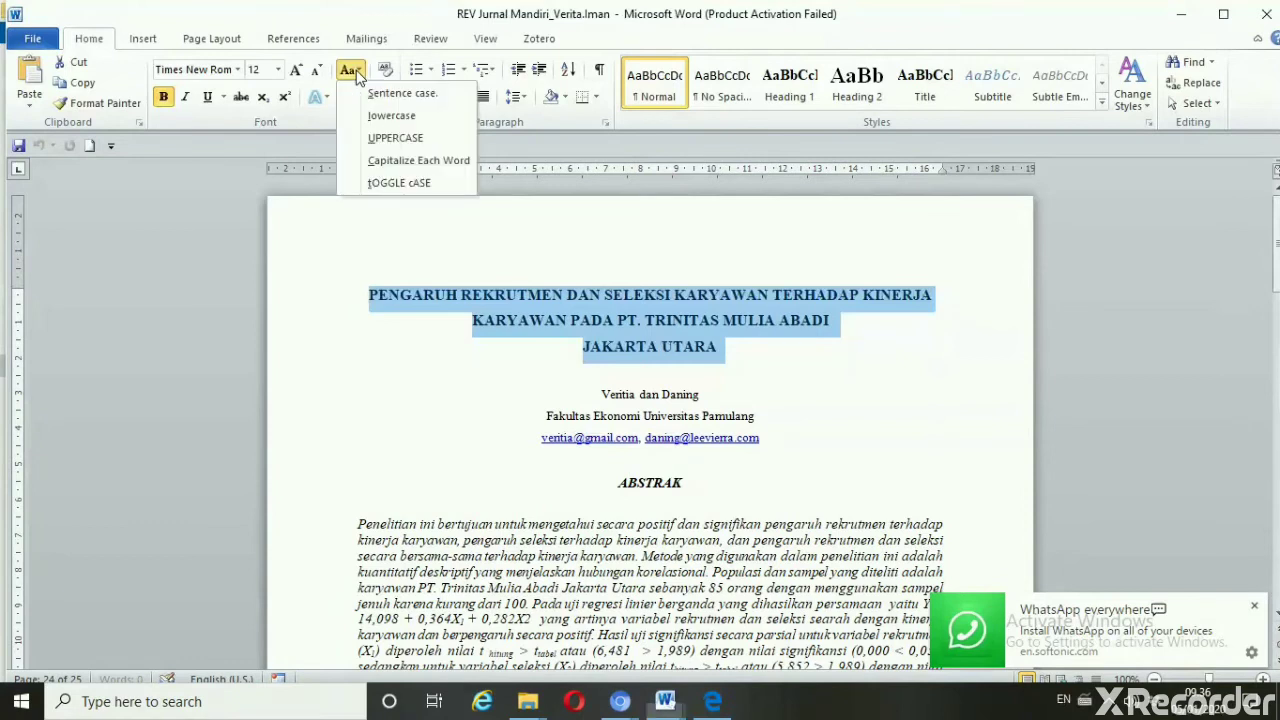
click(396, 162)
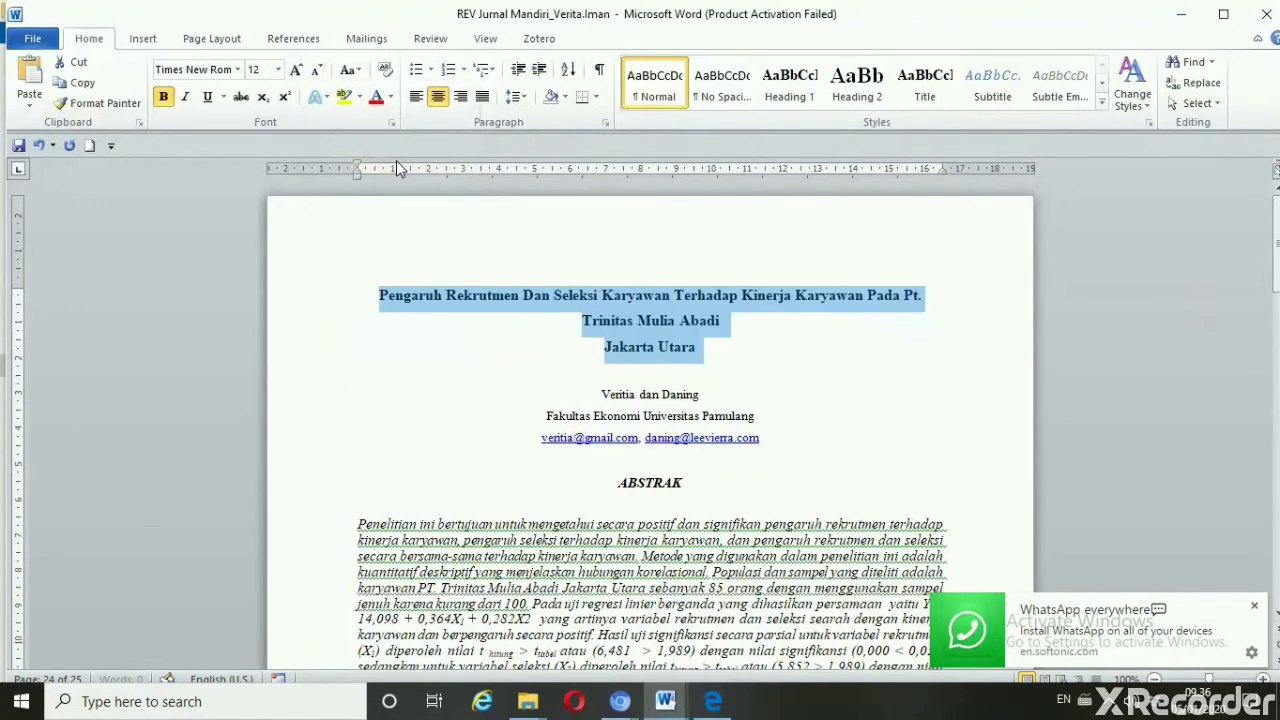
Correct 'Pt.' back to 'PT.' and select the whole title
click(922, 296)
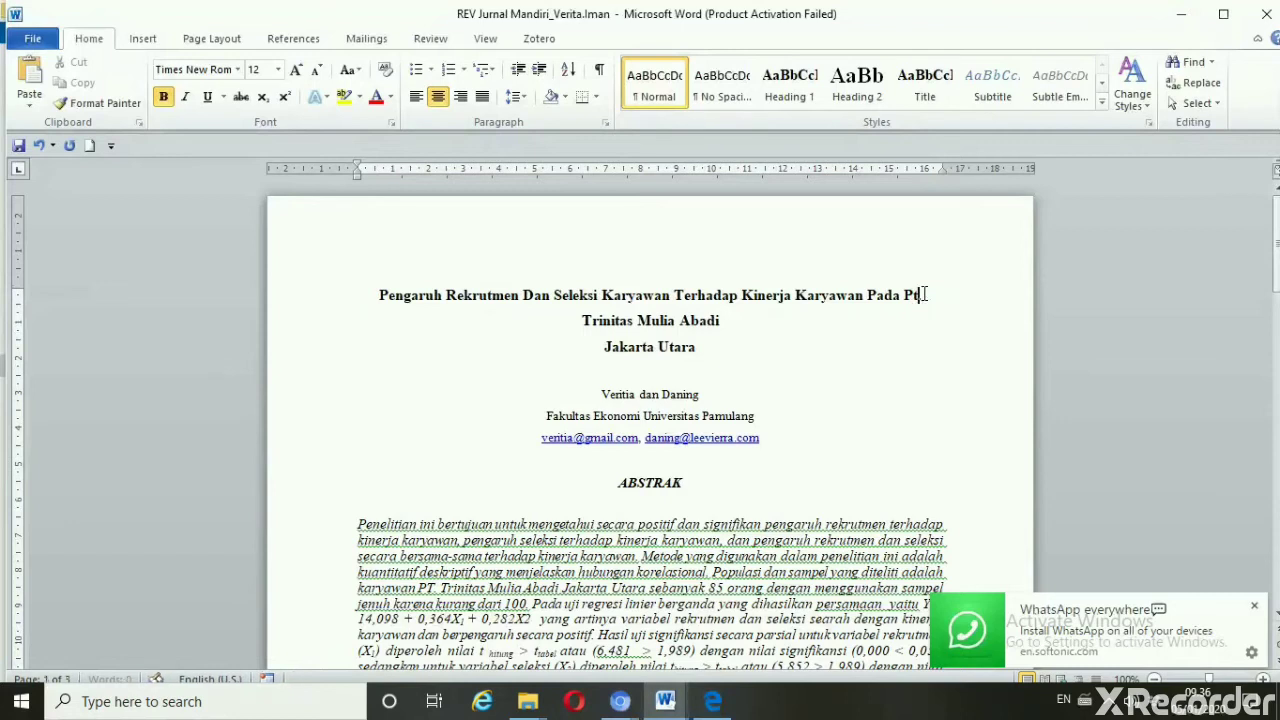
key(BackSpace)
text(T.)
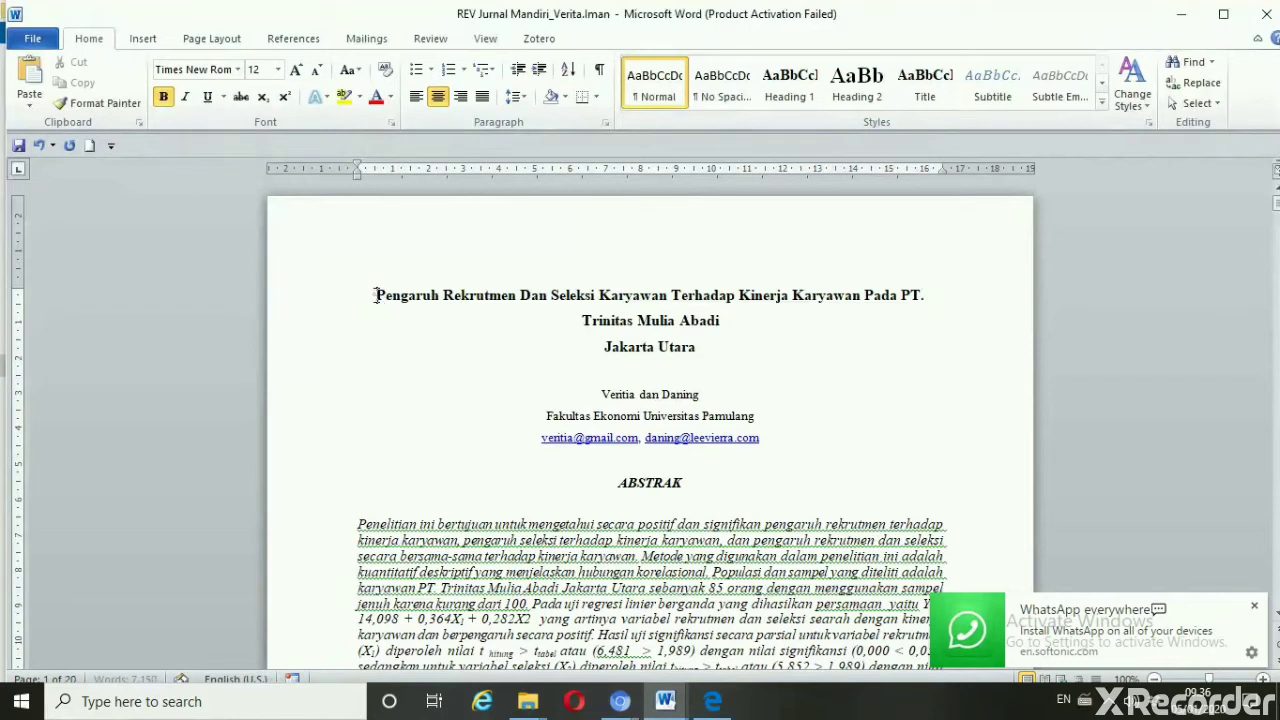
drag(376, 295, 713, 344)
key(ctrl+c)
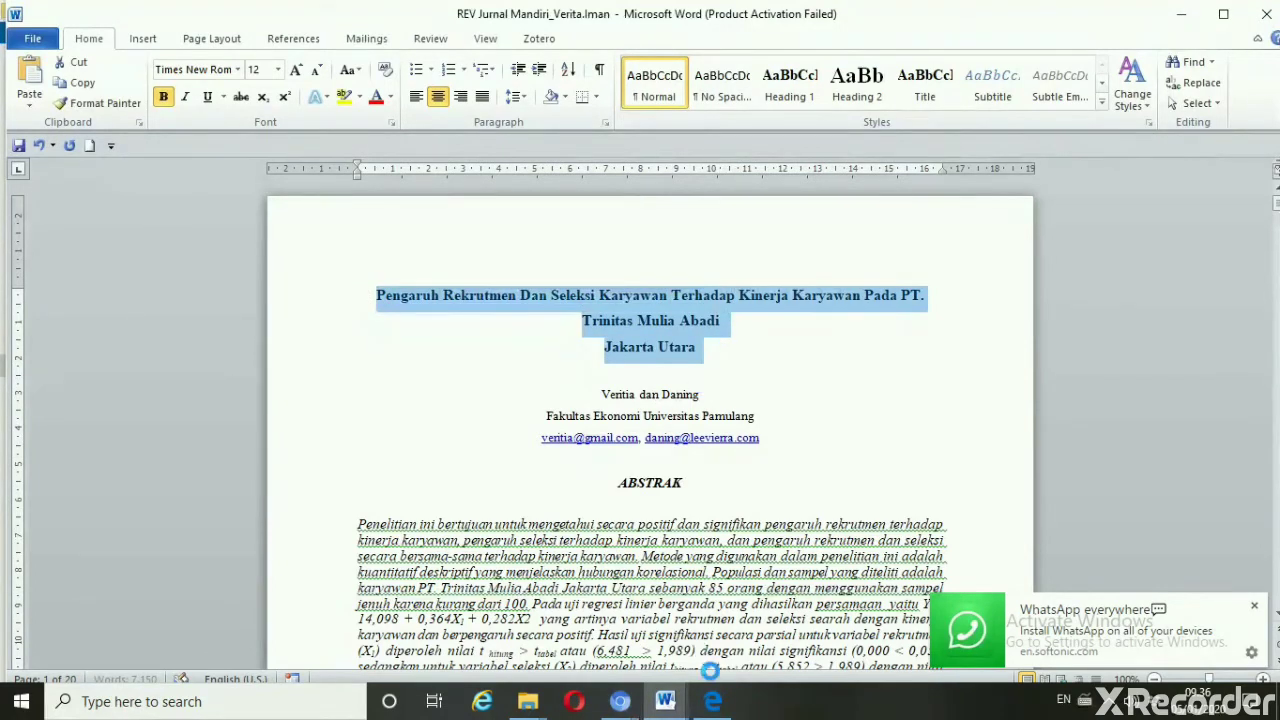
click(612, 705)
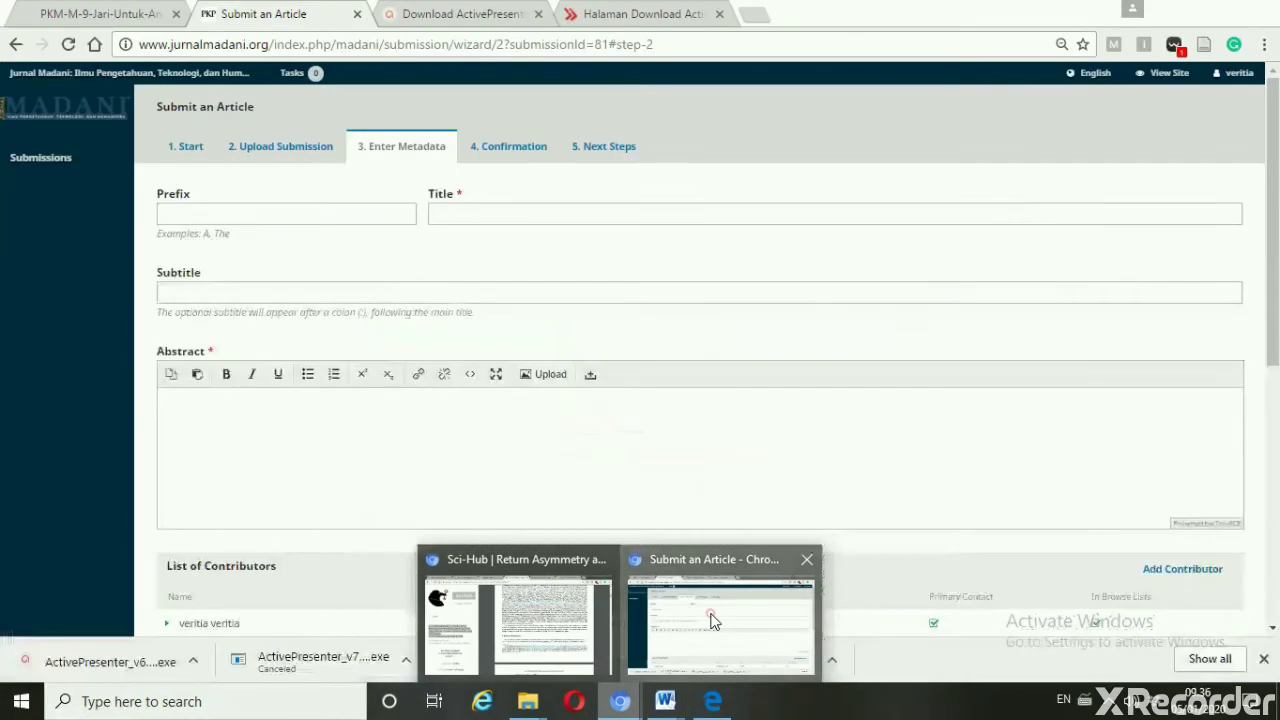
Back in the browser, place the caret in the Enter Metadata Title field
click(712, 620)
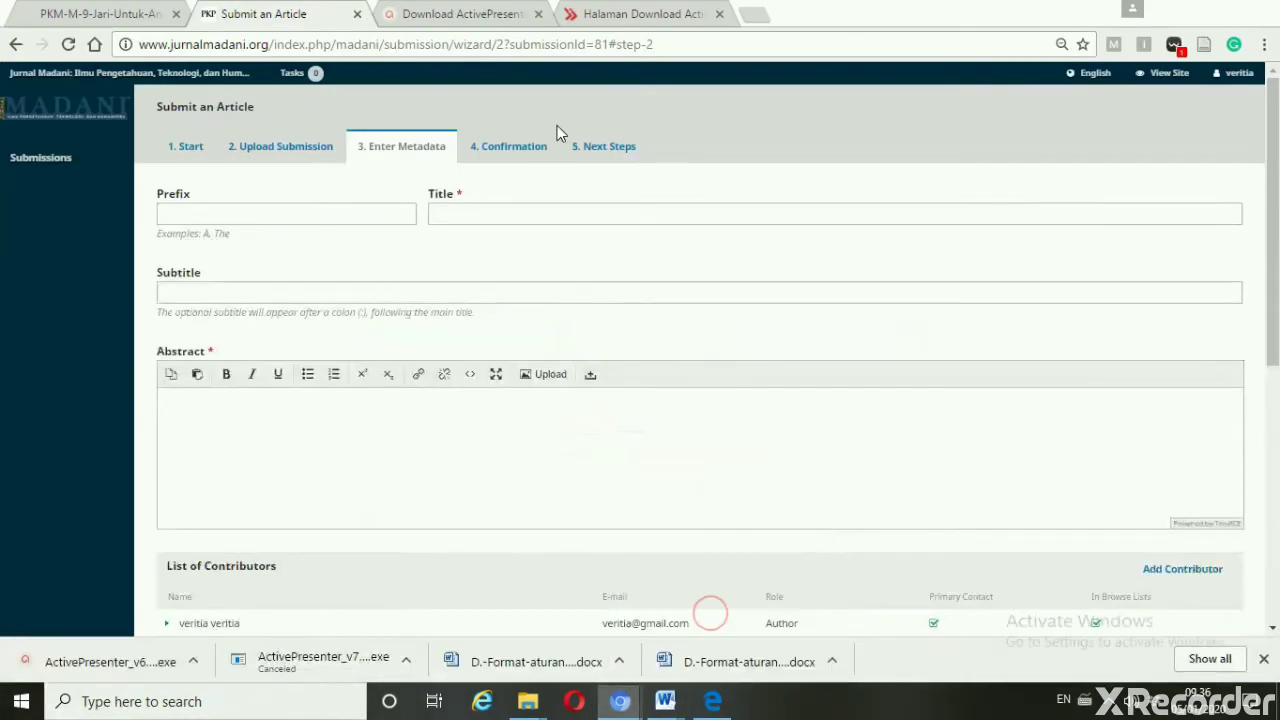
click(572, 219)
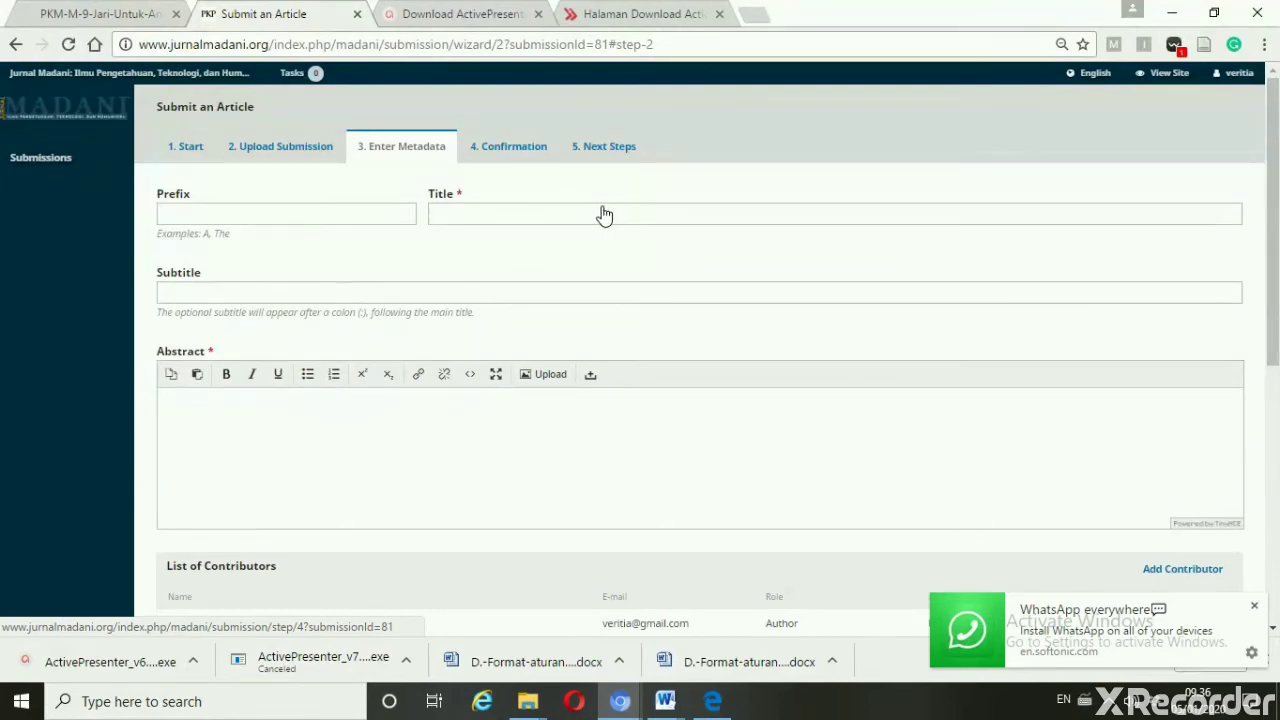
click(539, 216)
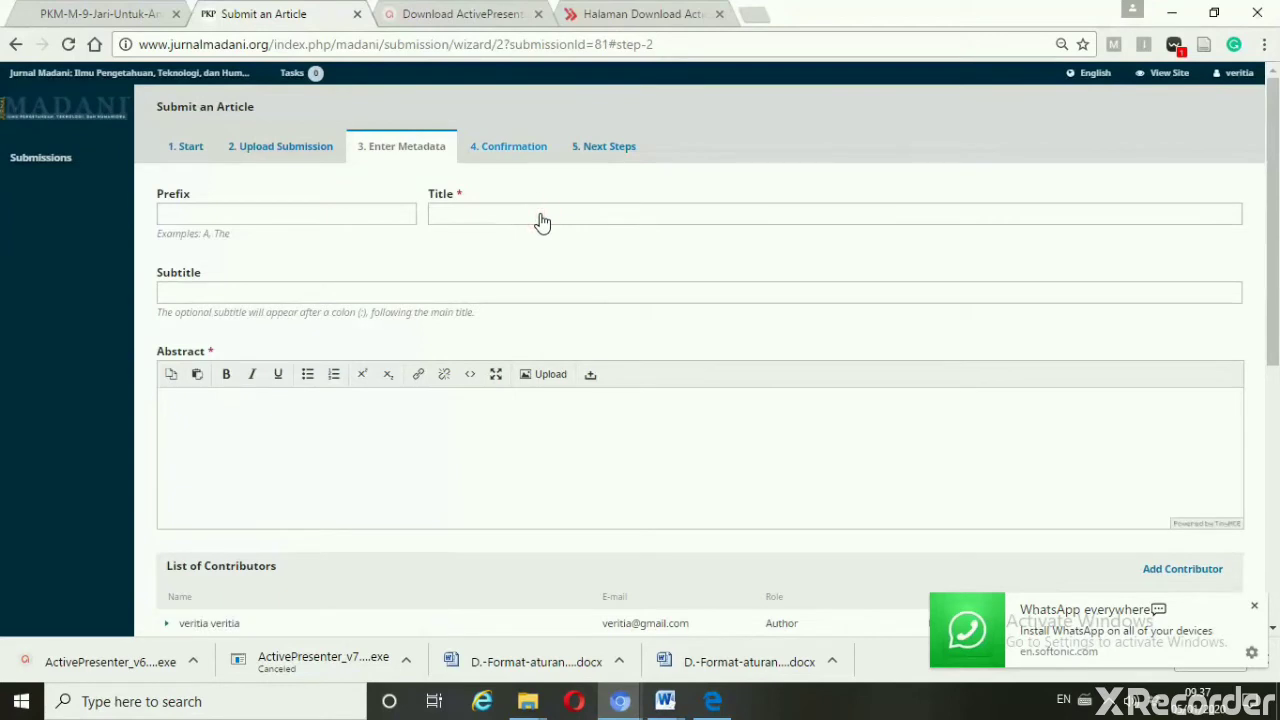
click(538, 212)
click(565, 213)
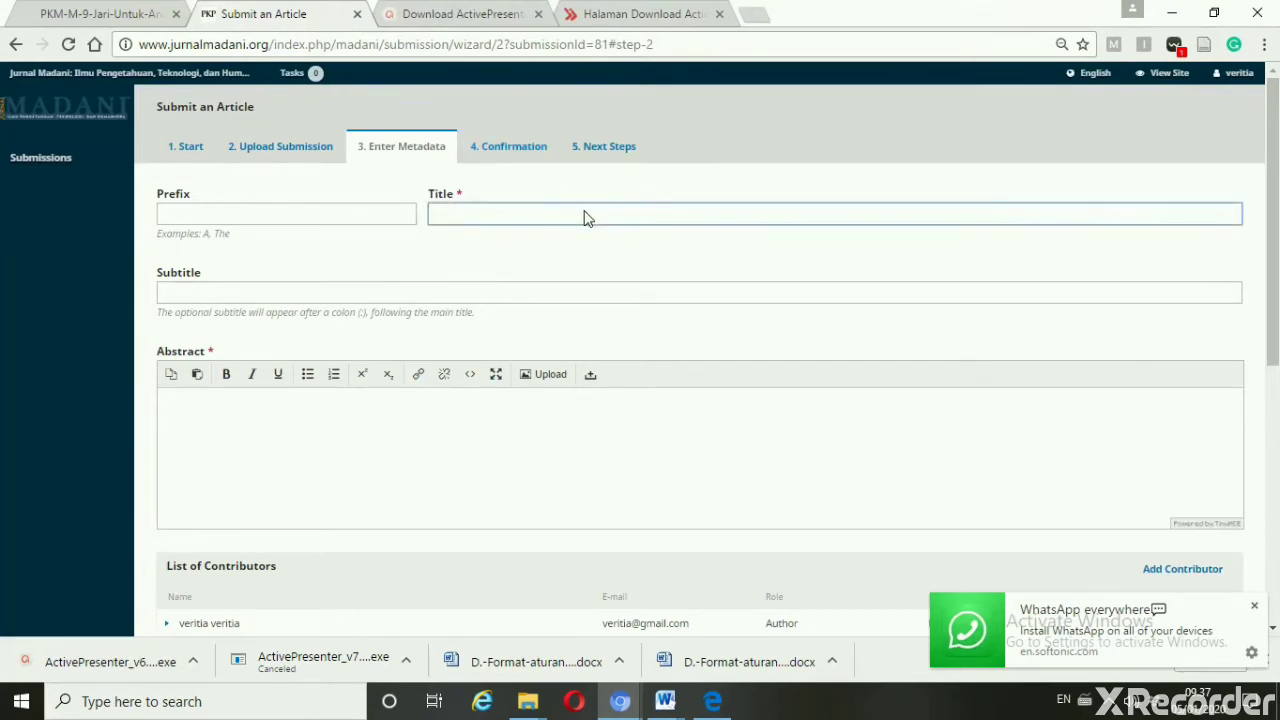
click(587, 218)
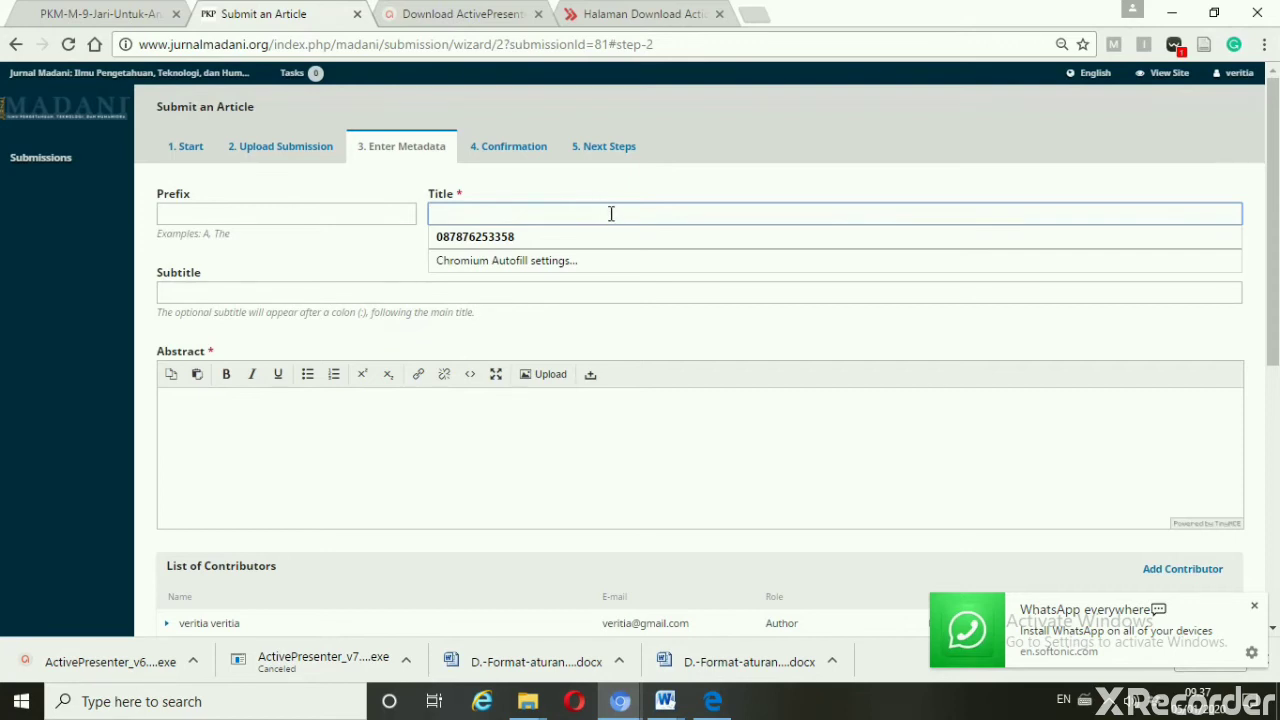
Paste the article title and delete the duplicated text around it
key(ctrl+v)
double_click(613, 213)
key(ctrl+v)
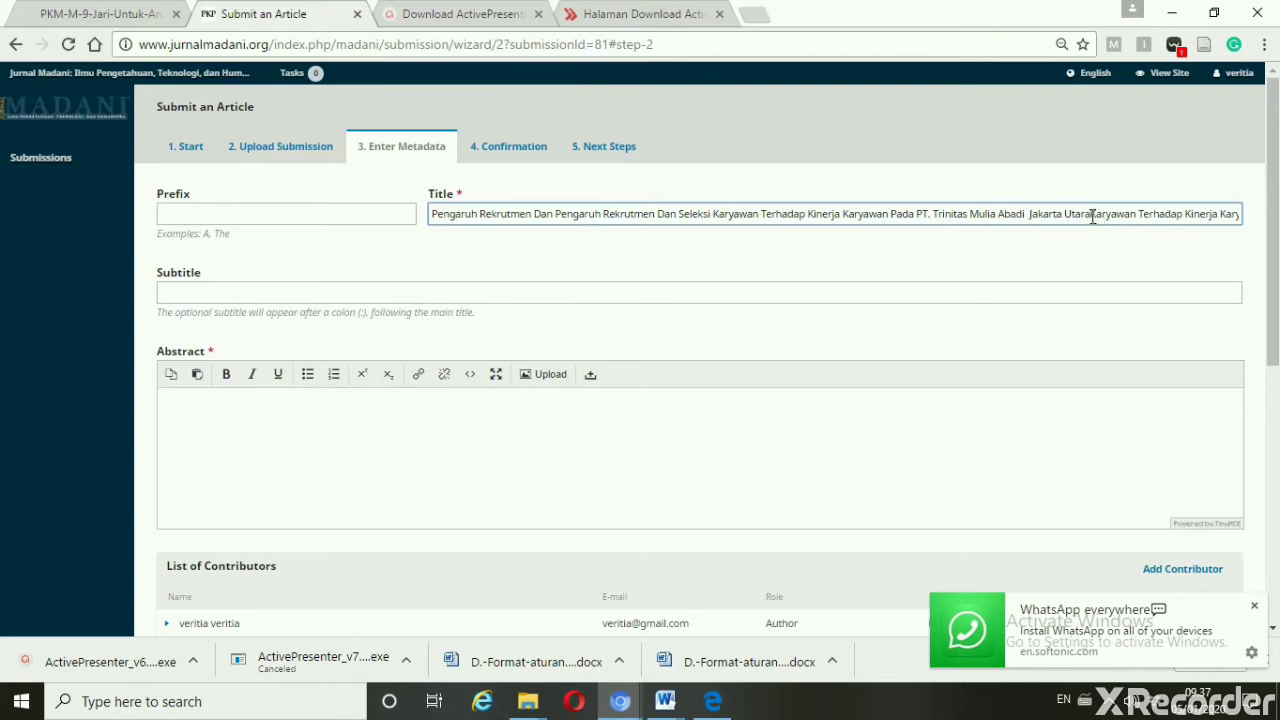
click(1091, 216)
key(Delete)
key(Delete)
key(Delete)
key(Delete)
key(Delete)
key(Delete)
key(Delete)
key(Delete)
key(Delete)
key(Delete)
key(Delete)
key(Delete)
key(Delete)
key(Delete)
key(Delete)
key(Delete)
key(Delete)
key(Delete)
key(Delete)
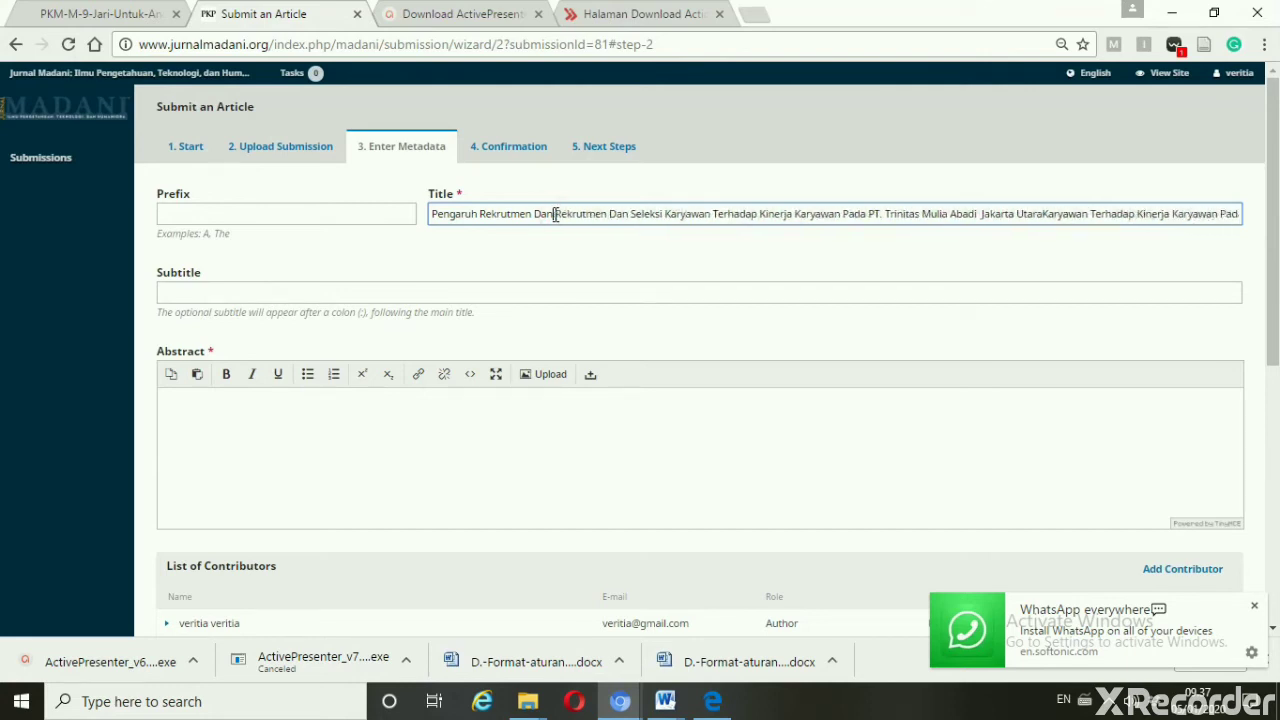
key(BackSpace)
key(BackSpace)
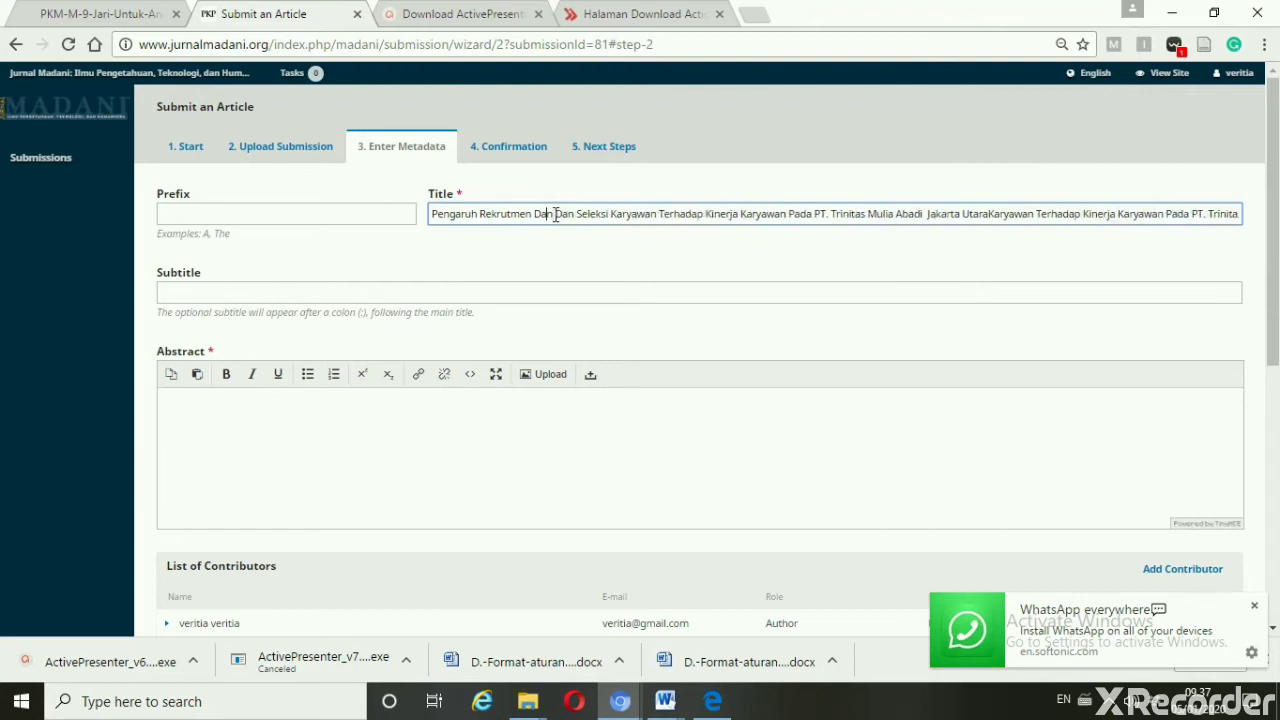
key(BackSpace)
key(BackSpace)
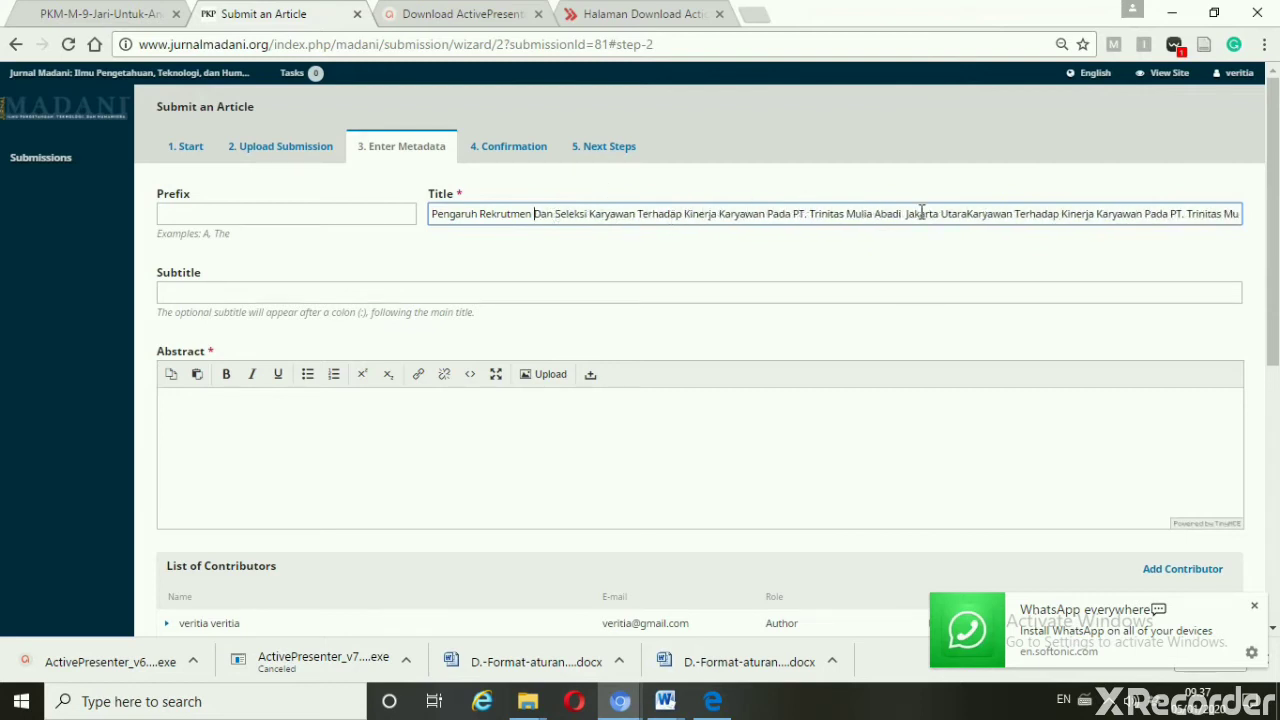
click(969, 214)
key(Delete)
key(Delete)
key(Delete)
key(Delete)
key(Delete)
key(Delete)
key(Delete)
key(Delete)
key(Delete)
key(Delete)
key(Delete)
key(Delete)
key(Delete)
key(Delete)
key(Delete)
key(Delete)
key(Delete)
key(Delete)
key(Delete)
key(Delete)
key(Delete)
key(Delete)
key(Delete)
key(Delete)
key(Delete)
key(Delete)
key(Delete)
key(Delete)
key(Delete)
key(Delete)
key(Delete)
key(Delete)
key(Delete)
key(Delete)
key(Delete)
key(Delete)
key(Delete)
key(Delete)
key(Delete)
key(Delete)
key(Delete)
key(Delete)
key(Delete)
key(Delete)
key(Delete)
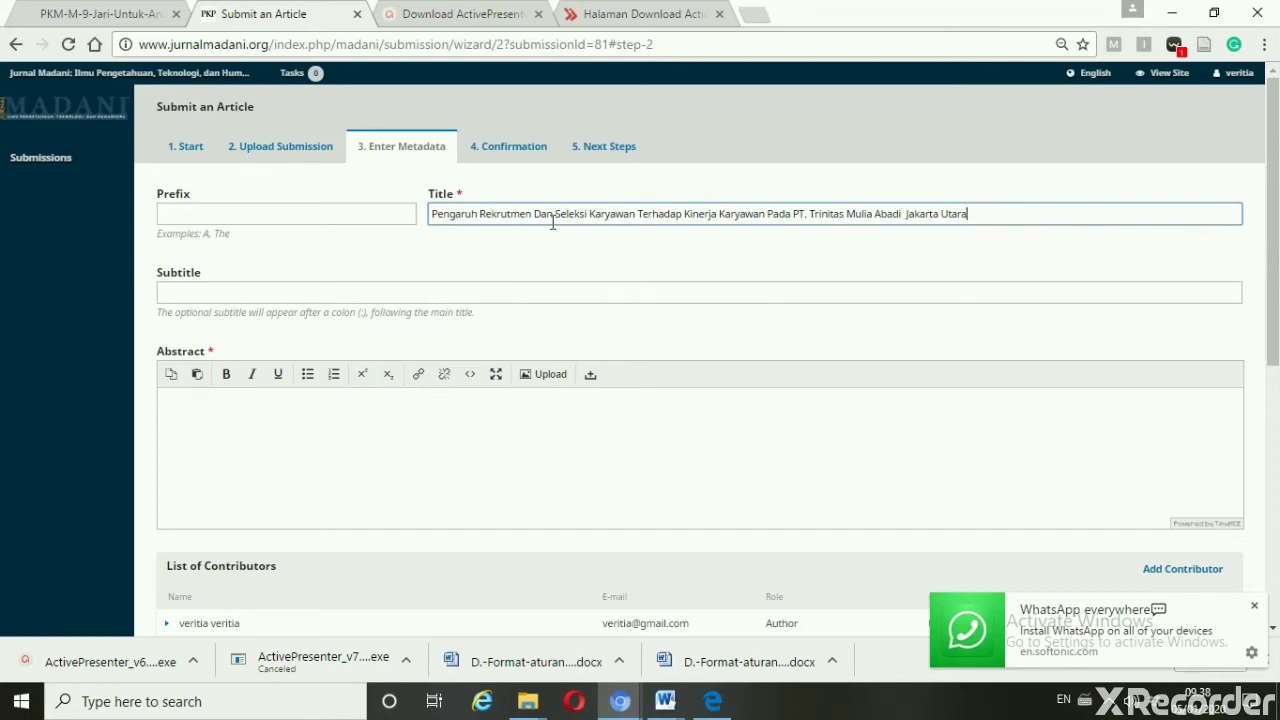
Lowercase 'Dan' and 'Terhadap' in the title to 'dan' and 'terhadap'
drag(541, 216, 534, 216)
text(d)
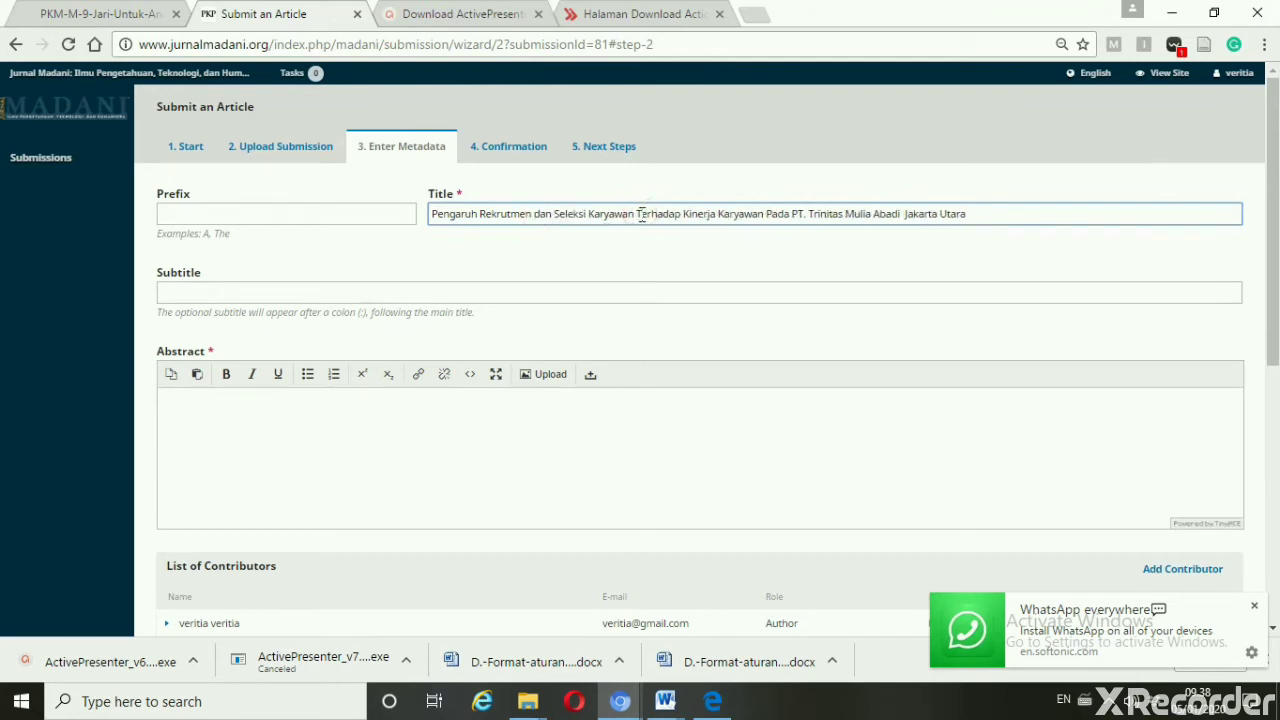
click(641, 215)
key(BackSpace)
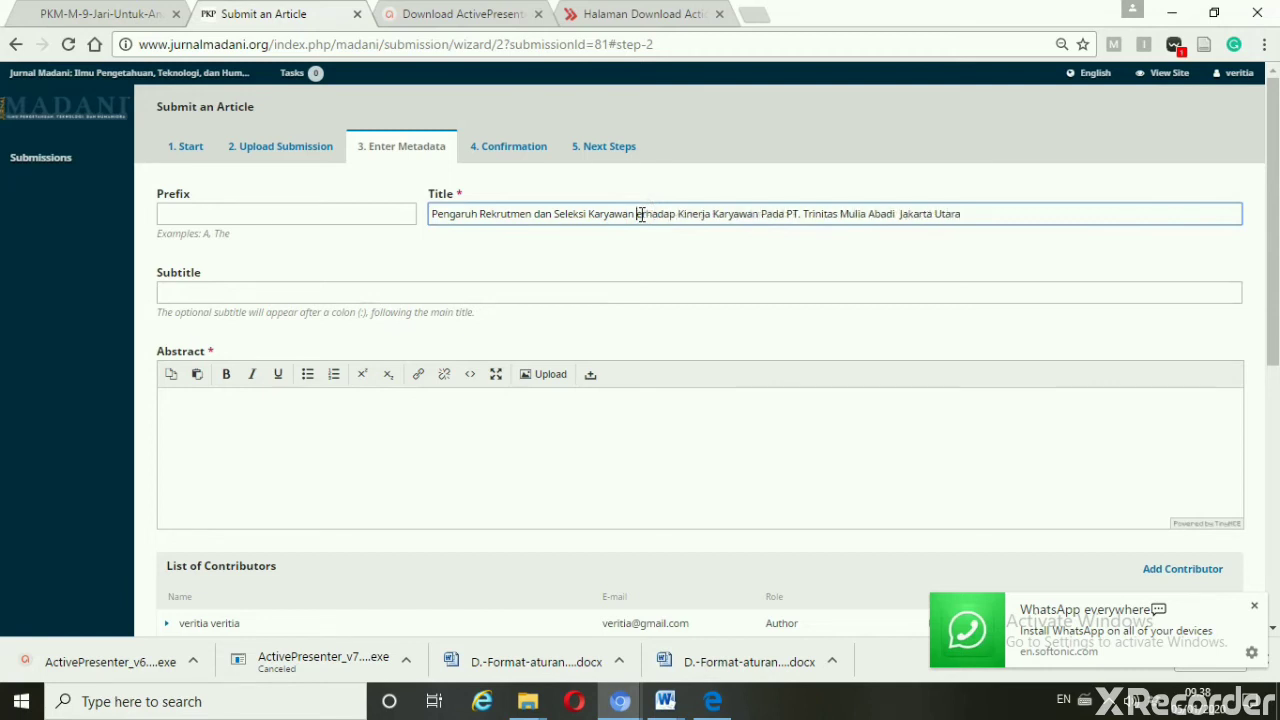
text(t)
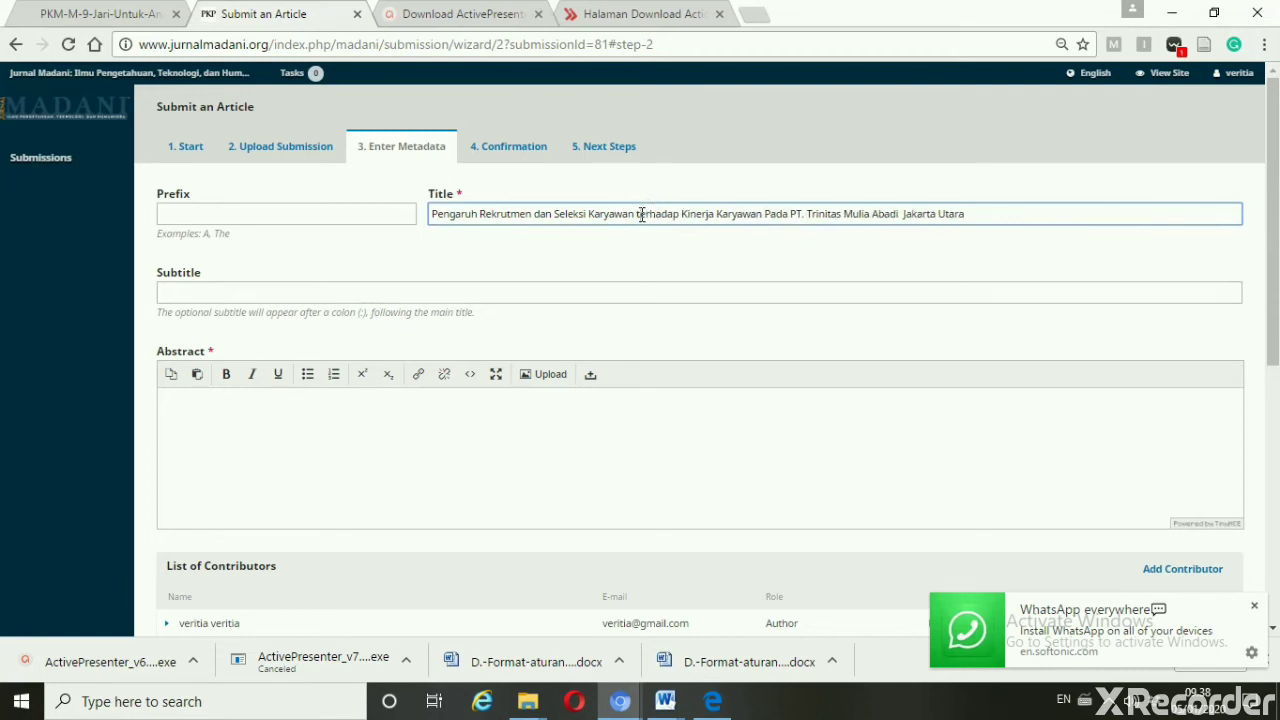
click(657, 437)
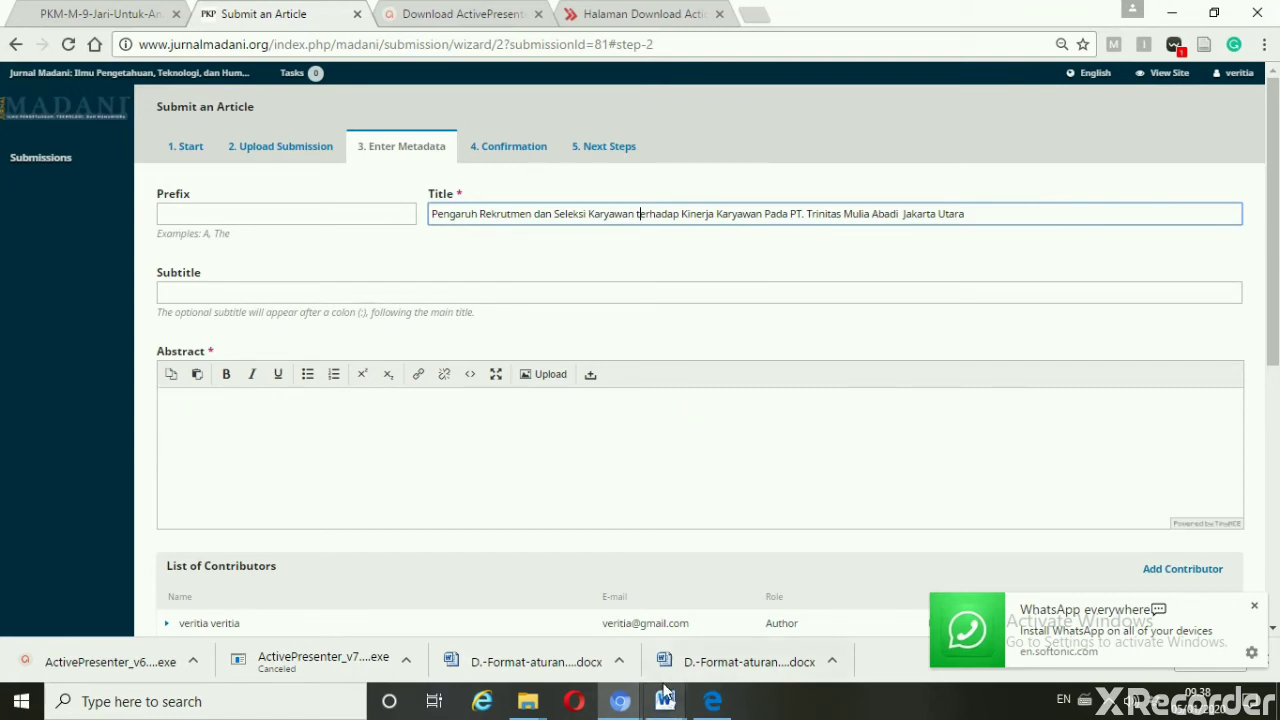
Bring the REV Jurnal Word draft to the front at its abstract
mouse_move(668, 705)
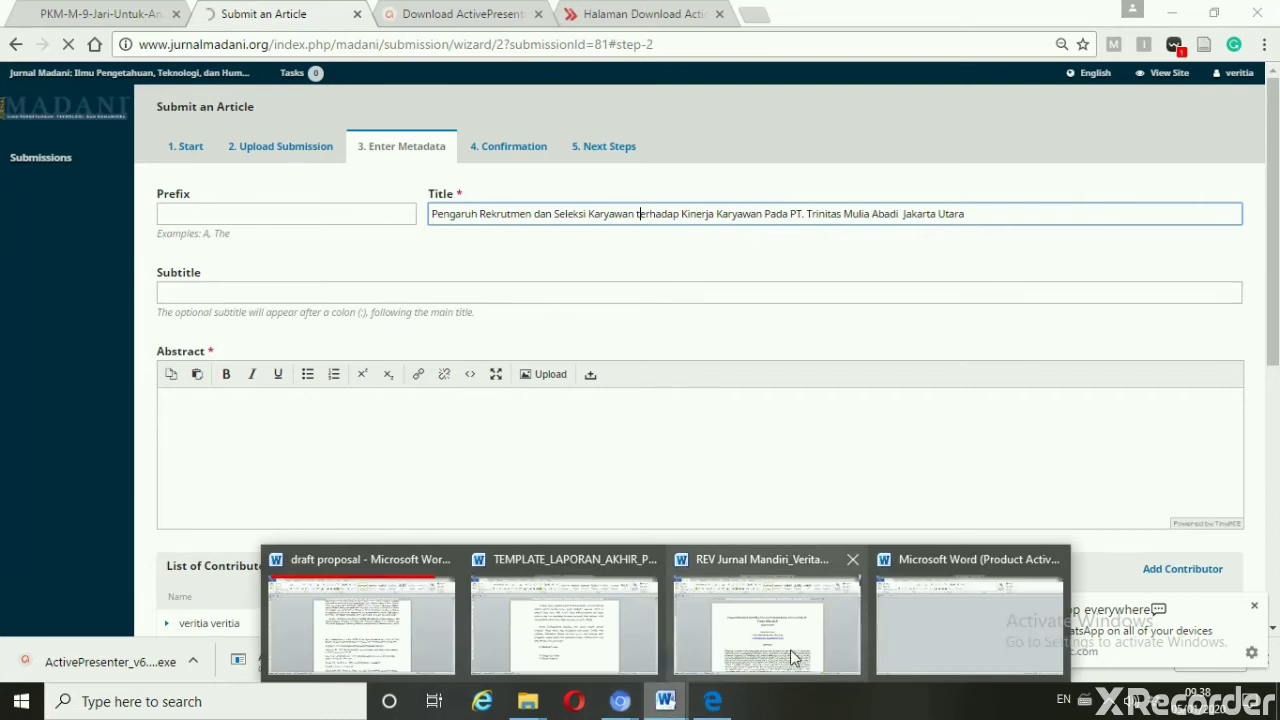
mouse_move(764, 642)
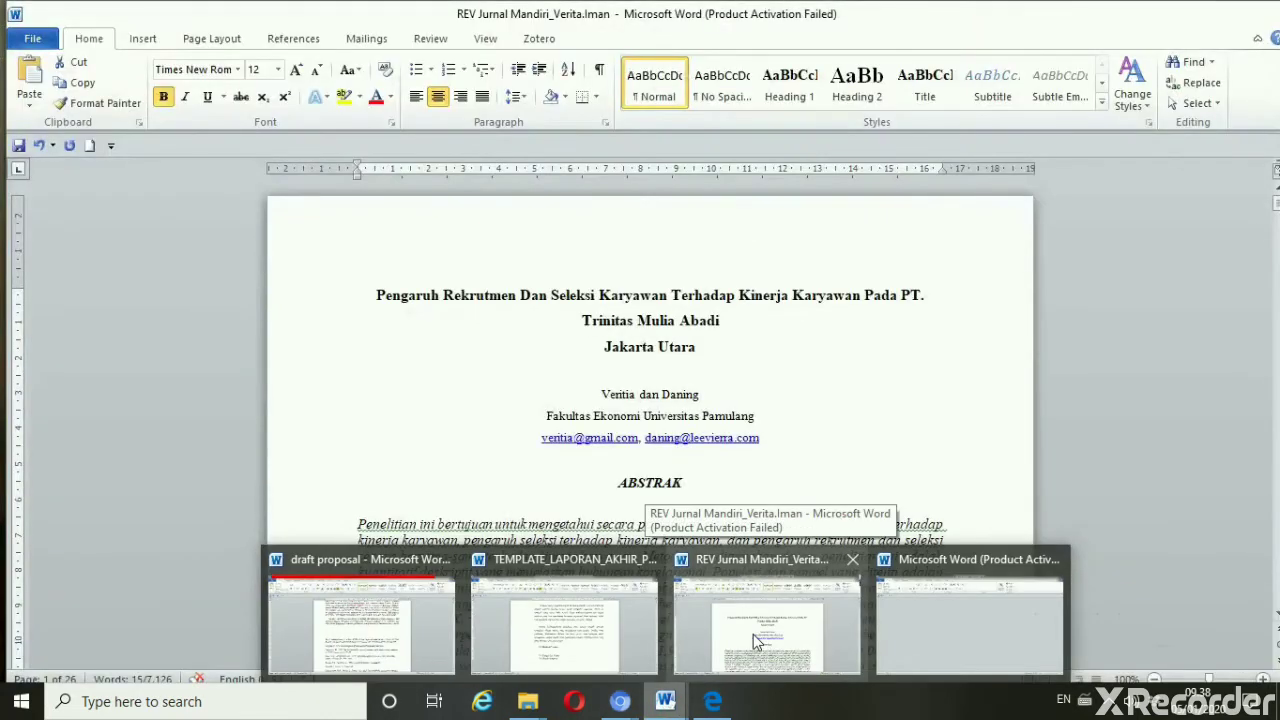
click(753, 634)
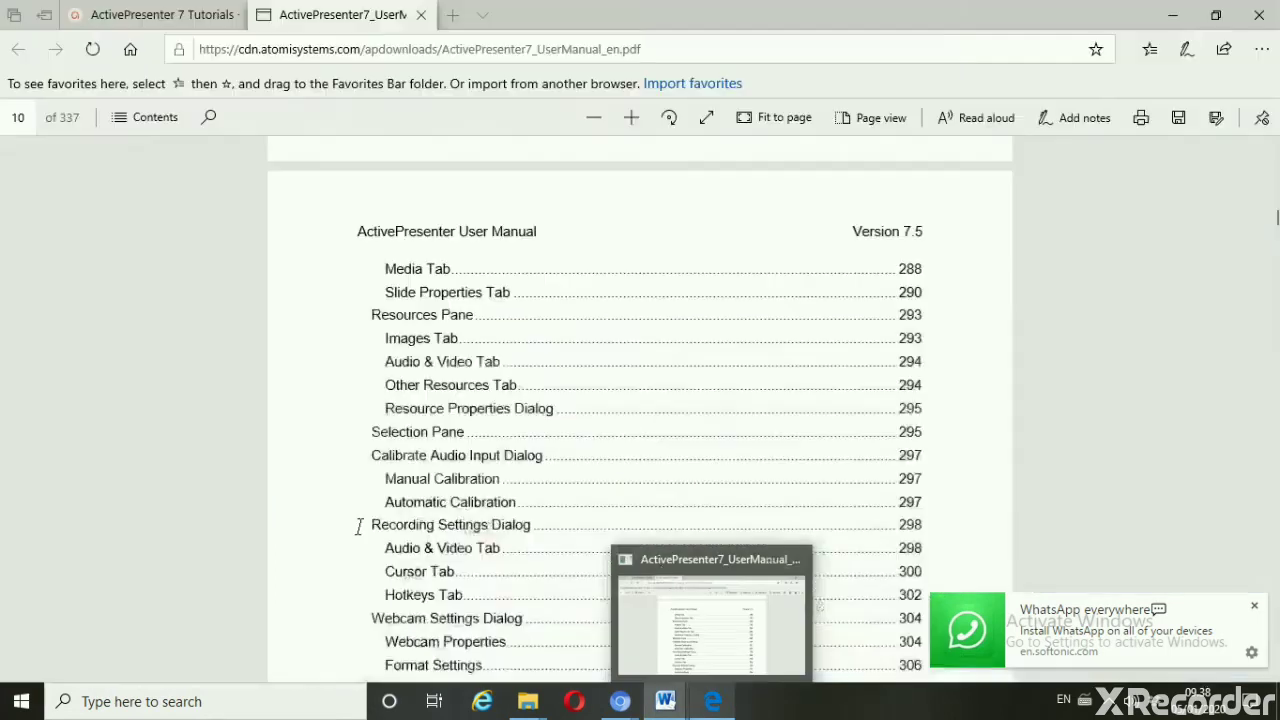
mouse_move(714, 580)
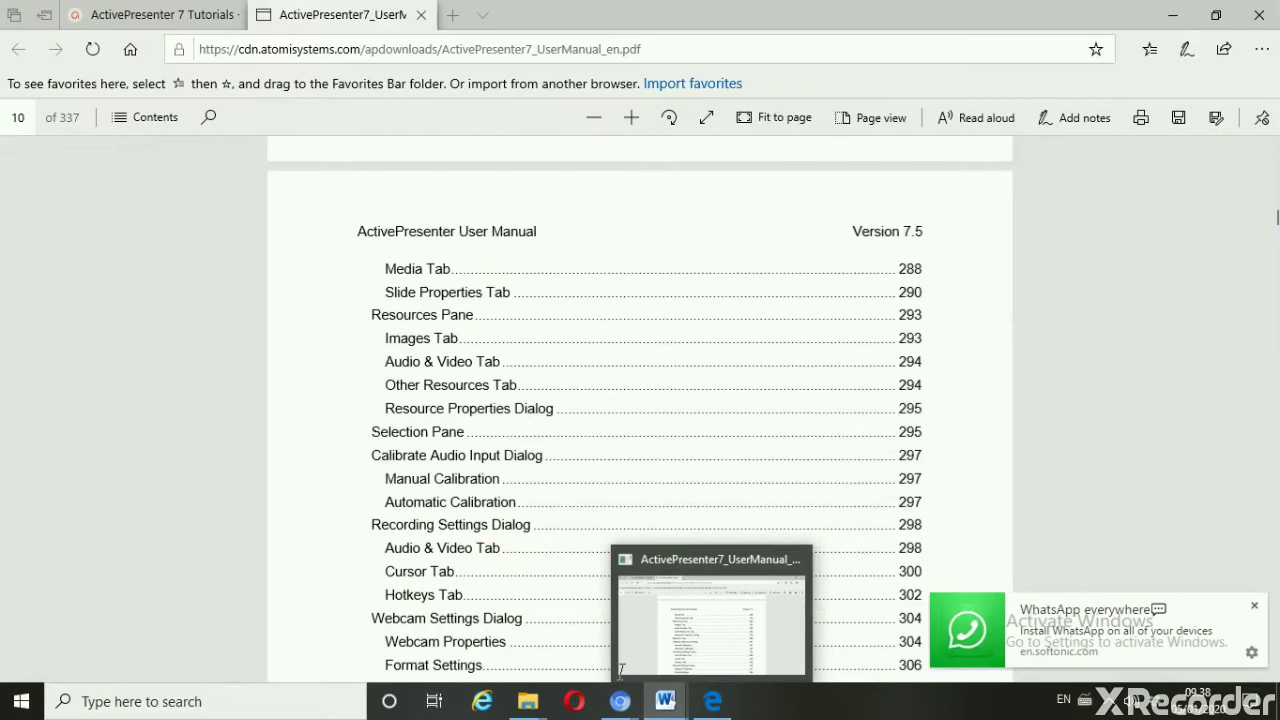
click(645, 613)
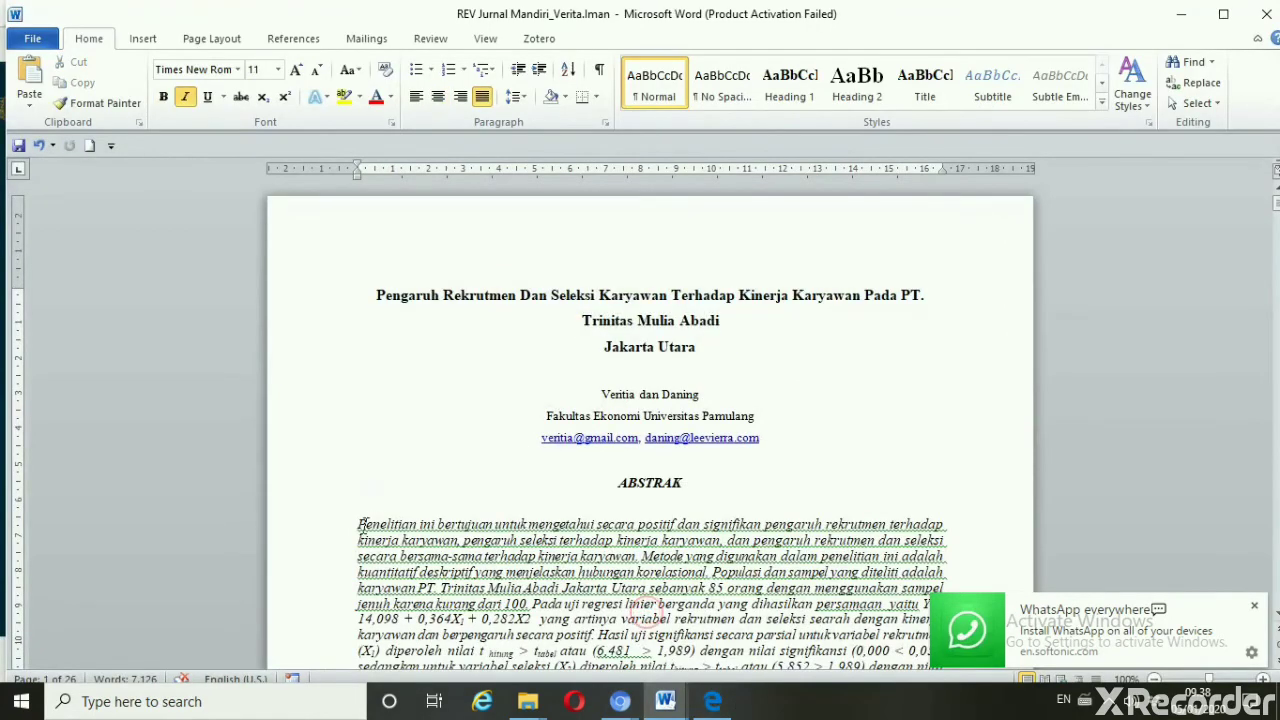
Select the Indonesian abstract paragraph from 'Penelitian' to its end, then return to the browser
click(357, 521)
drag(357, 521, 360, 668)
scroll(362, 530, down, 2)
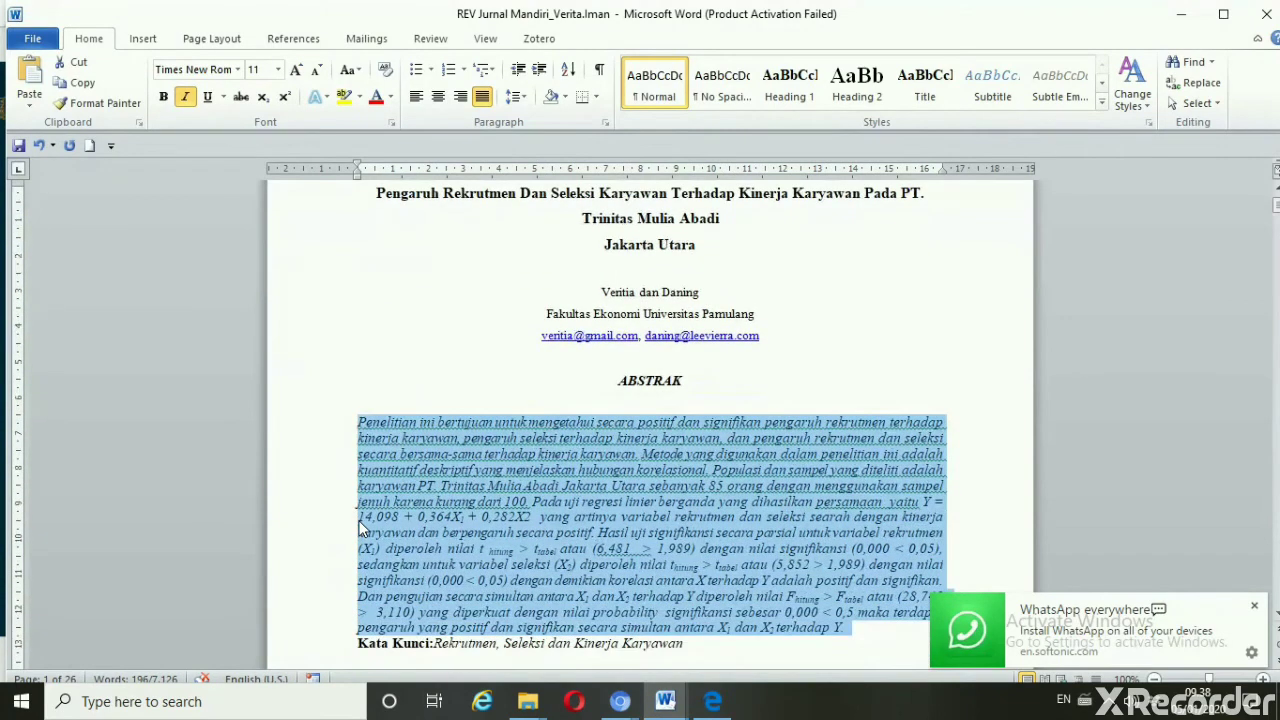
click(362, 530)
scroll(362, 530, down, 2)
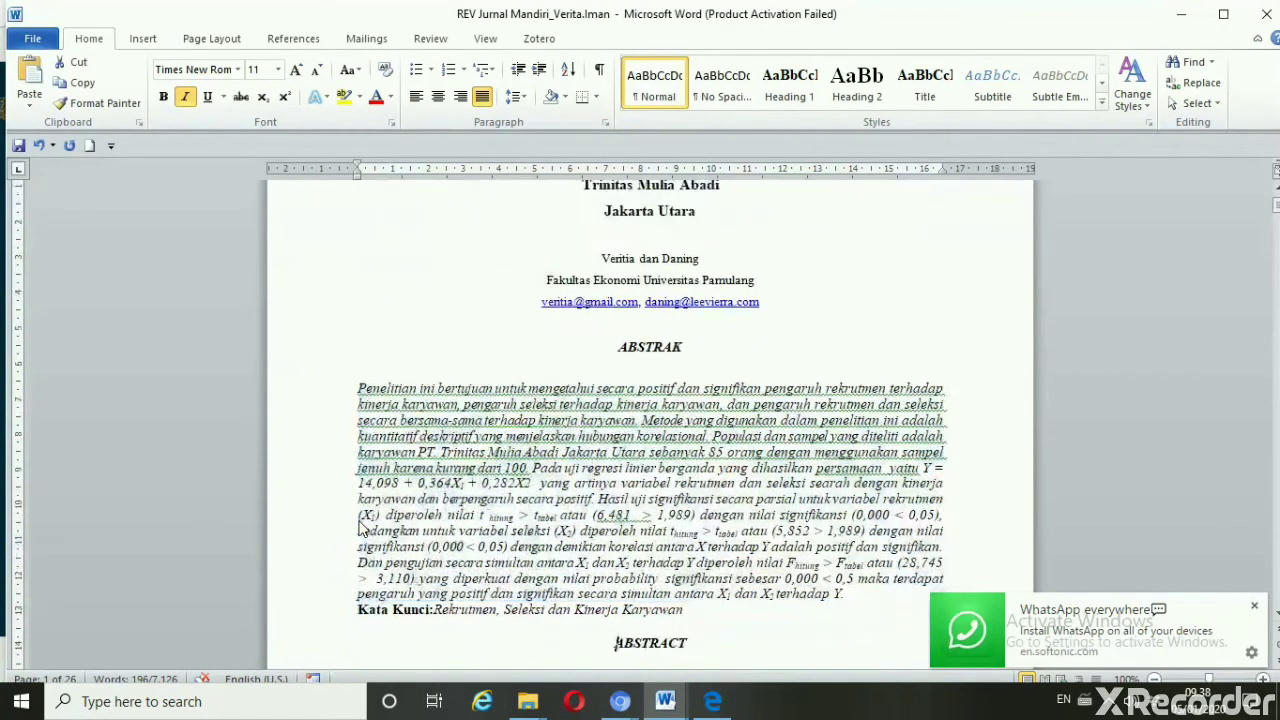
click(615, 610)
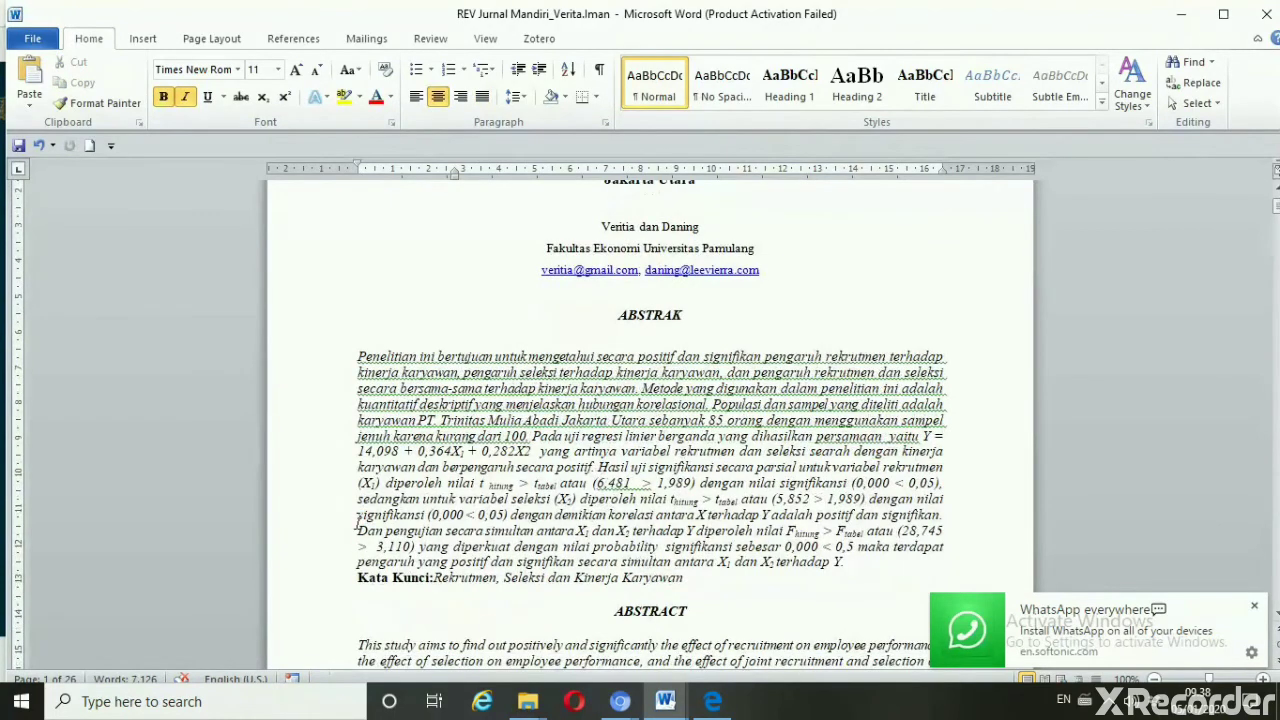
click(358, 523)
key(Up)
key(Up)
key(Up)
key(Up)
key(Up)
key(Up)
key(Up)
key(Up)
key(Up)
key(Up)
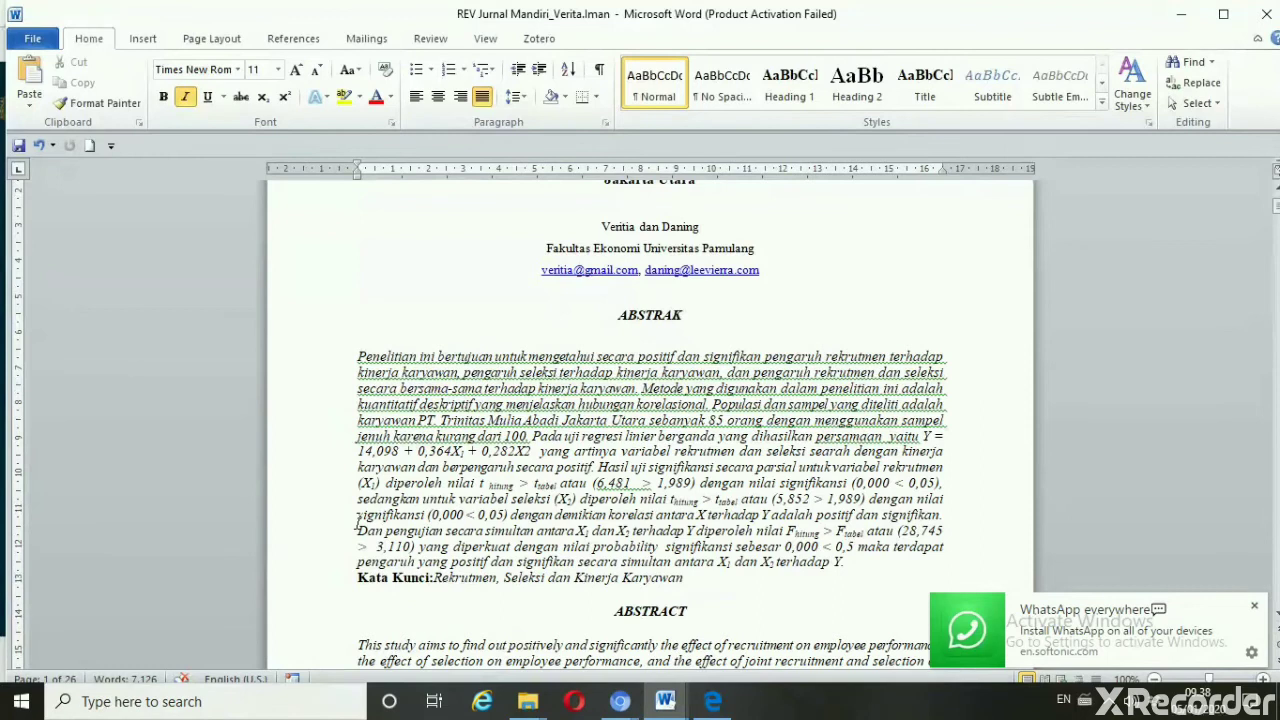
key(shift+Down)
key(shift+Down)
key(shift+Down)
key(shift+Down)
key(ctrl+c)
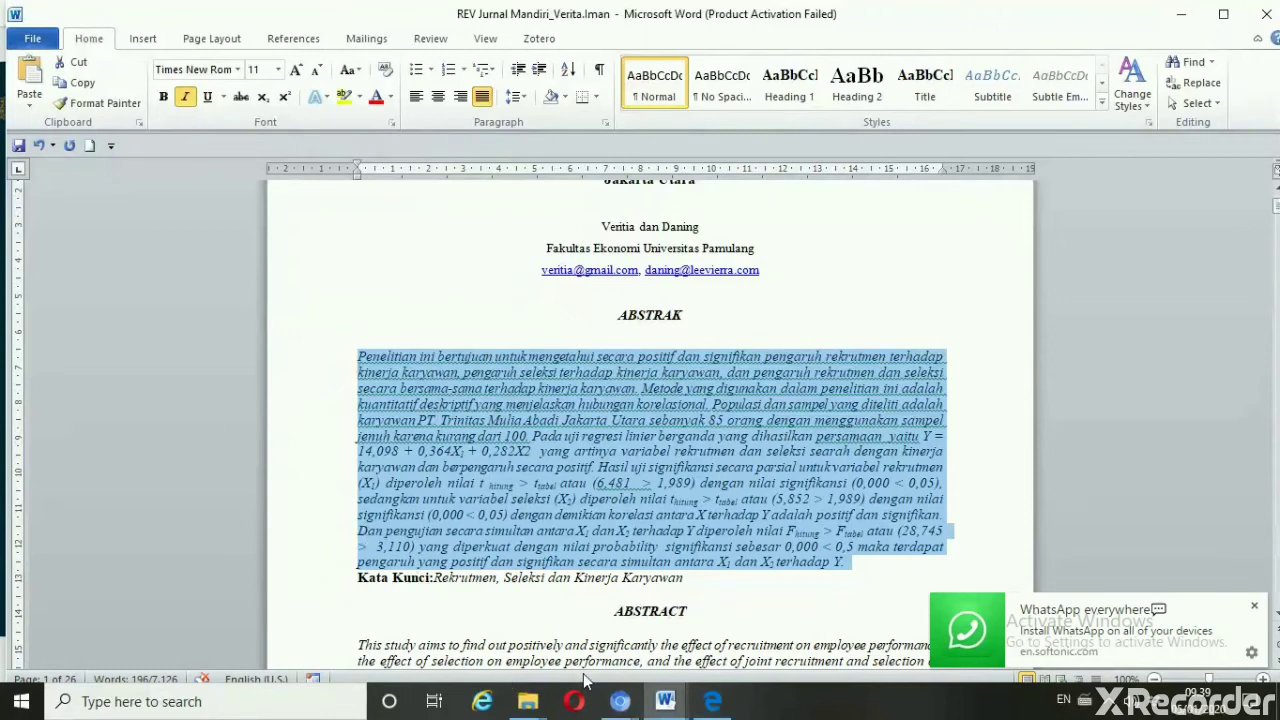
mouse_move(666, 703)
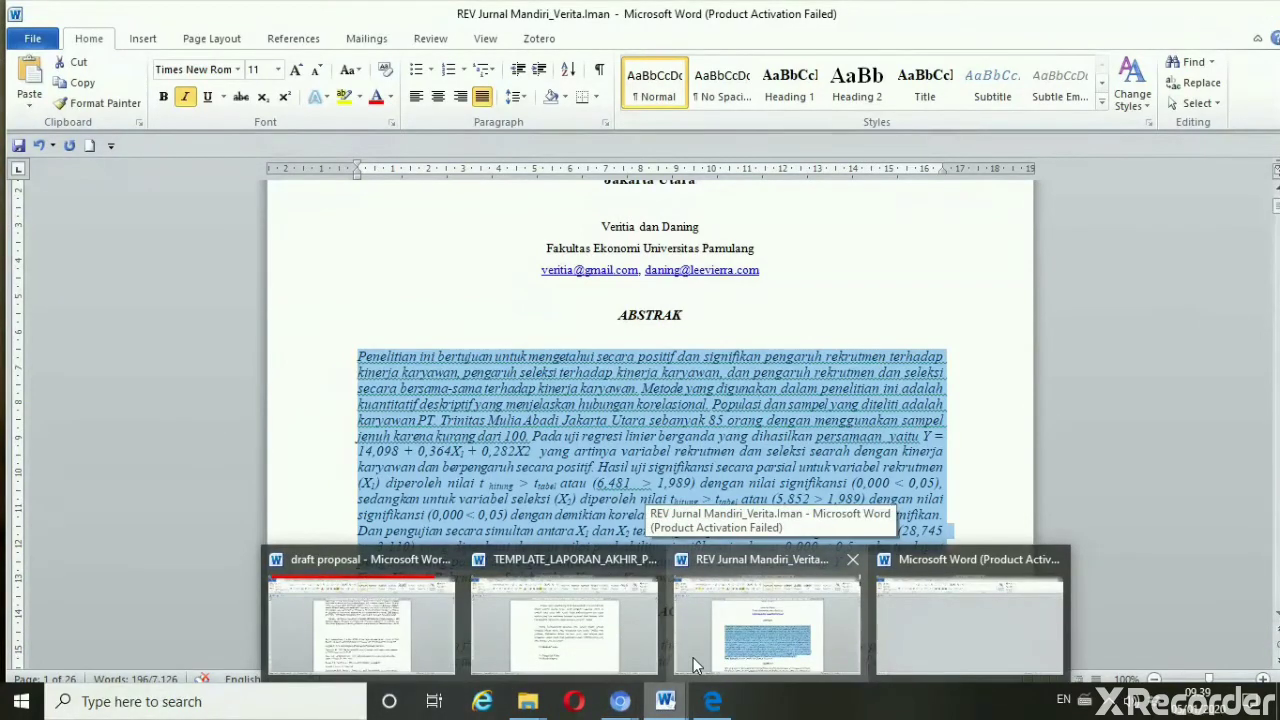
mouse_move(620, 701)
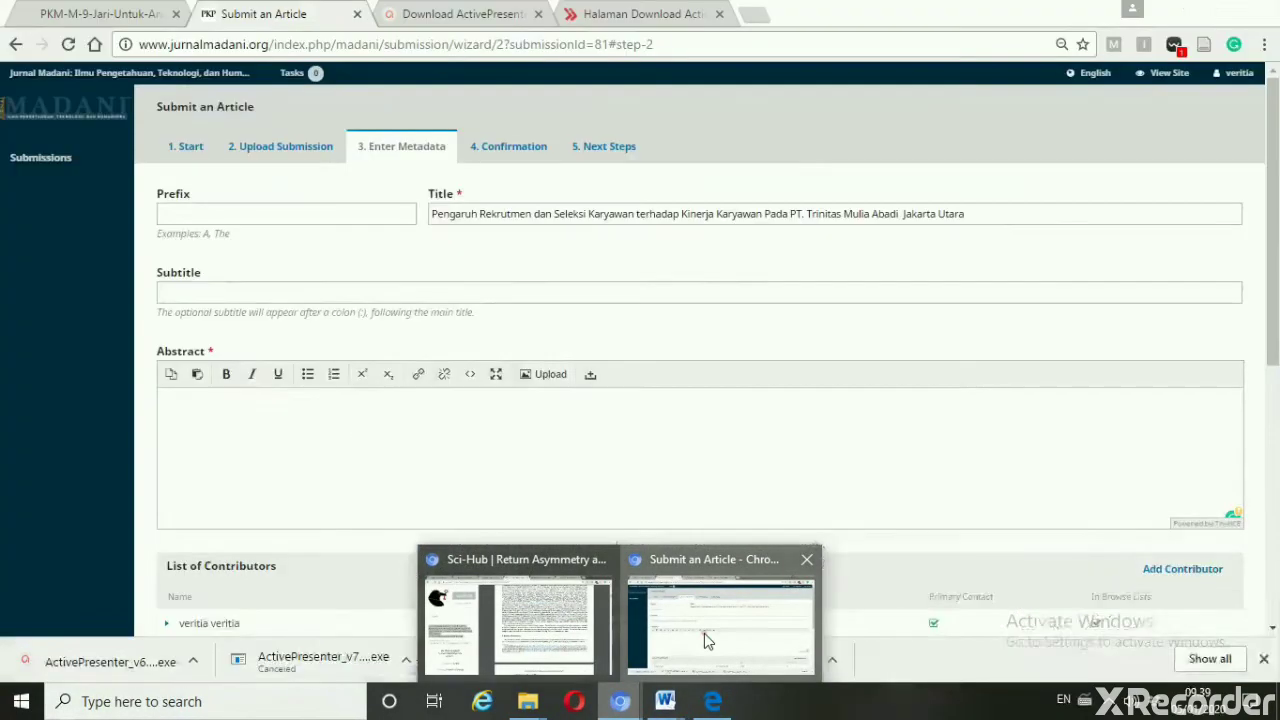
click(704, 633)
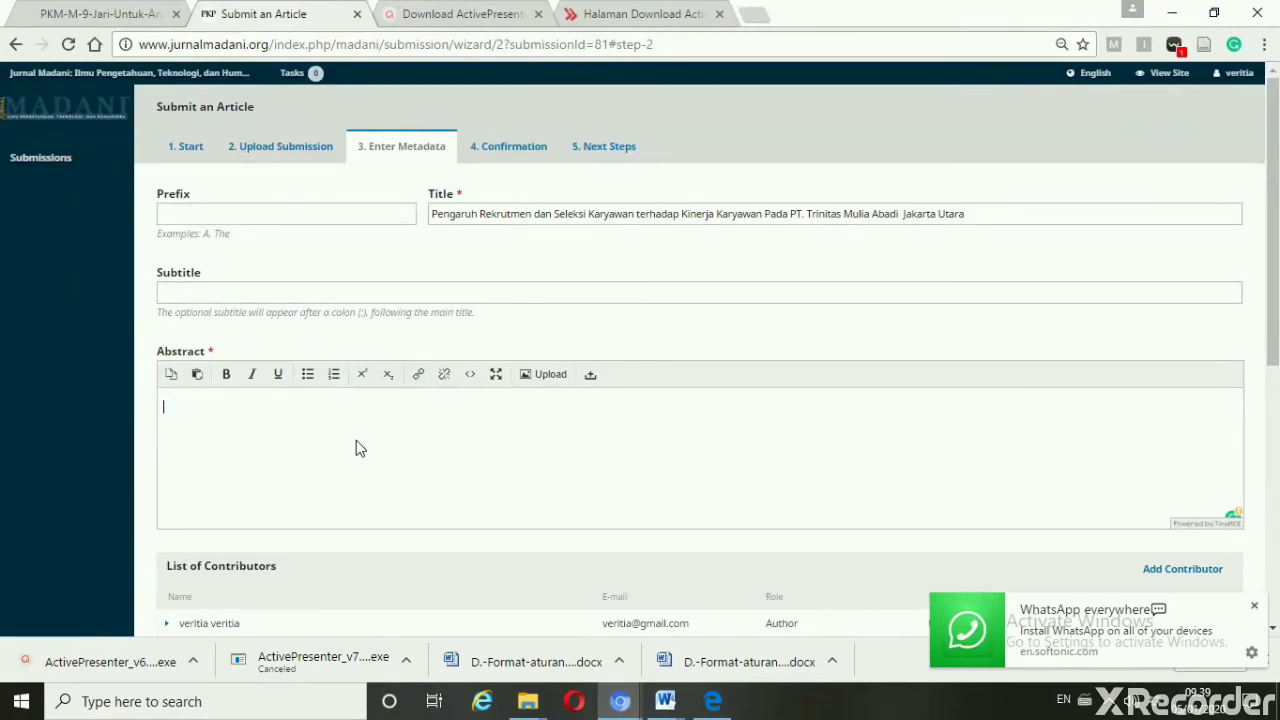
Paste the Indonesian abstract into the Abstract field and justify it in fullscreen
key(ctrl+v)
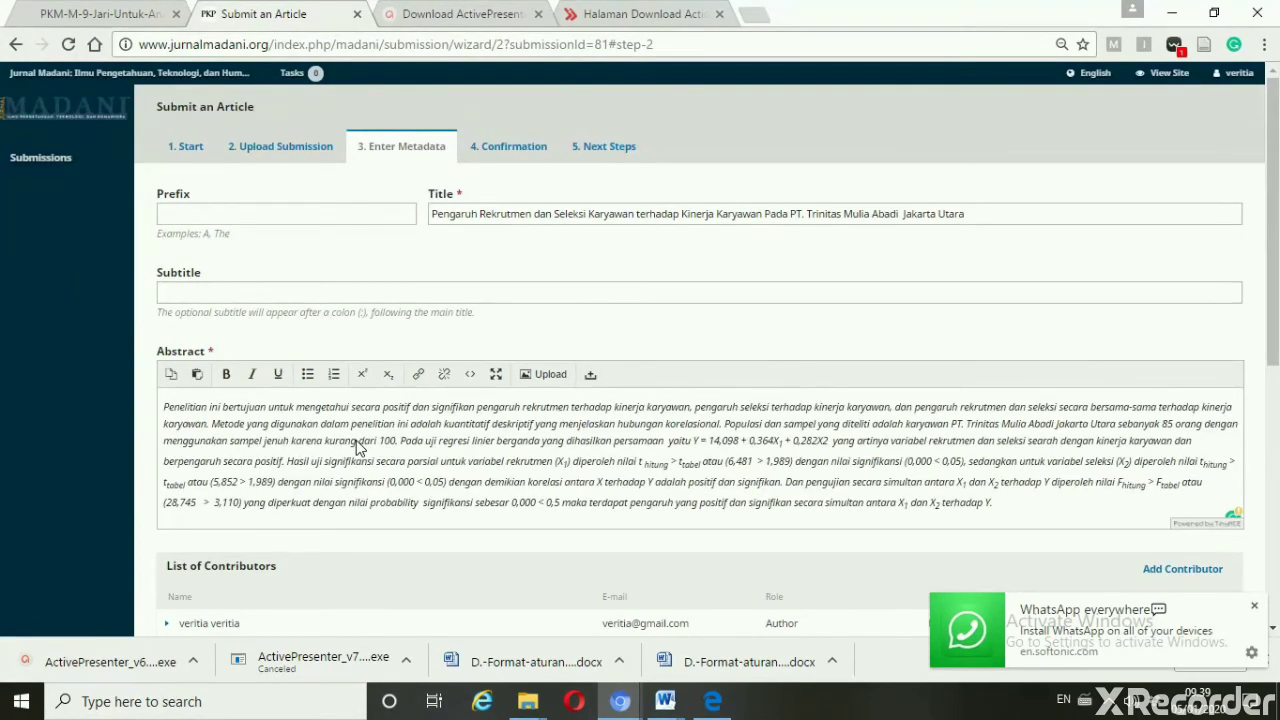
click(495, 376)
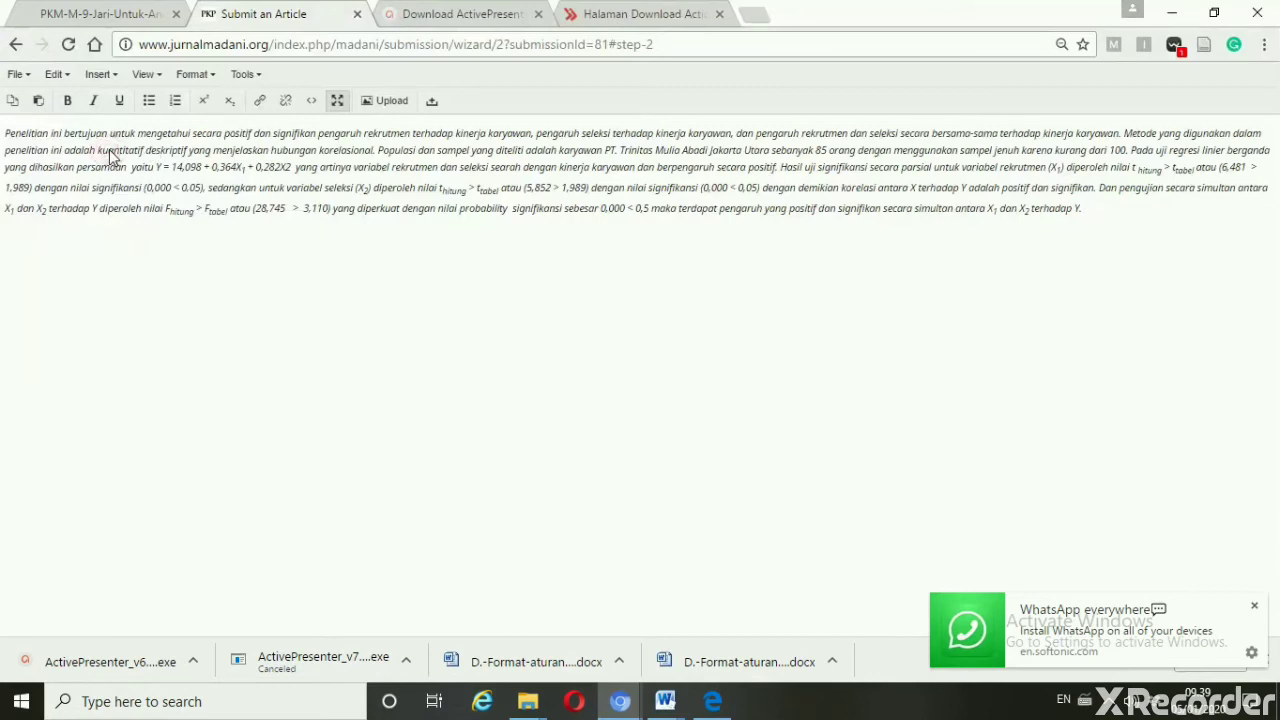
click(204, 78)
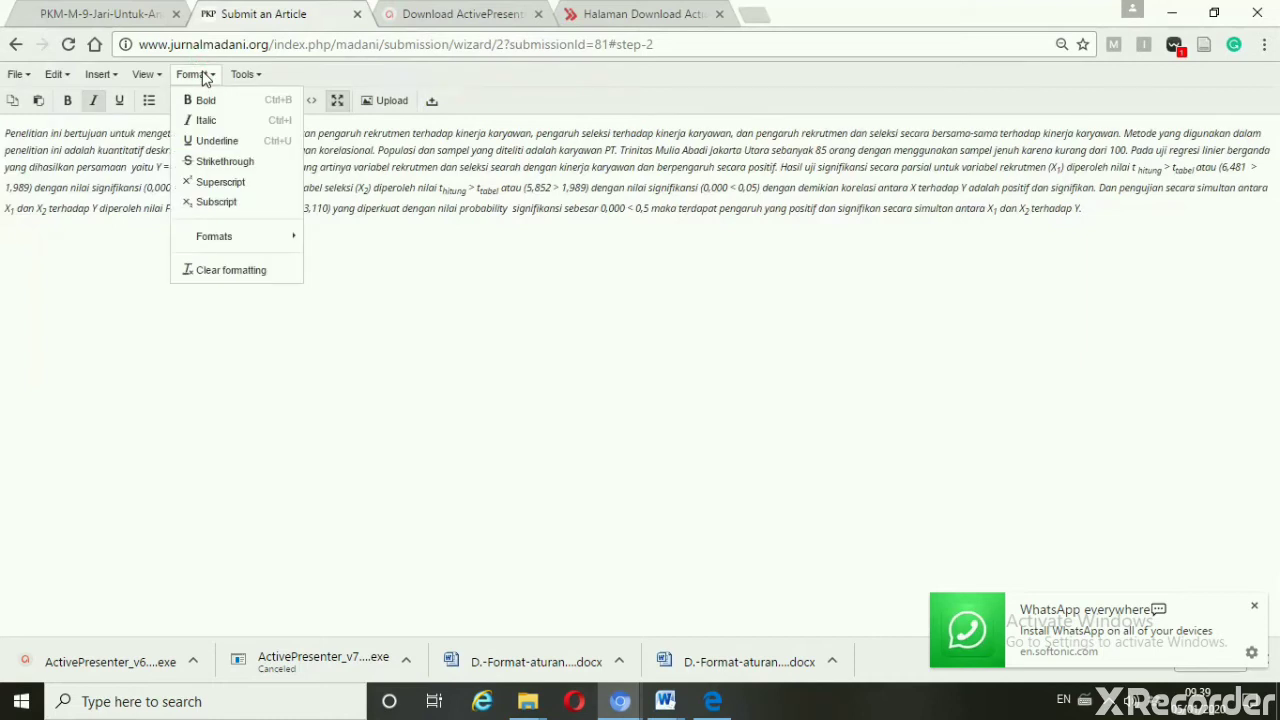
mouse_move(260, 237)
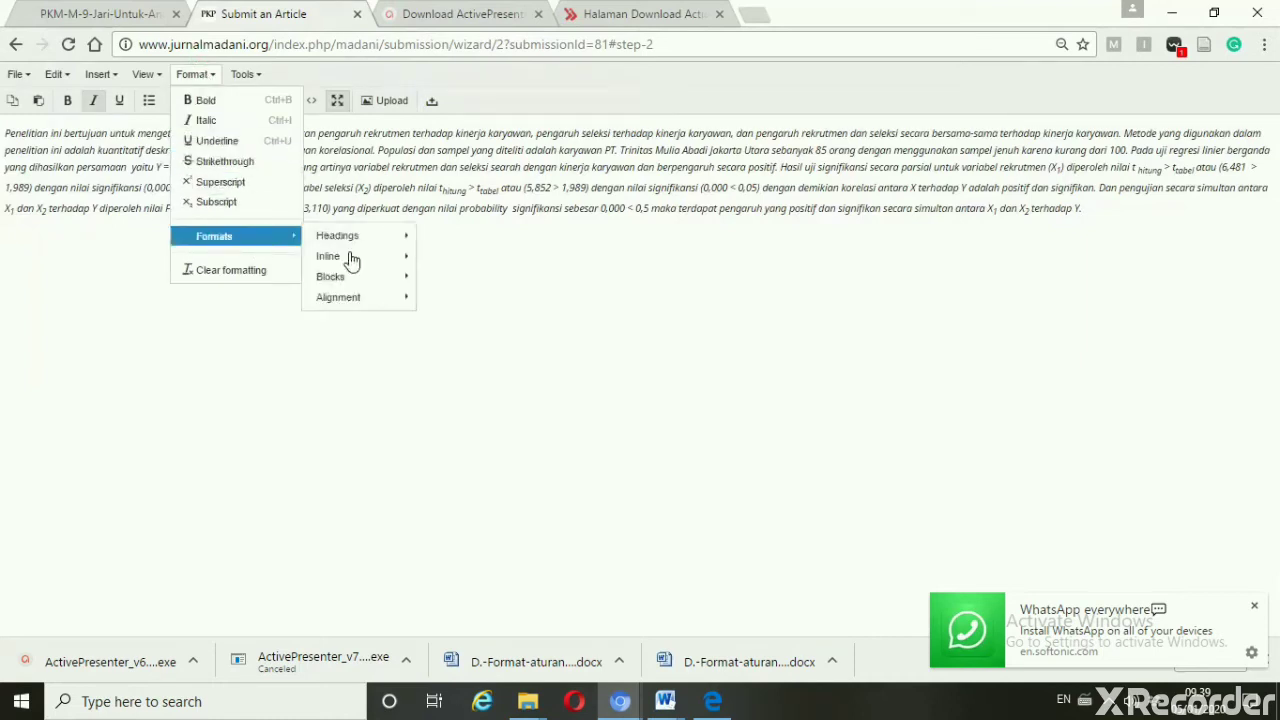
mouse_move(376, 306)
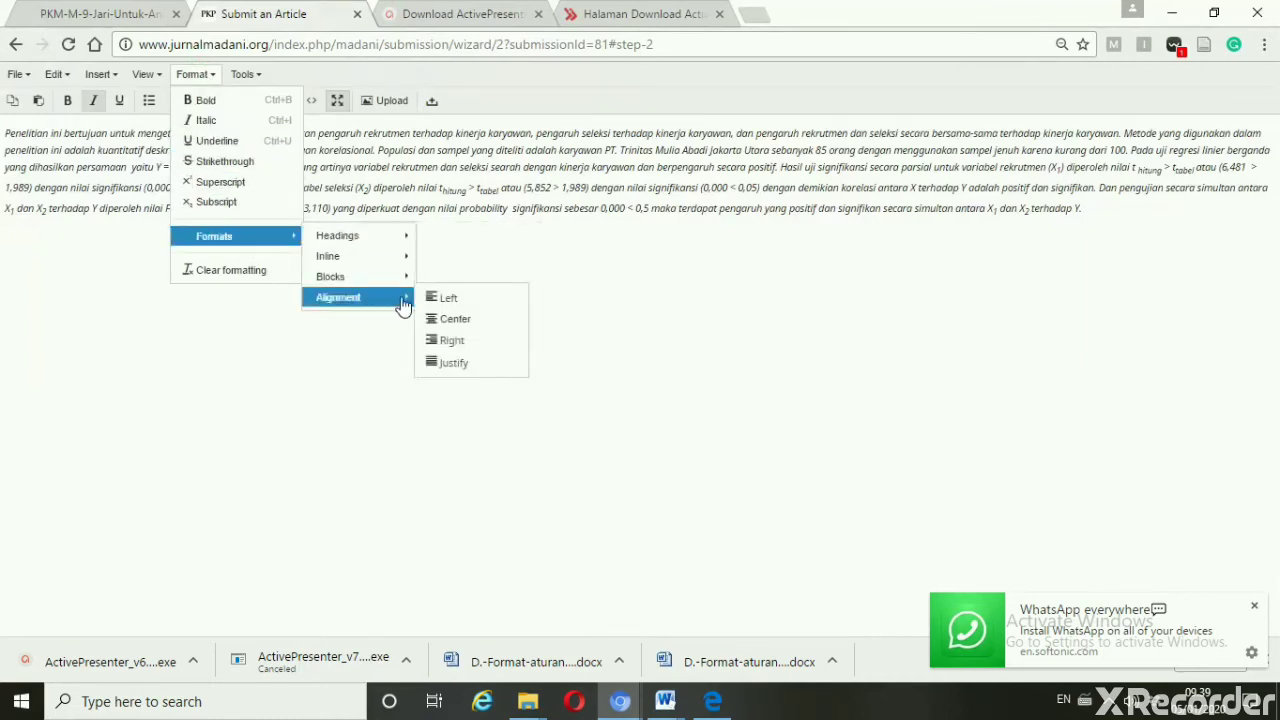
click(446, 364)
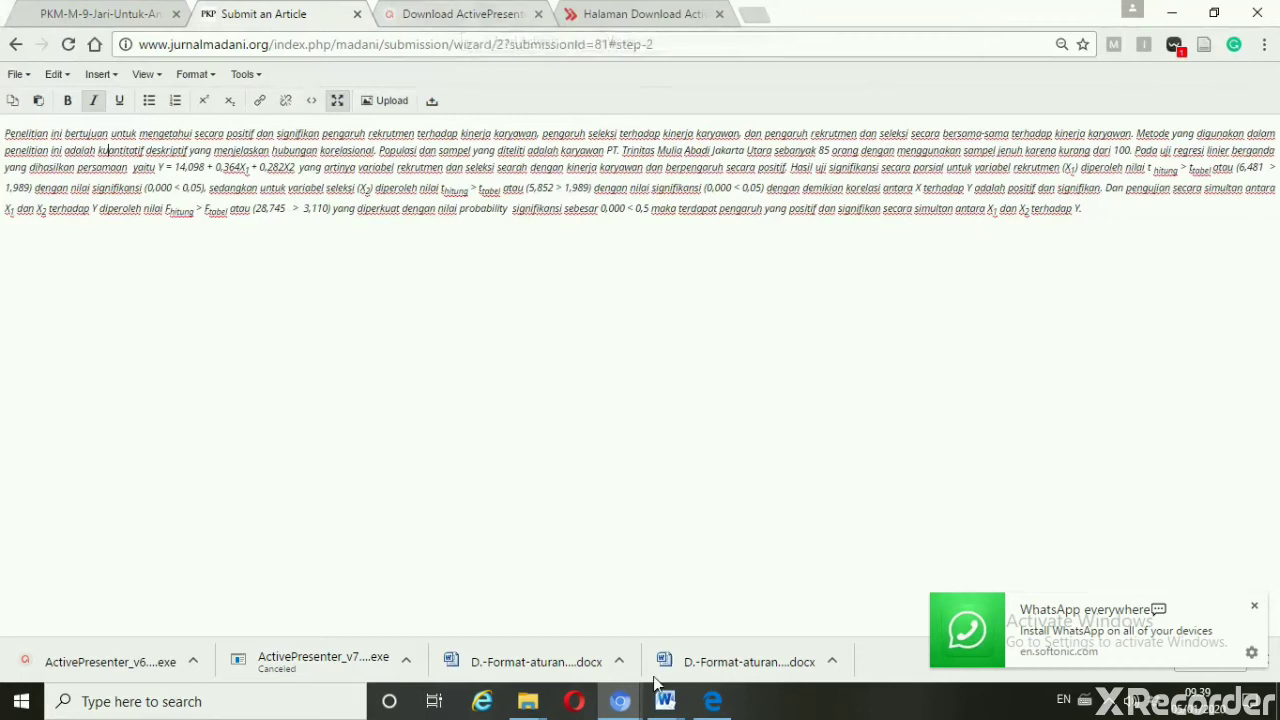
mouse_move(723, 708)
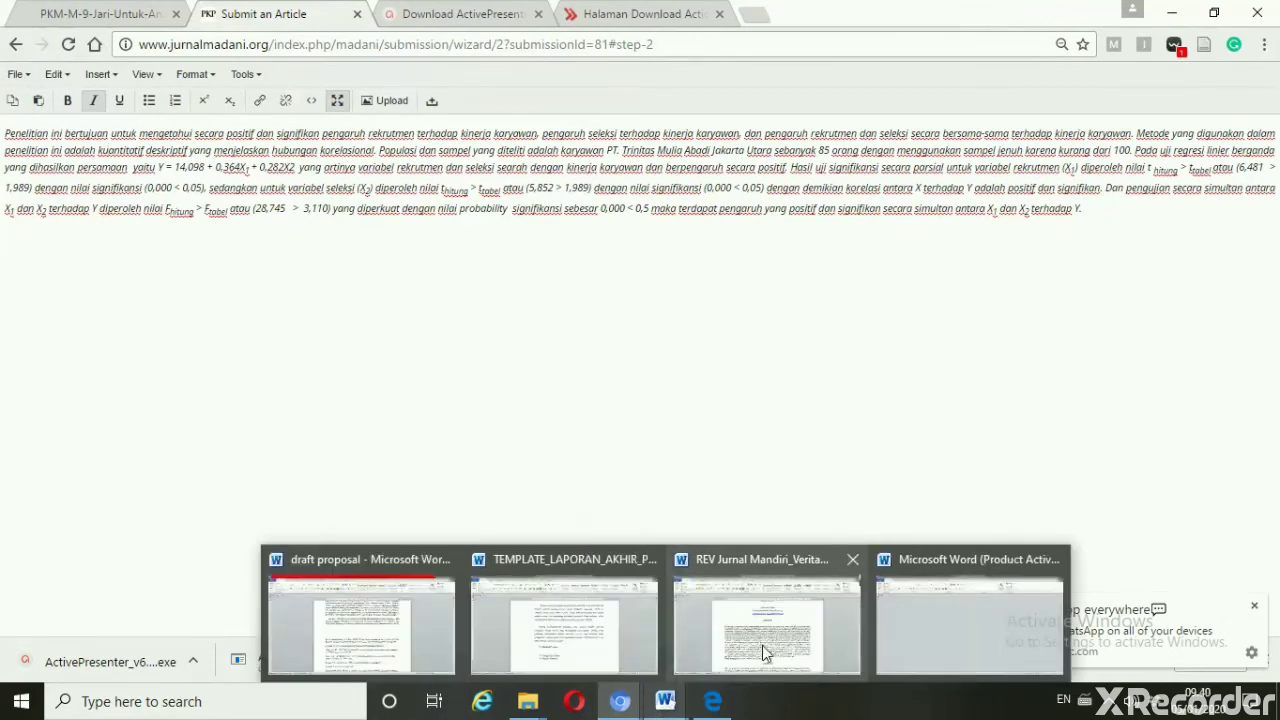
click(762, 645)
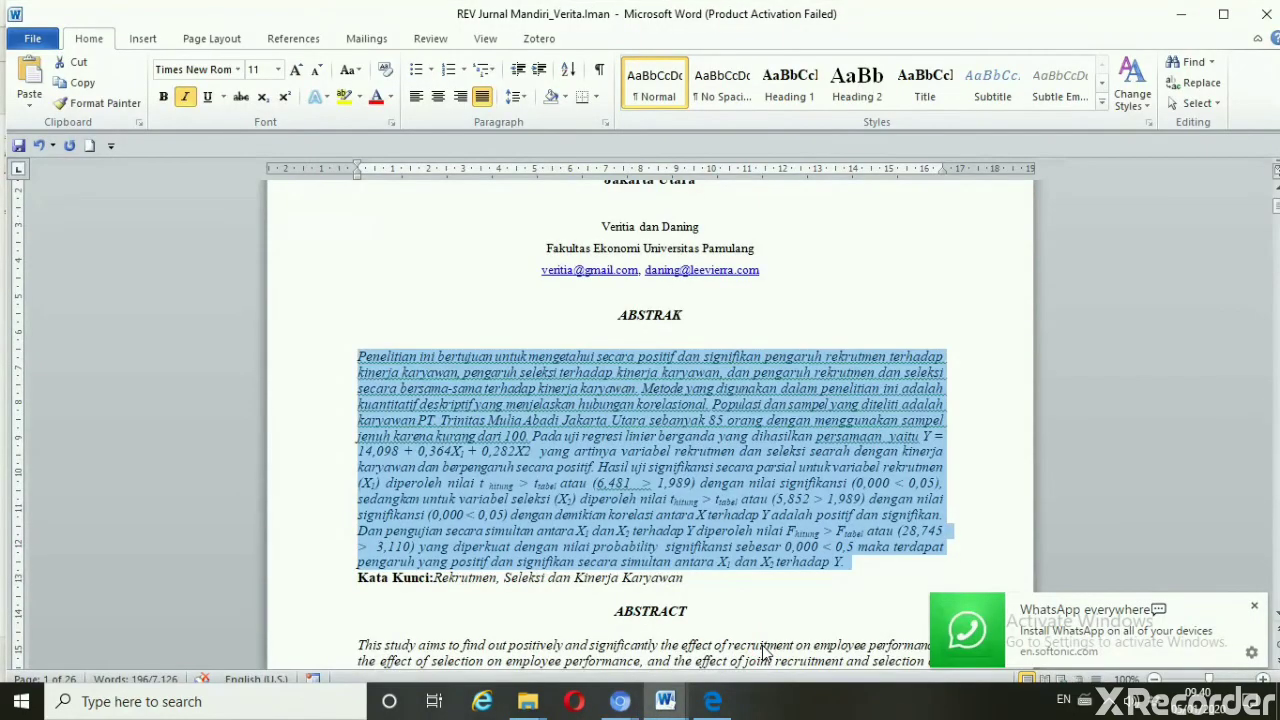
Select the English abstract starting 'This study' and return to the Submit an Article page
drag(765, 650, 905, 700)
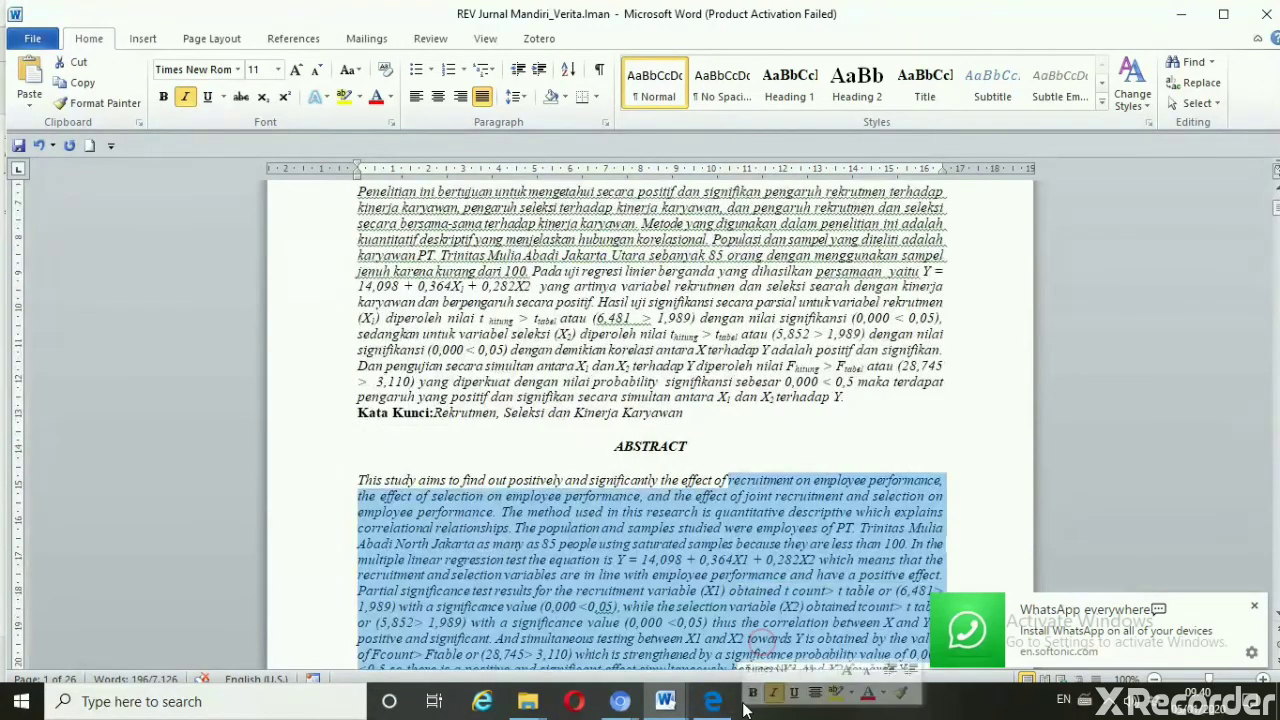
click(354, 480)
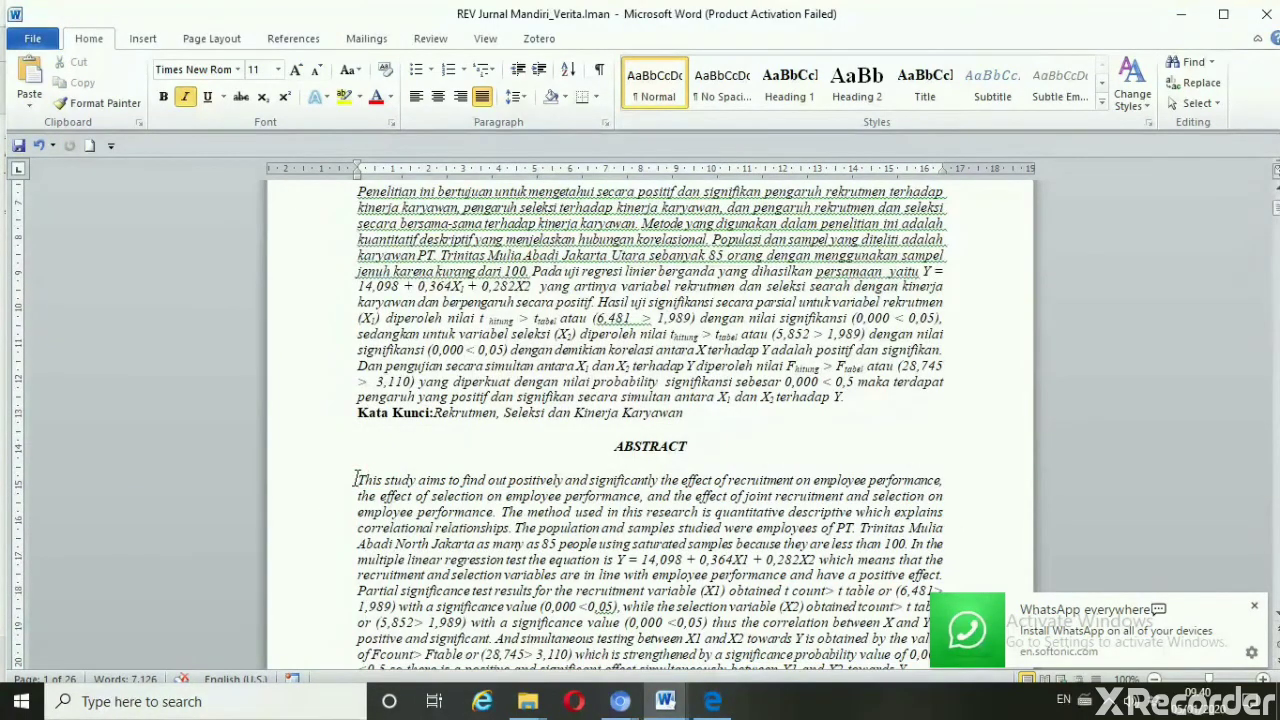
key(shift+Down)
key(shift+Down)
key(shift+Down)
key(shift+Down)
key(shift+Down)
key(shift+Down)
key(shift+Down)
key(shift+Down)
key(shift+Down)
key(shift+Down)
key(shift+Down)
key(shift+Down)
key(shift+Down)
key(shift+Down)
key(shift+Down)
key(shift+Up)
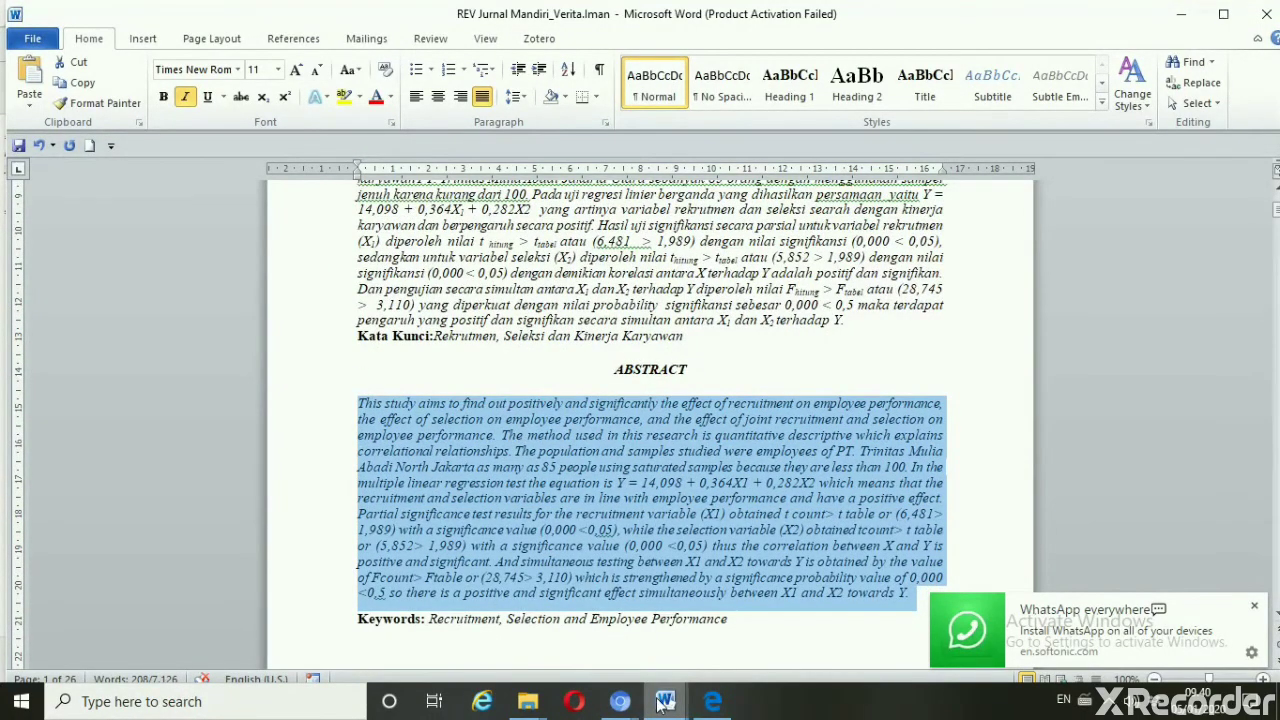
click(626, 705)
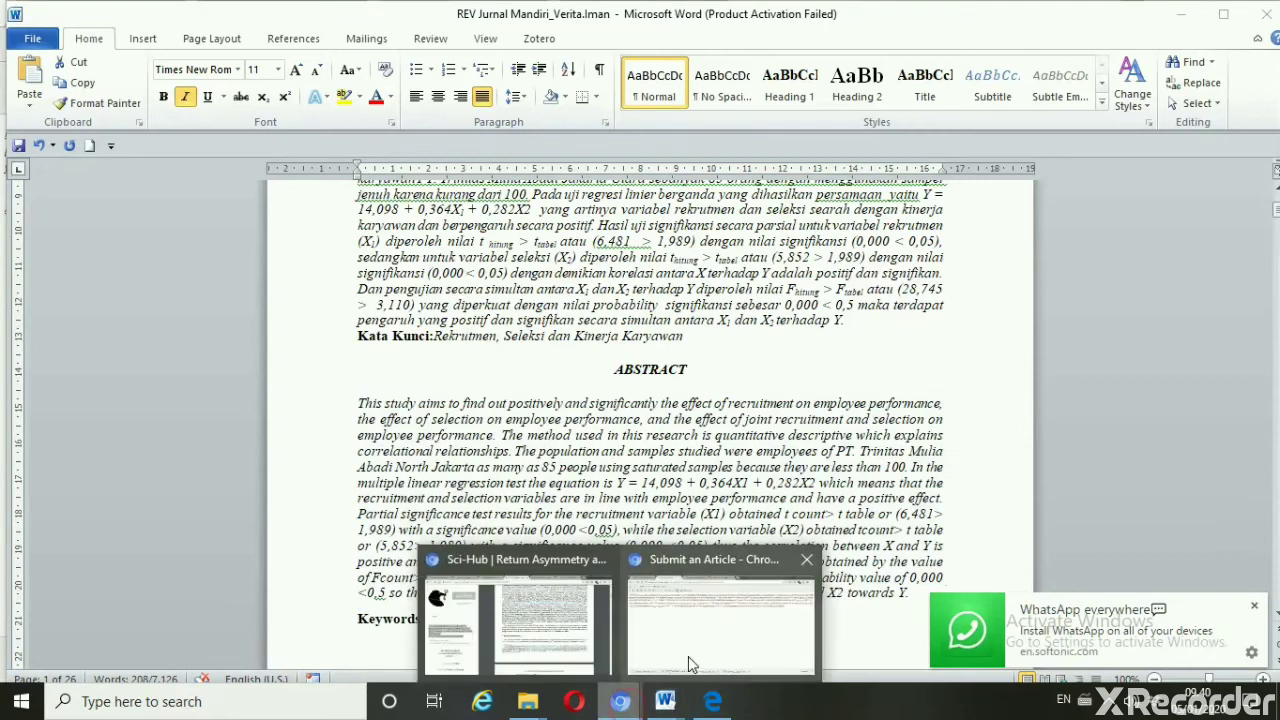
click(700, 560)
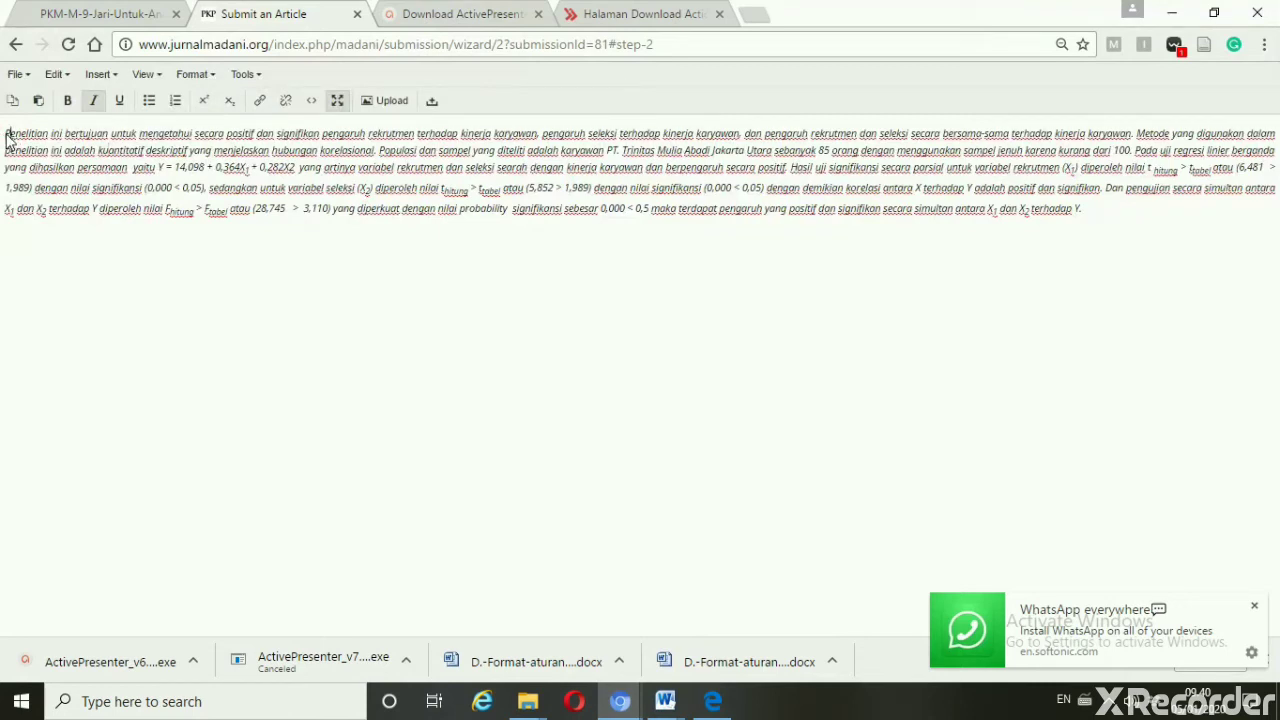
Below the Indonesian abstract, add an 'Abstract' heading, paste the English abstract, and start a 'Keyword :' line
click(1120, 215)
key(Return)
text(Abstract)
text(This study aims to find out positively and significantly the effect of recruitment on employee performance, the effect of selection on employee performance, and the effect of joint recruitment and selection on employee performance. The method used in this research is quantitative descriptive which explains correlational relationships. The population and samples studied were employees of PT. Trinitas Mulia Abadi North Jakarta as many as 85 people using saturated samples because they are less than 100. In the multiple linear regression test the equation is Y = 14,098 + 0,364X1 + 0,282X2 which means that the recruitment and selection variables are in line with employee performance and have a positive effect. Partial significance test results for the recruitment variable (X1) obtained t count> t table or (6,481> 1,989) with a significance value (0,000 <0,05) while the selection variable (X2) obtained tcount> t table or (5,852> 1,989) with a significance value (0,000 <0,05) thus the correlation between X and Y is positive and significant. And simultaneous testing between X1 and X2 towards Y is obtained by the value of Fcount> Ftable or (28,745> 3,110) which is strengthened by a significance probability value of 0,000 <0,5 so there is a positive and significant effect simultaneously between X1 and X2 towards Y.)
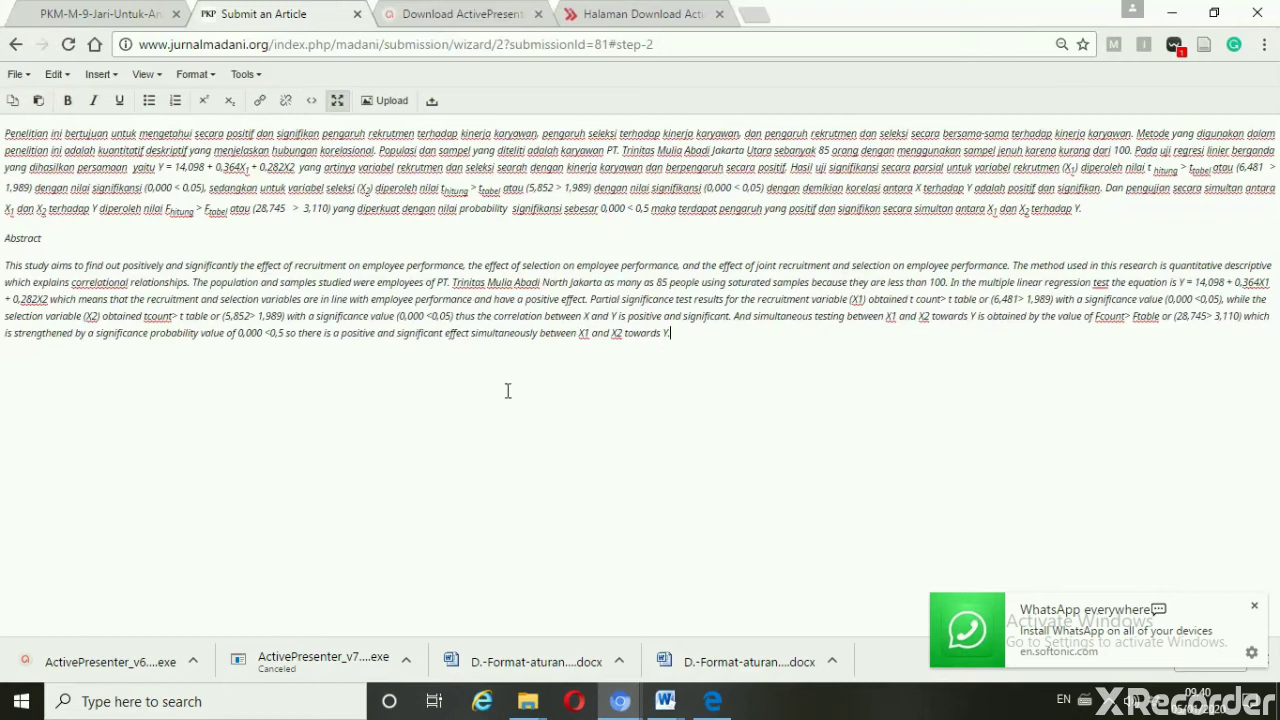
key(Return)
text(Keyword)
text(:)
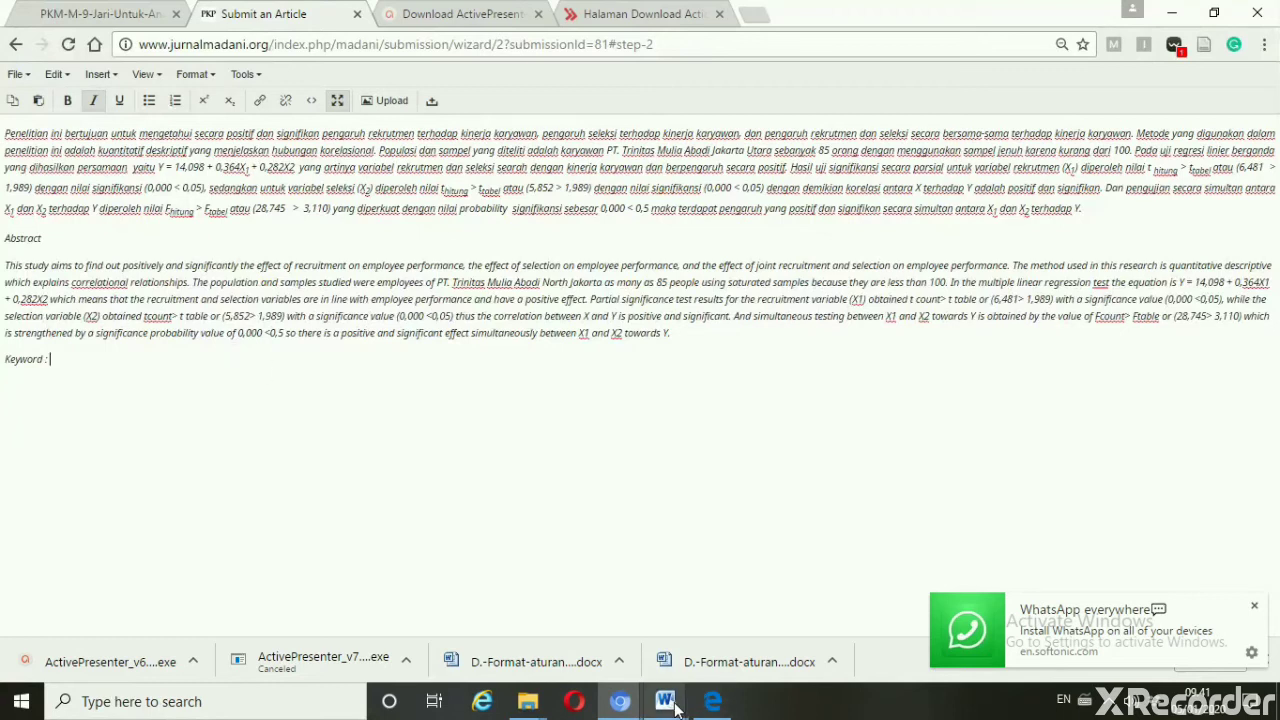
Copy the English keywords from the Word manuscript and go back to the Submit an Article page
mouse_move(665, 703)
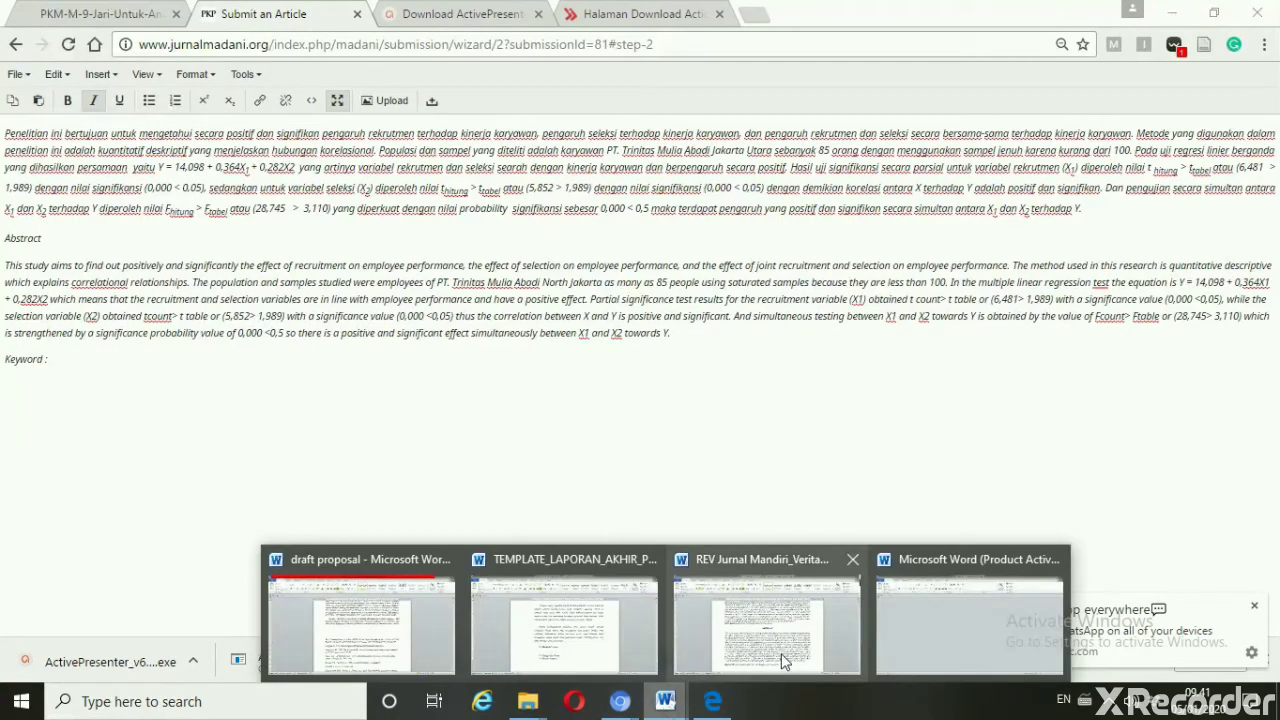
click(781, 653)
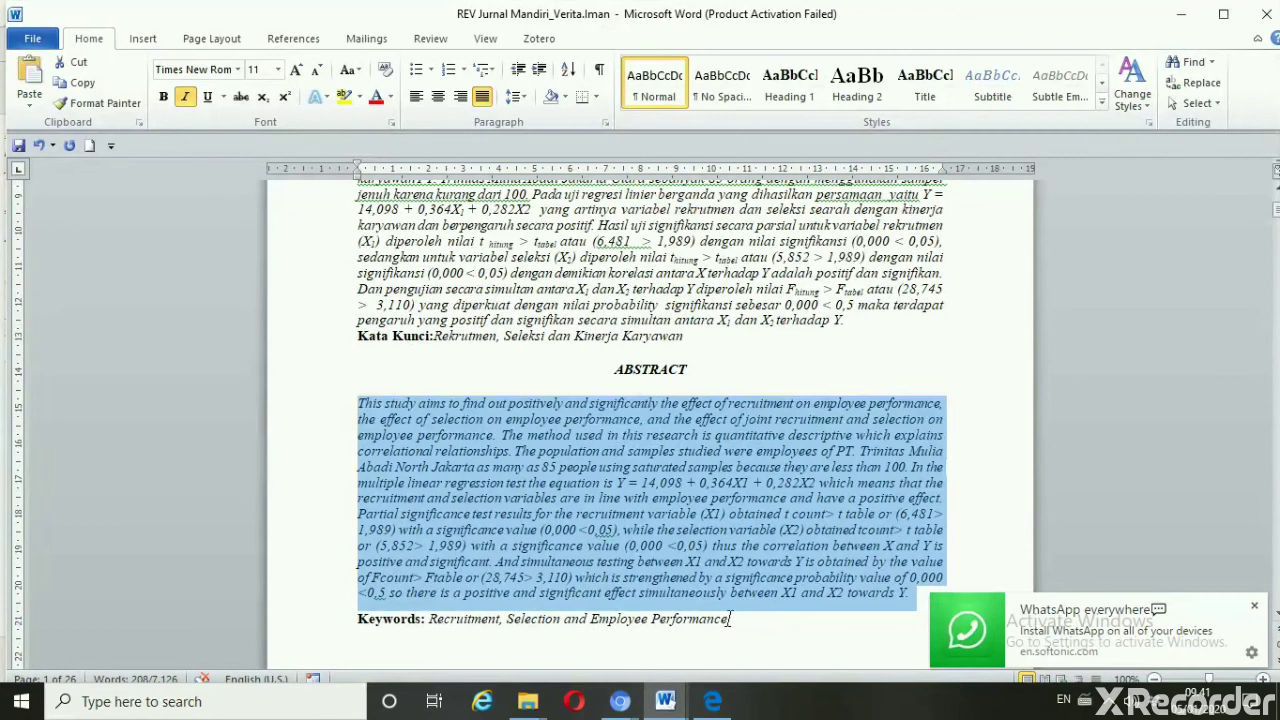
drag(731, 620, 462, 617)
key(ctrl+c)
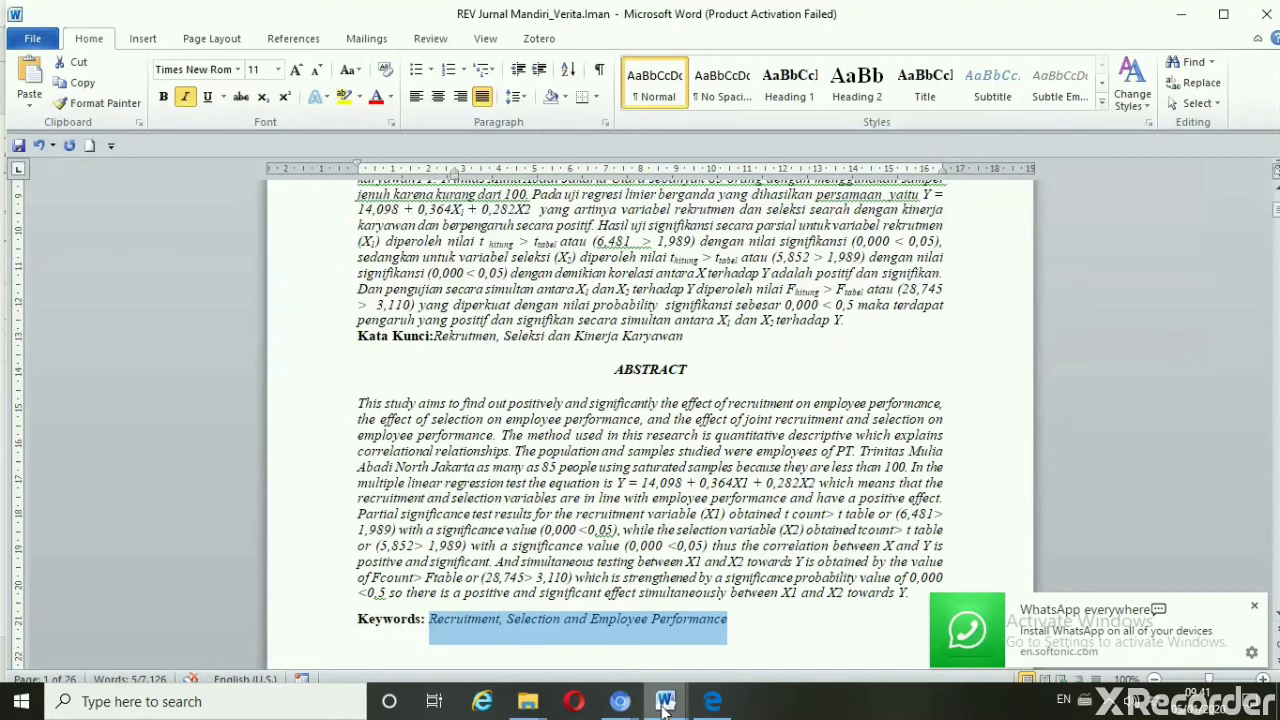
mouse_move(631, 712)
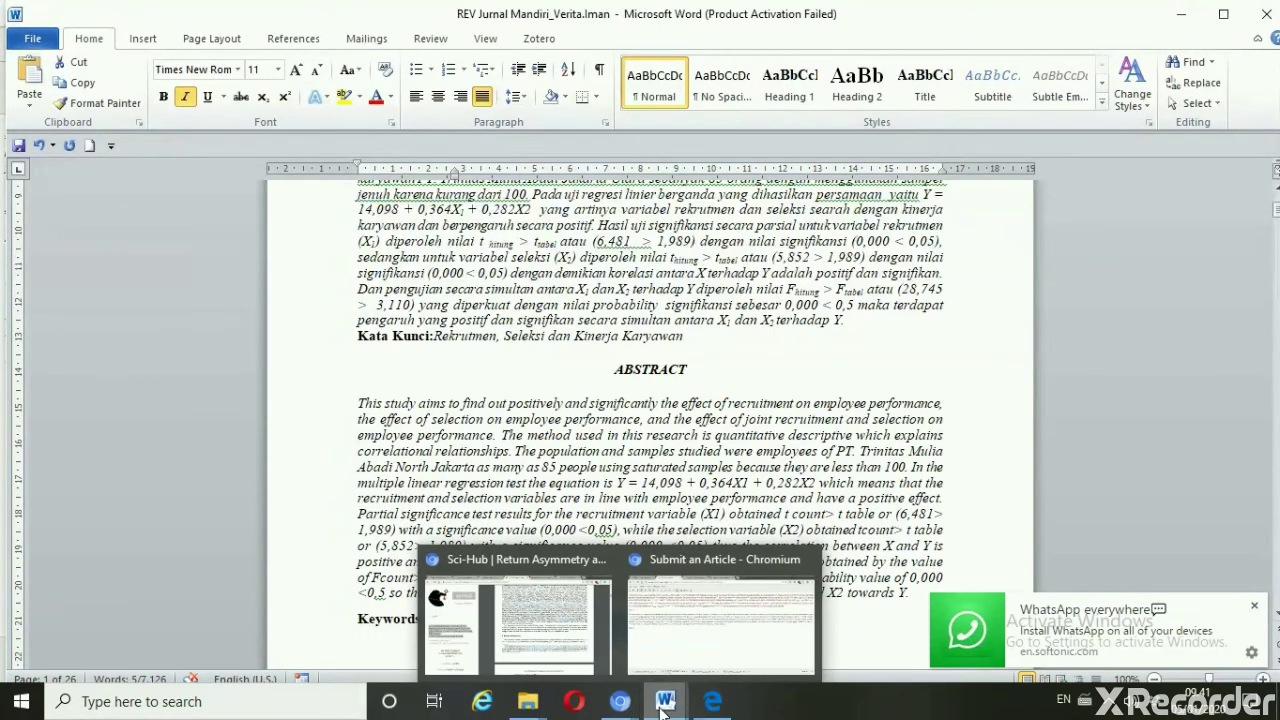
mouse_move(665, 700)
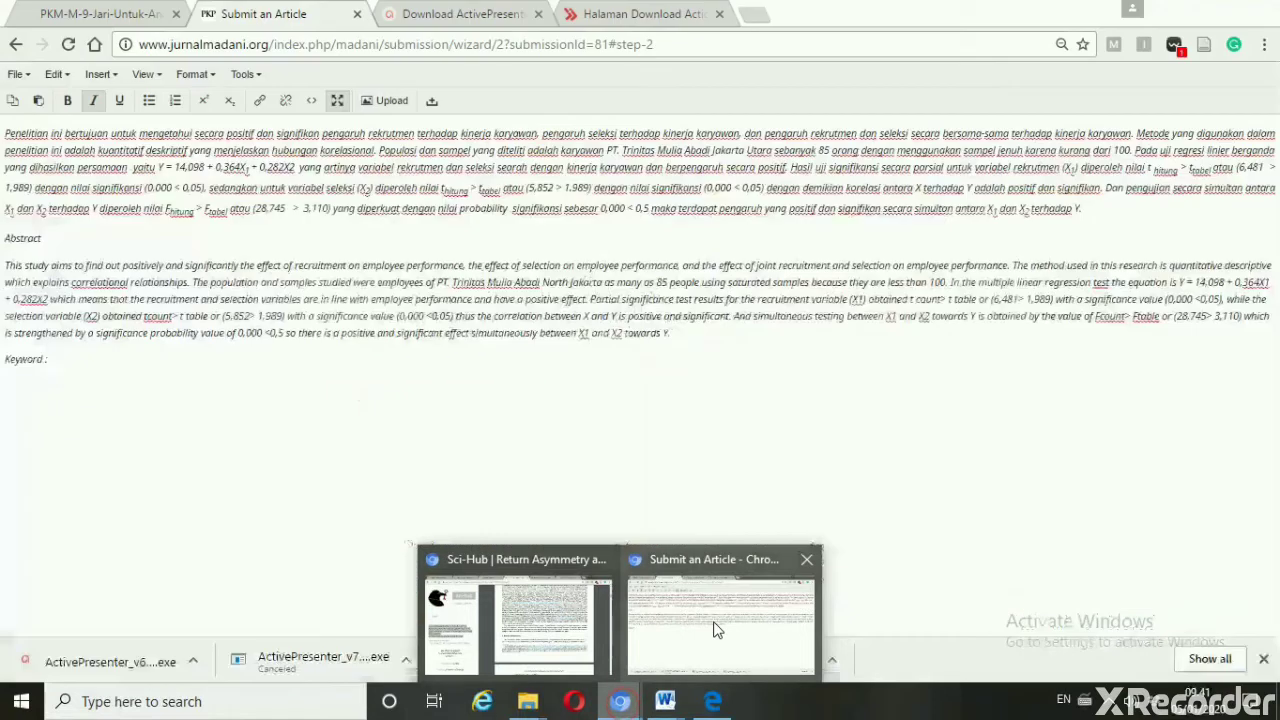
click(714, 627)
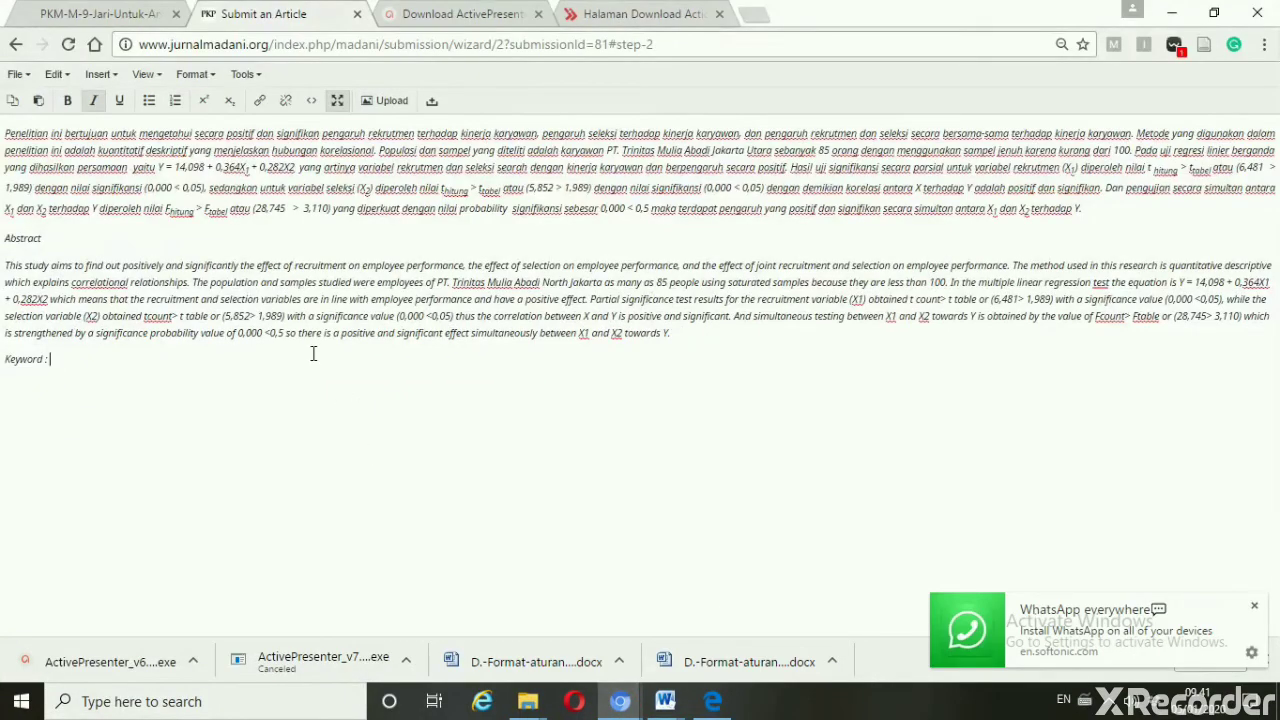
Paste the English keywords after 'Keyword :', leave the full-screen editor, and start adding a second contributor
key(ctrl+v)
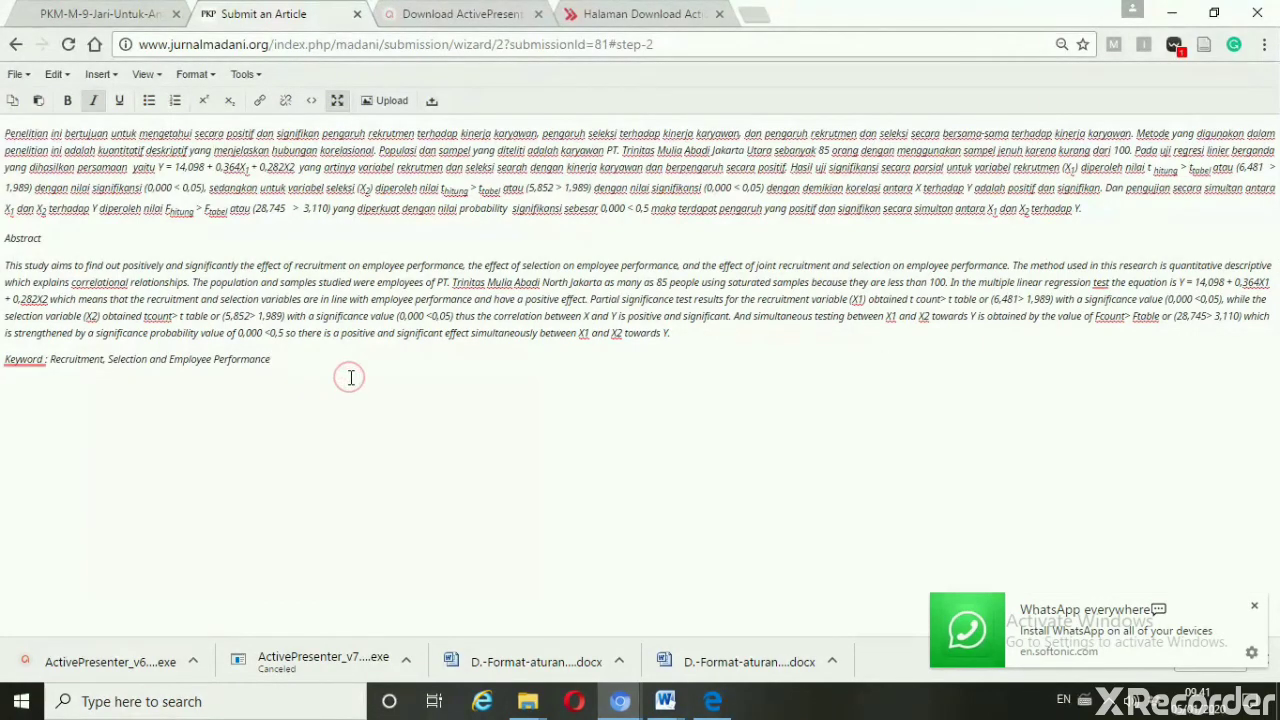
click(339, 101)
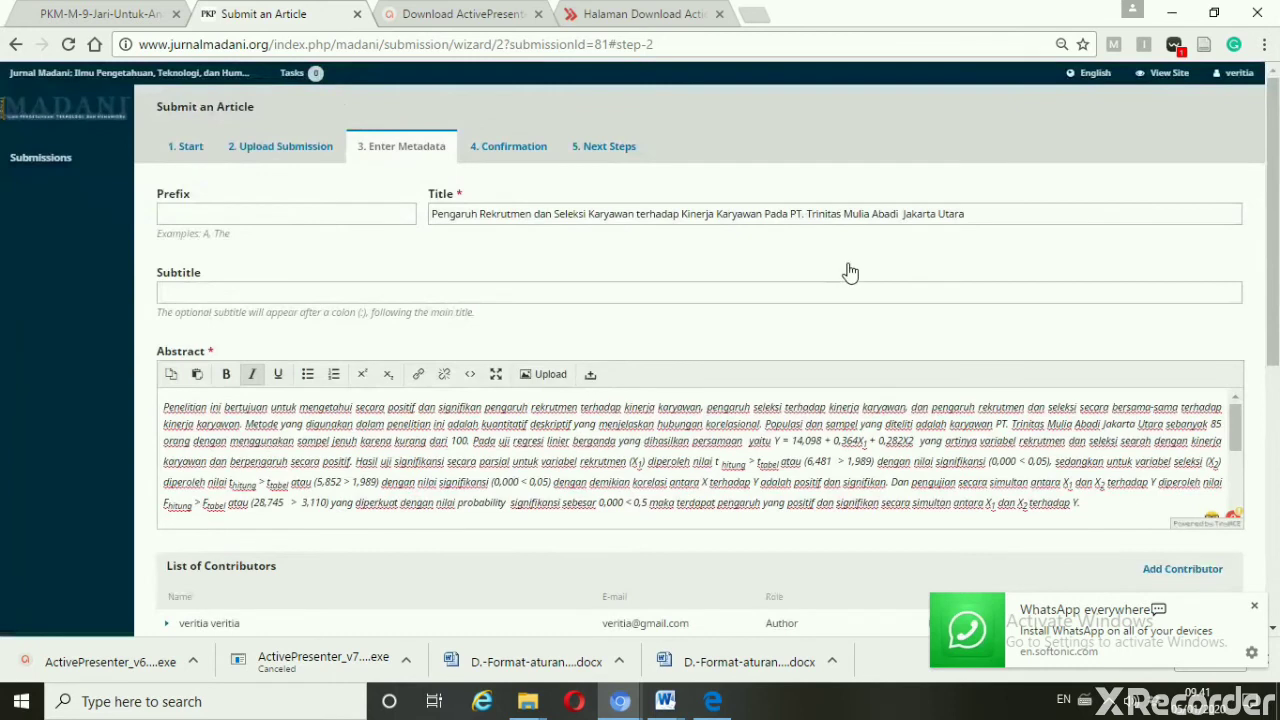
drag(1275, 265, 1275, 353)
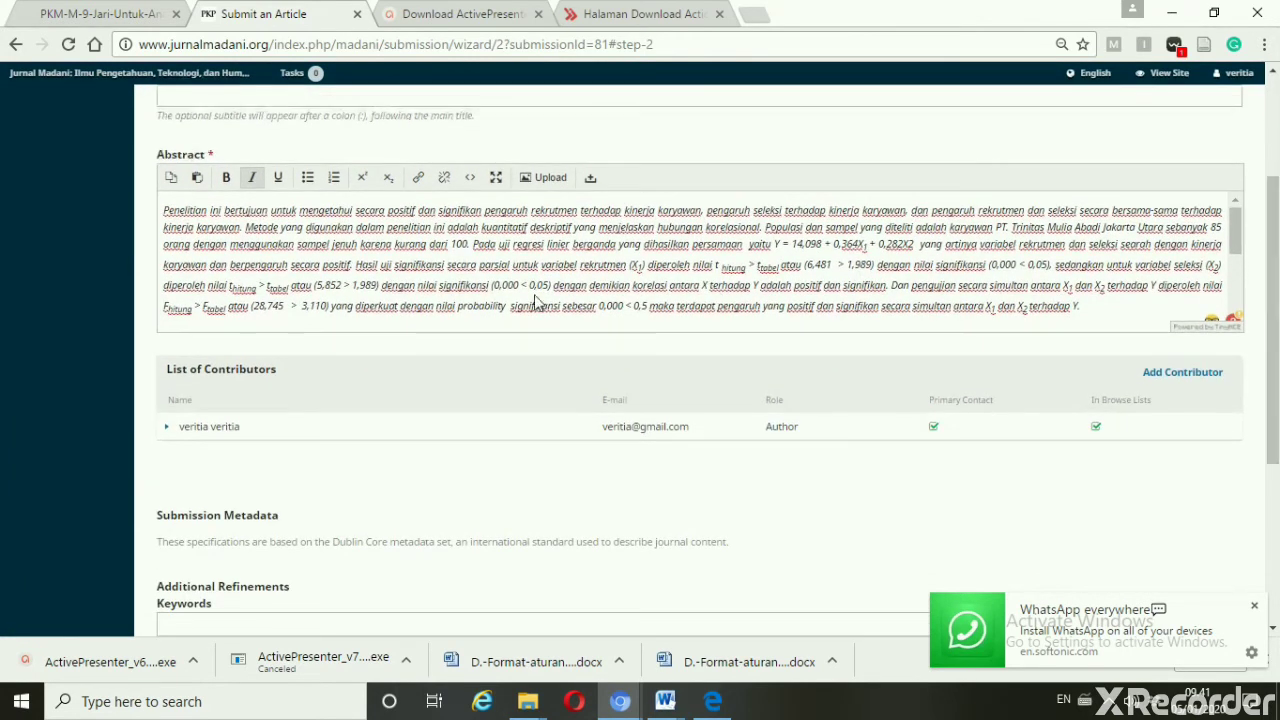
click(169, 429)
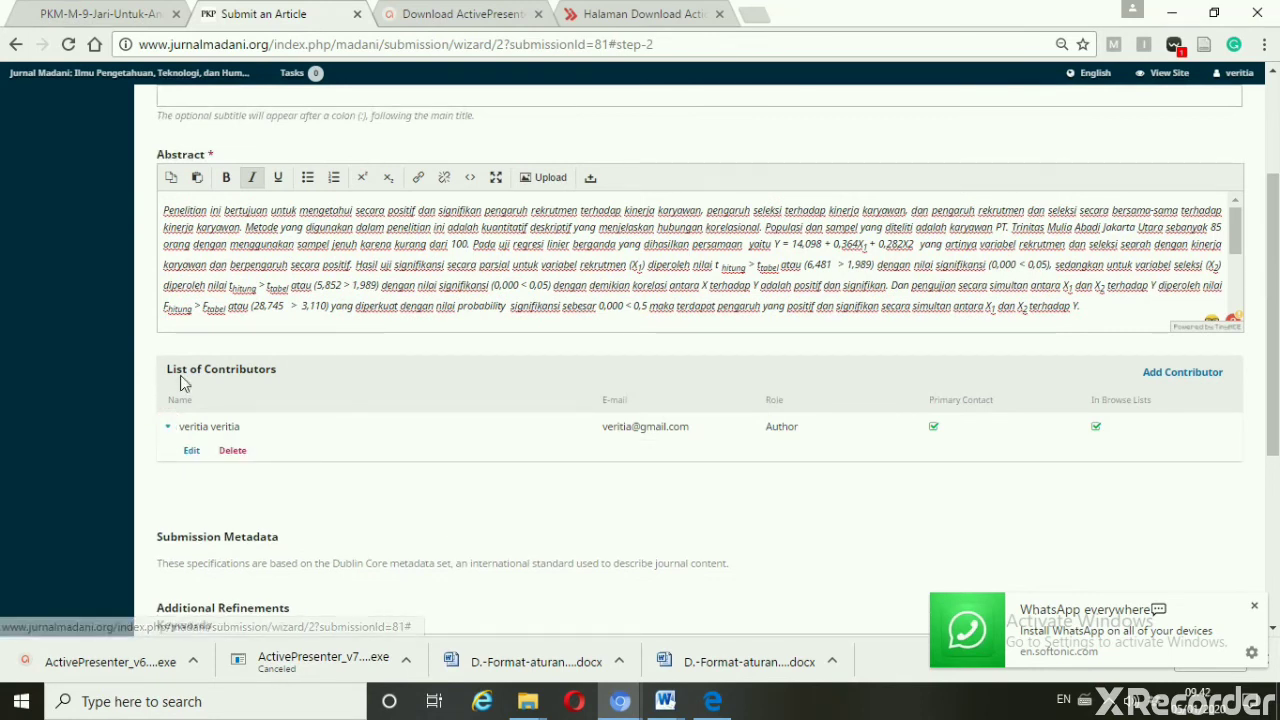
click(1172, 385)
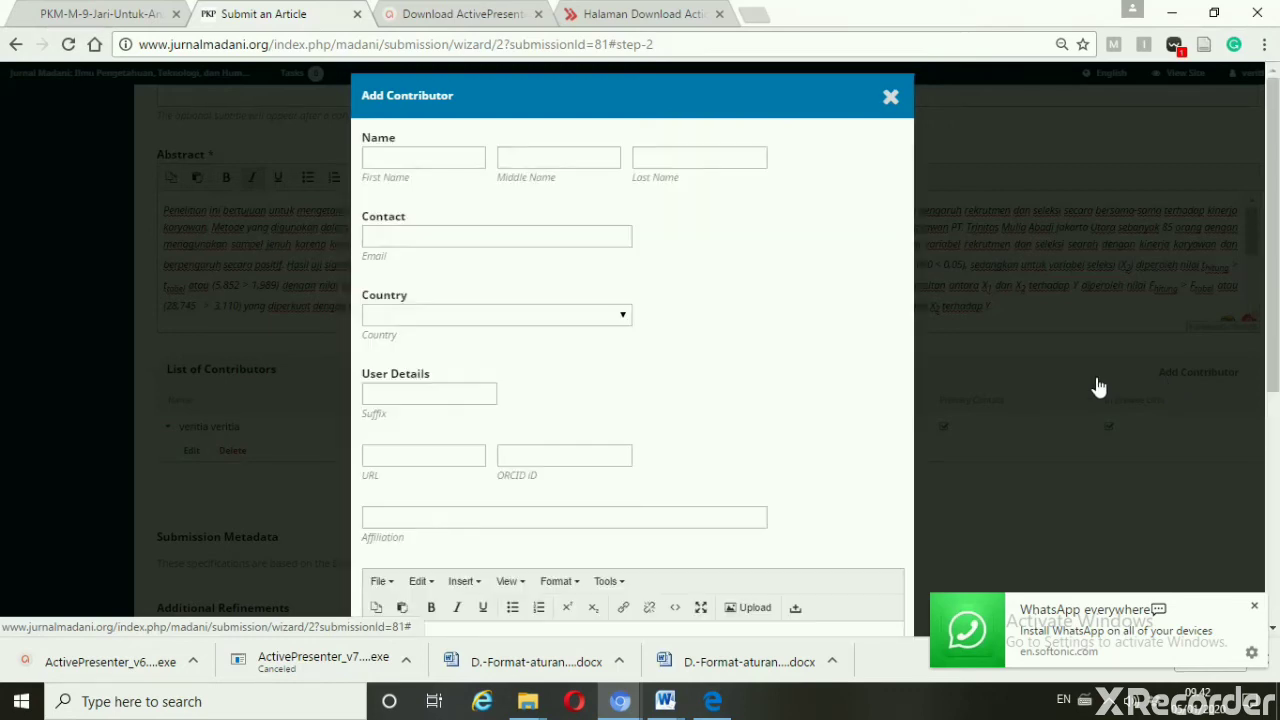
Type the co-author's first name and last name into the Add Contributor name fields
click(466, 159)
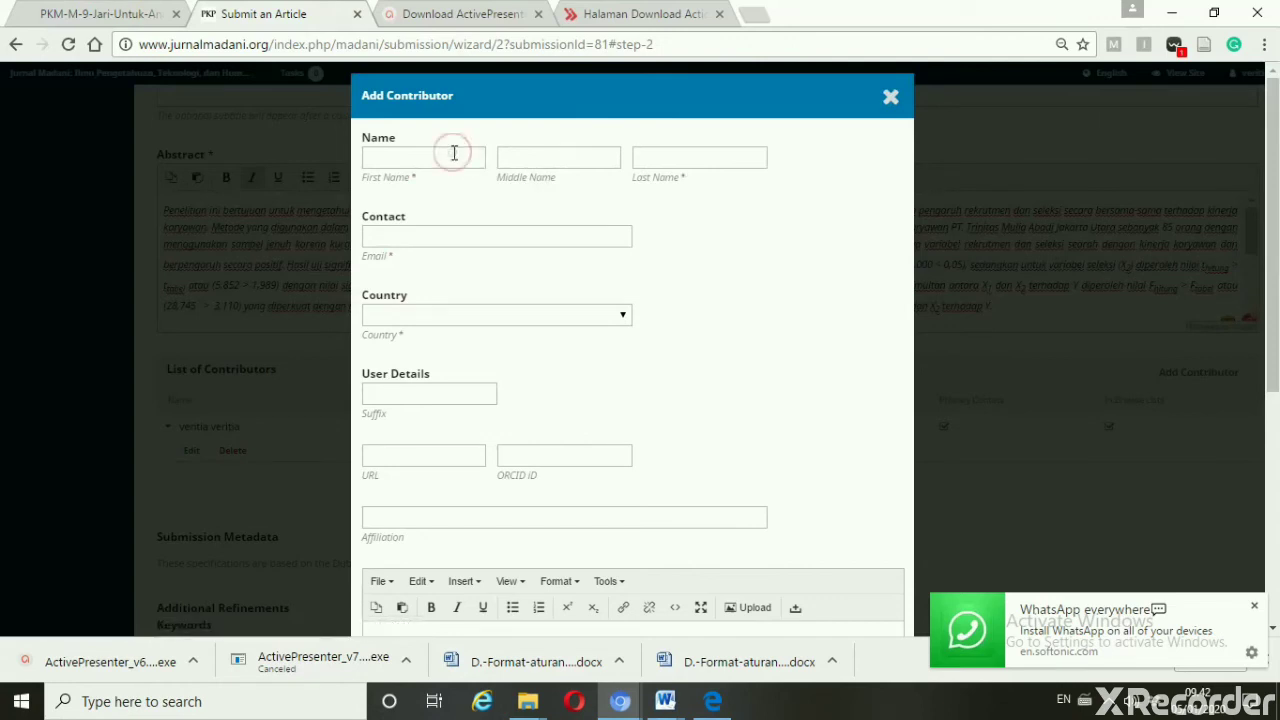
click(386, 156)
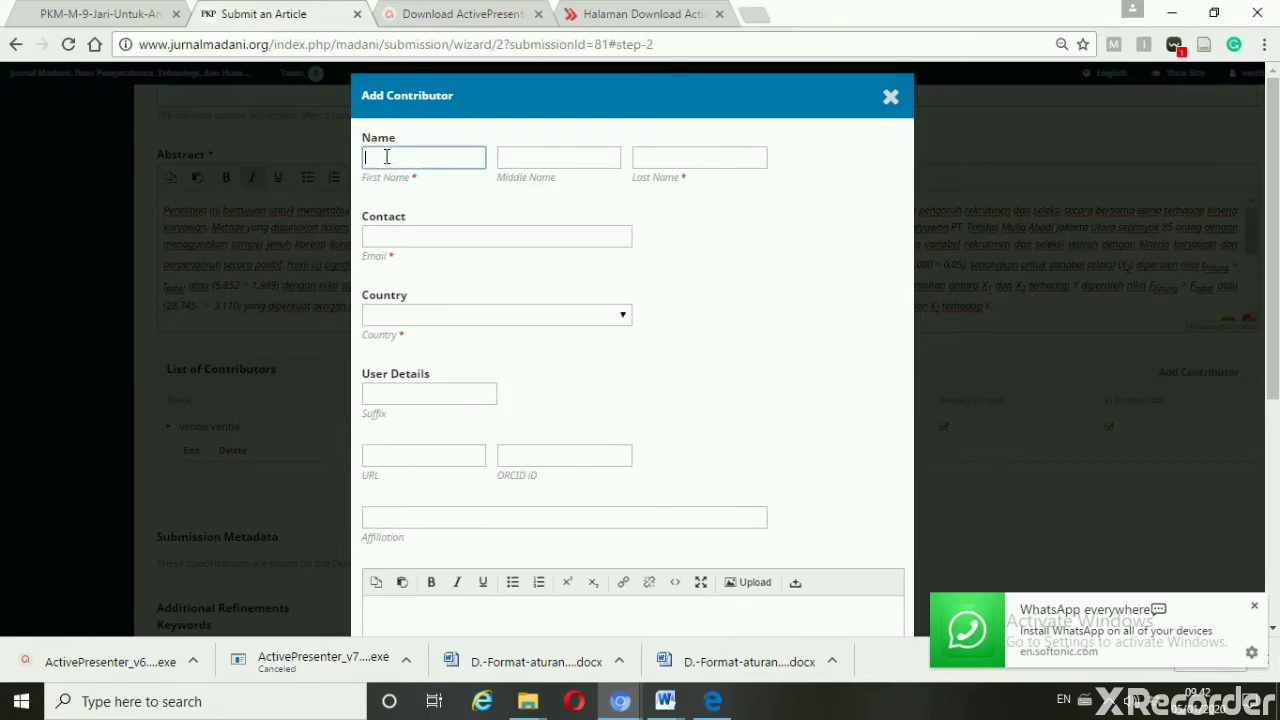
text(Daning)
click(695, 158)
text(Da)
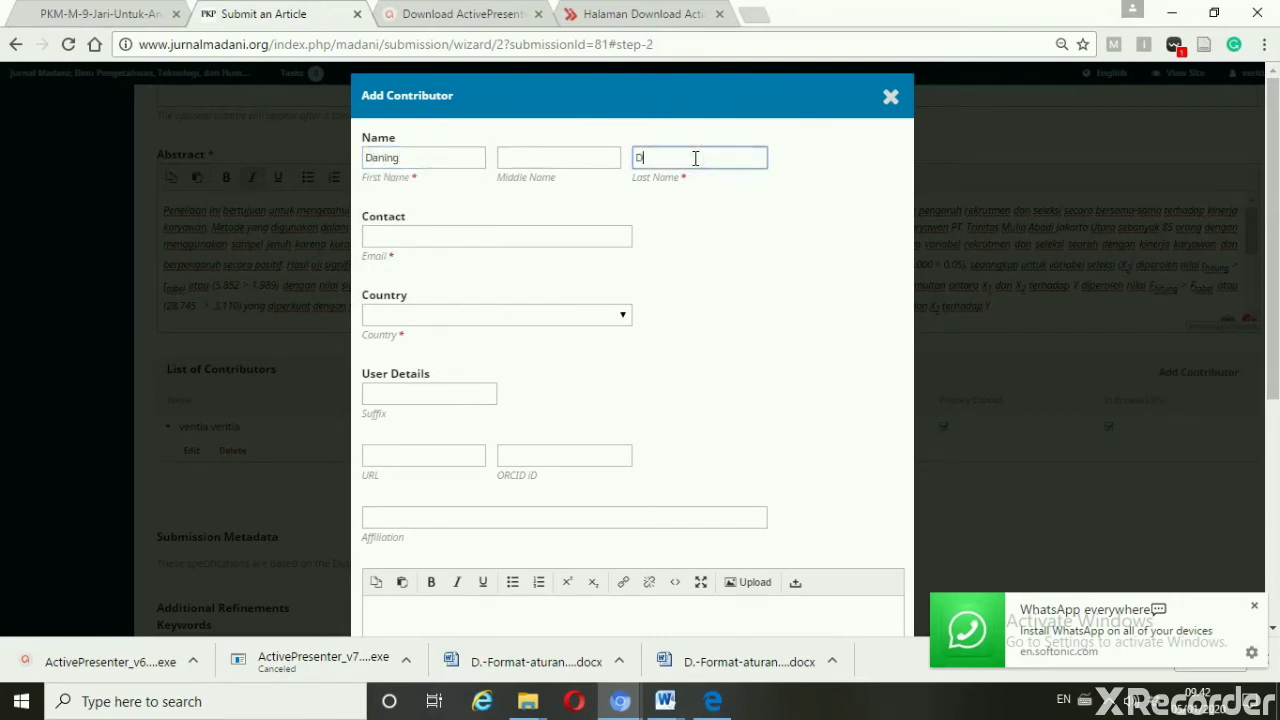
text(ning)
click(578, 237)
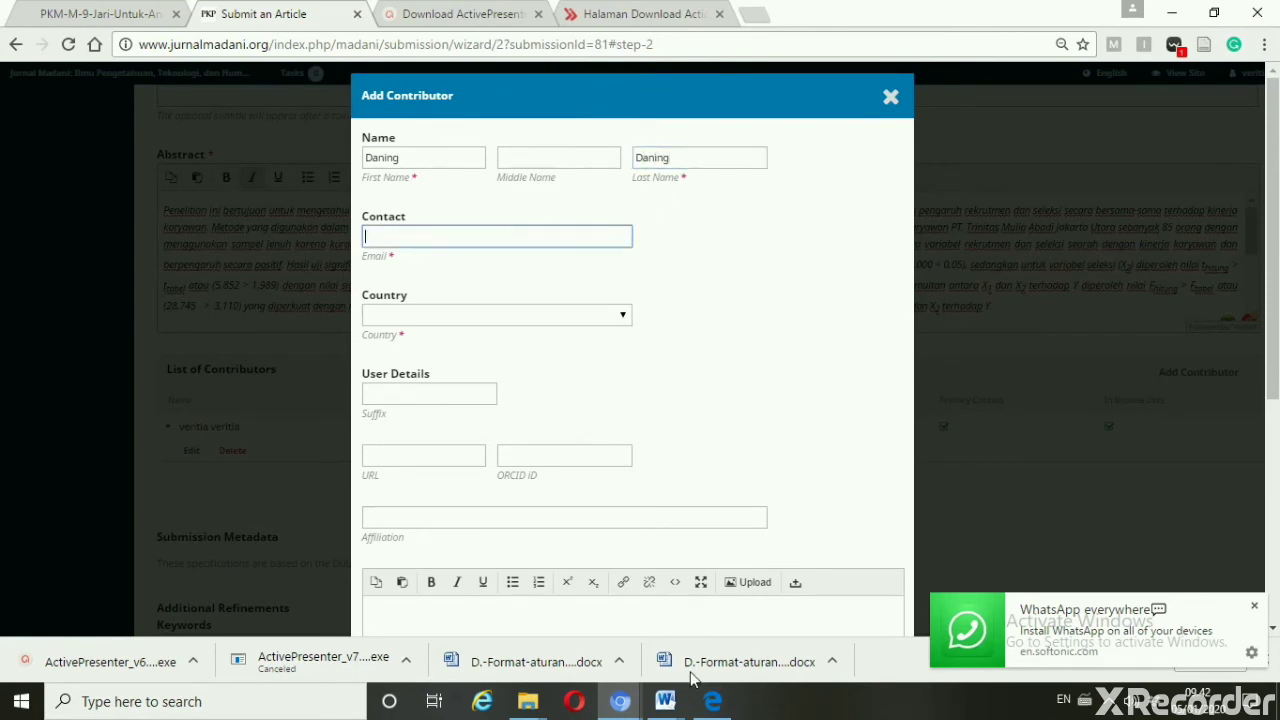
Bring the Word manuscript forward and move up to the authors' names, faculty and e-mail lines
mouse_move(665, 701)
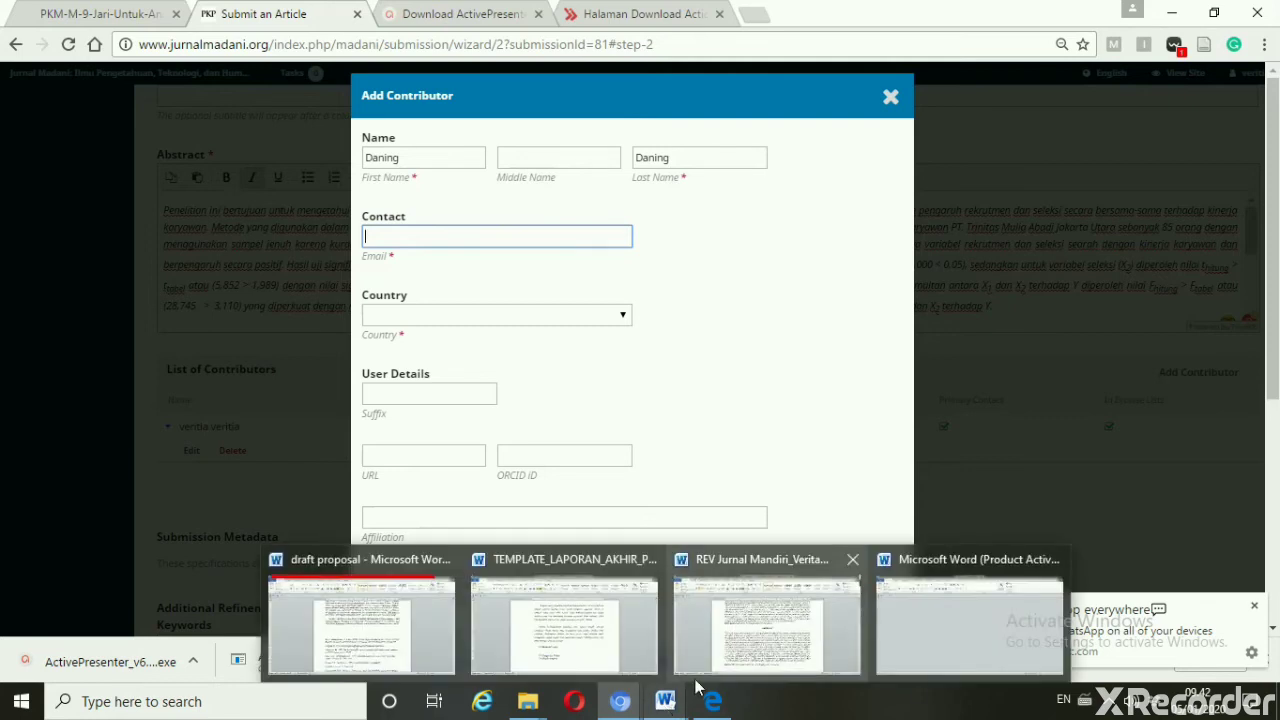
mouse_move(767, 641)
click(767, 641)
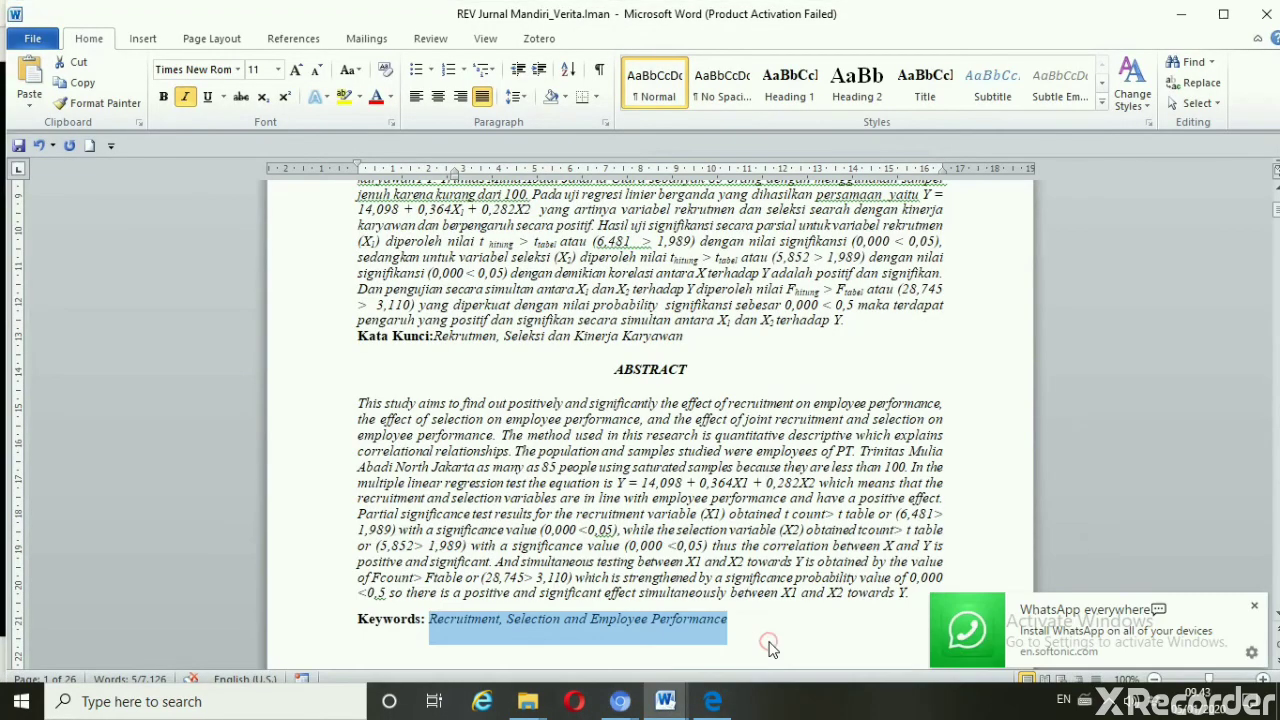
key(Up)
key(Up)
key(Up)
key(Up)
key(Up)
key(Up)
key(Up)
key(Up)
key(Up)
key(Up)
key(Up)
key(Up)
key(Up)
key(Up)
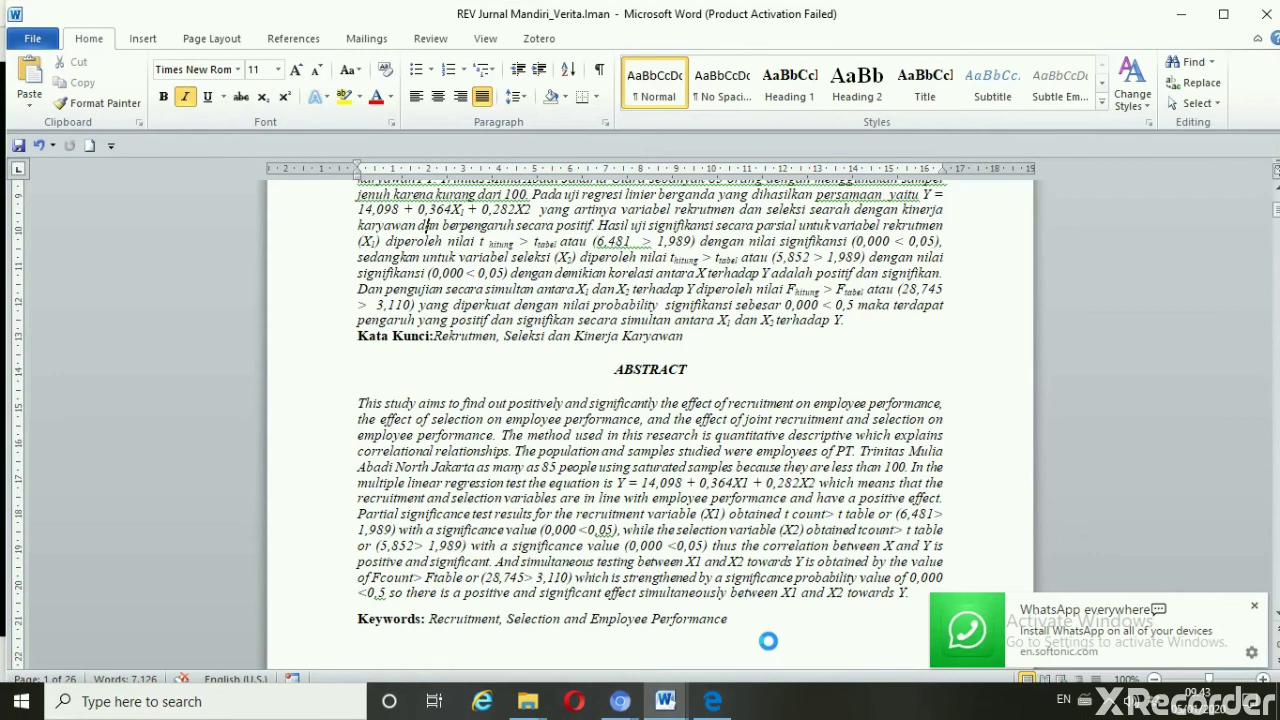
key(Up)
key(Up)
key(Up)
key(Up)
key(Up)
key(Up)
key(Up)
key(Up)
key(Up)
key(Up)
key(Up)
key(Up)
key(Up)
key(Up)
key(Up)
key(Up)
key(Up)
key(Up)
key(Up)
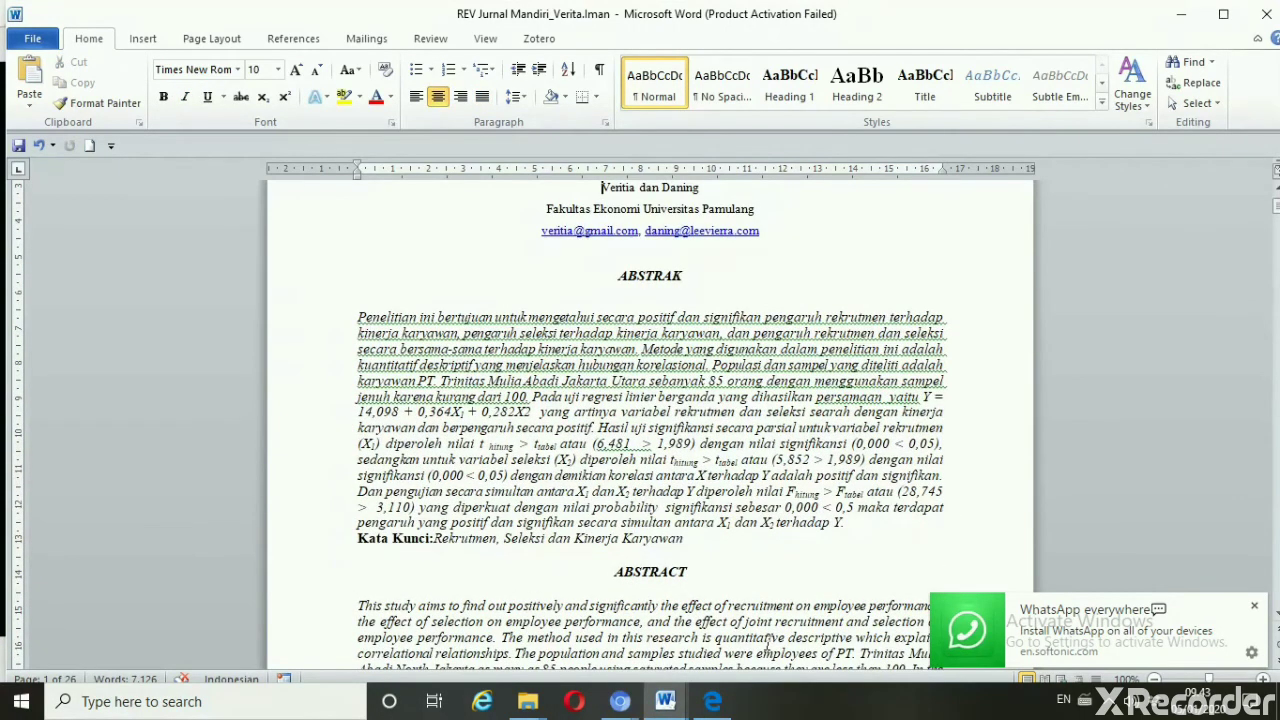
click(653, 712)
Type the co-author's e-mail address into the Email field, checking it against the manuscript
mouse_move(621, 705)
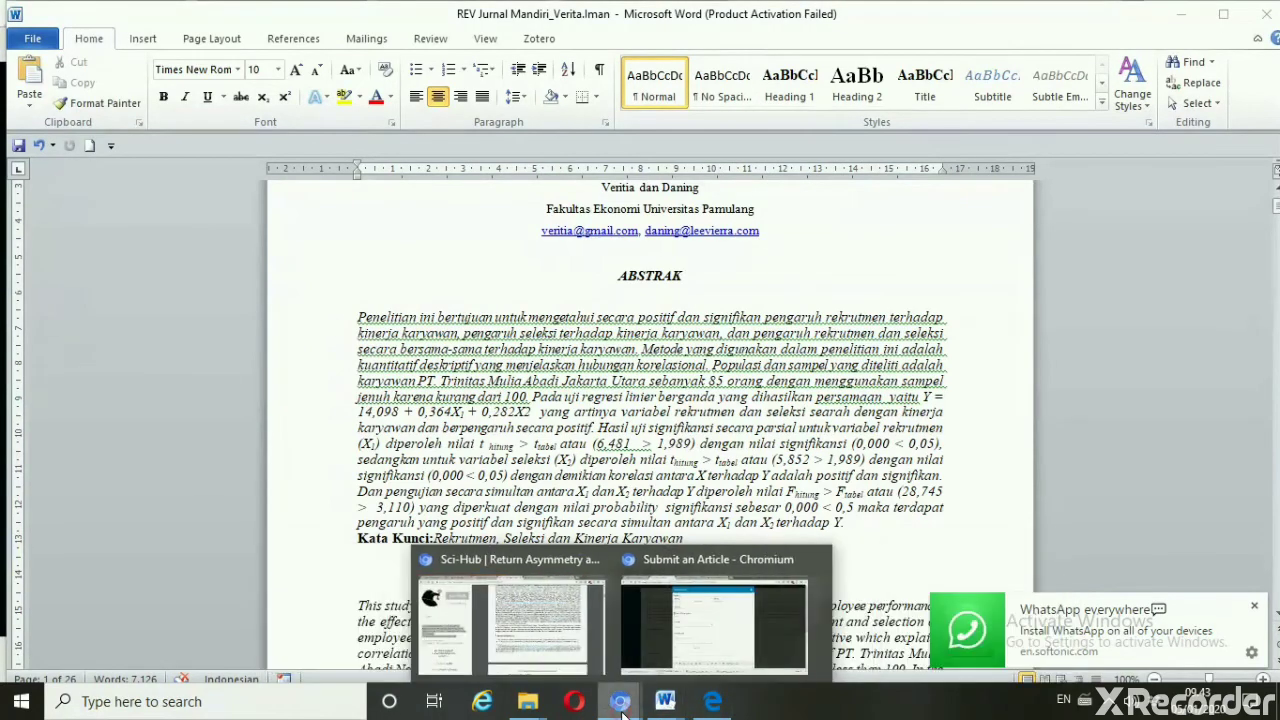
click(706, 655)
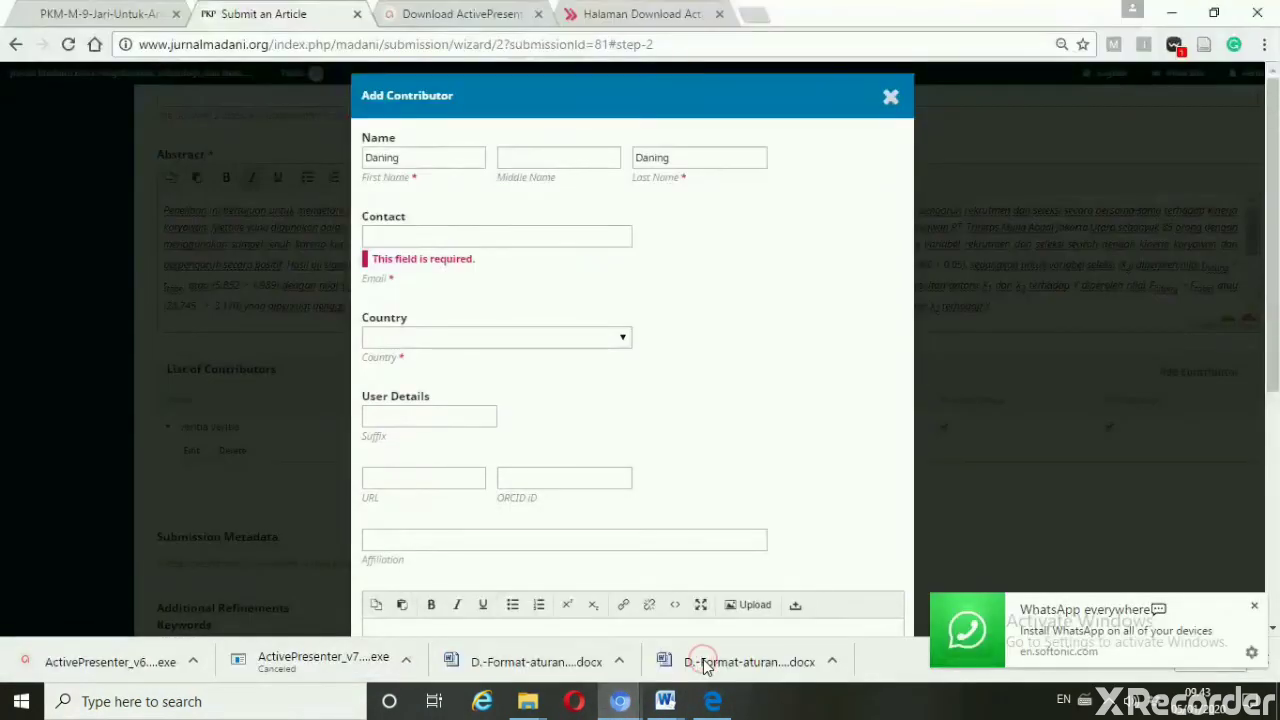
click(530, 232)
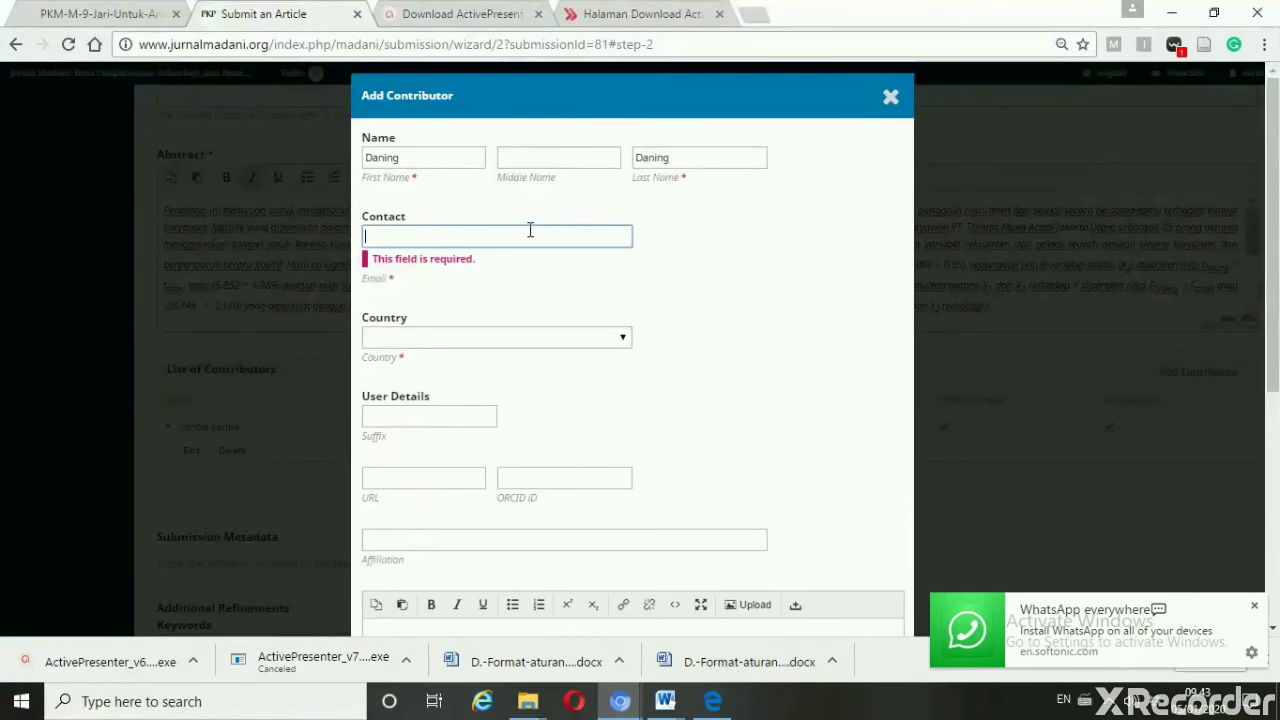
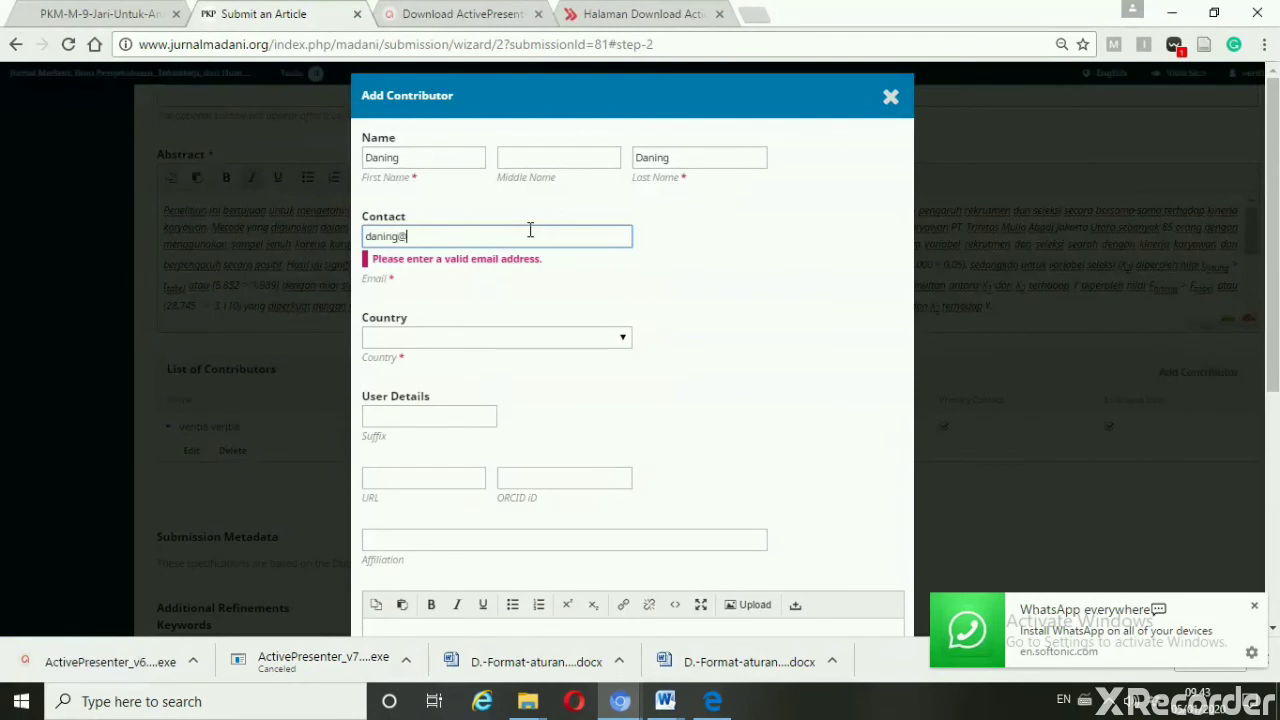
click(665, 701)
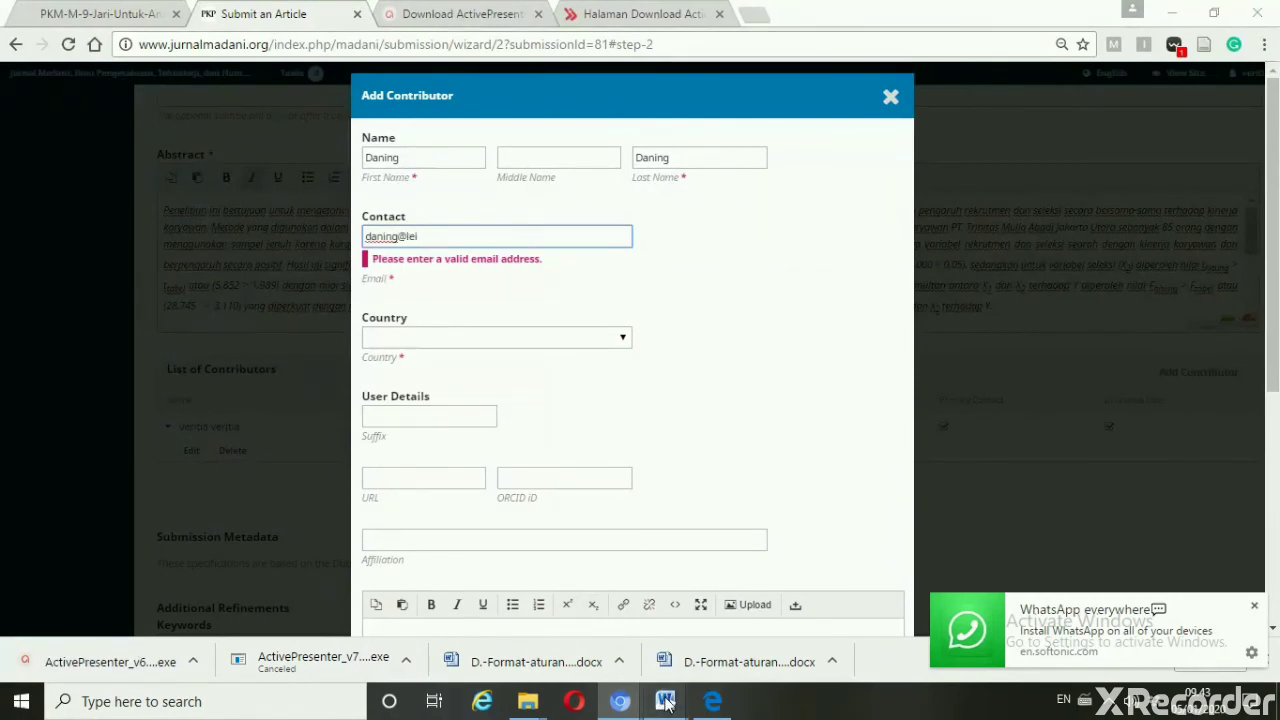
click(768, 652)
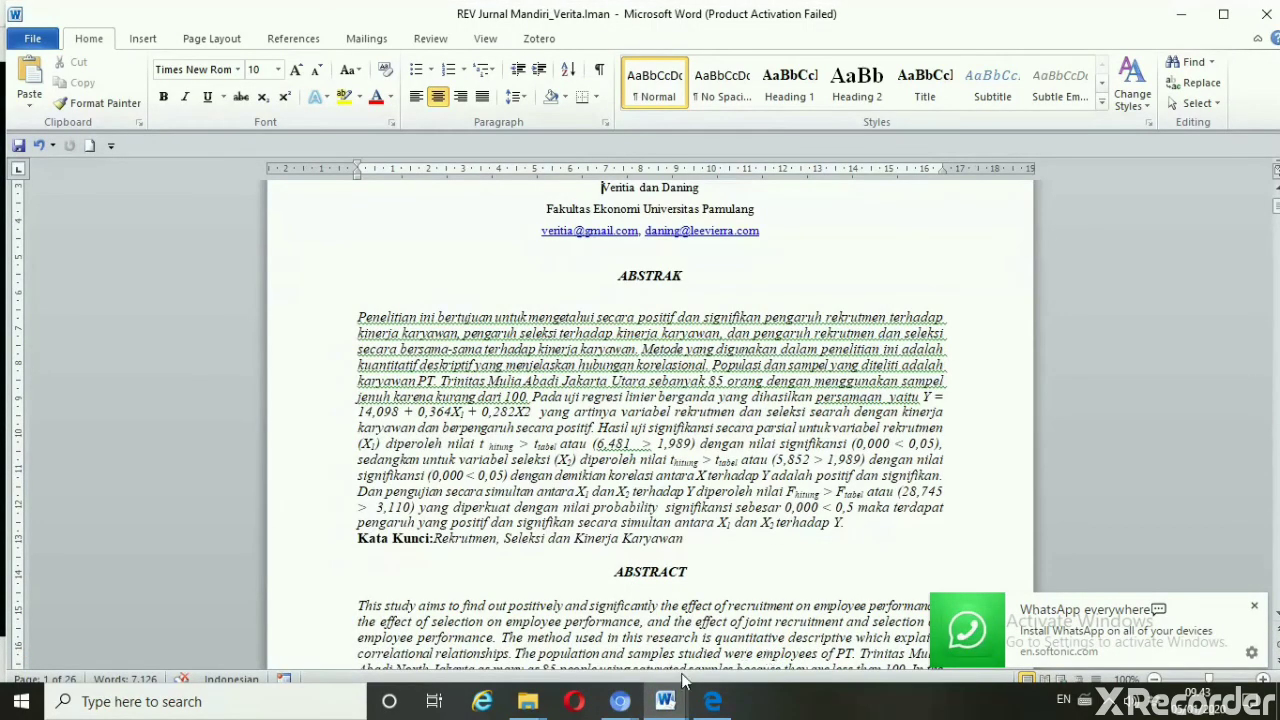
mouse_move(668, 706)
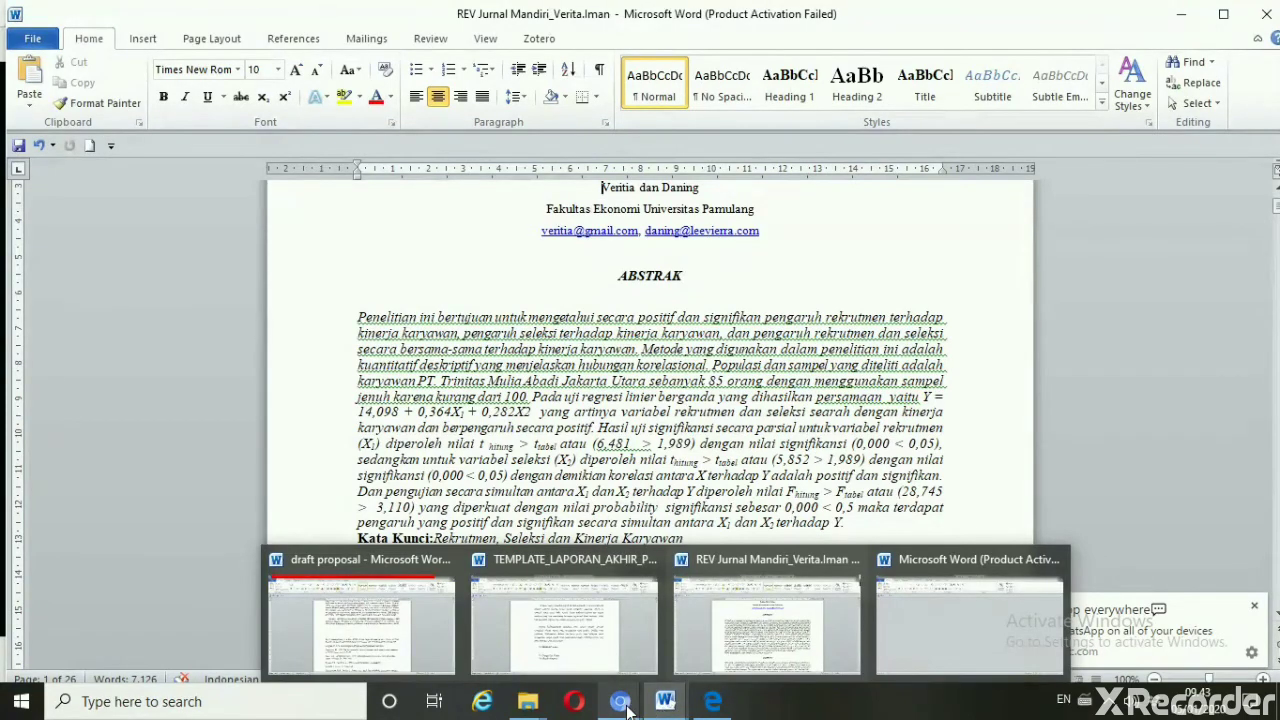
mouse_move(626, 708)
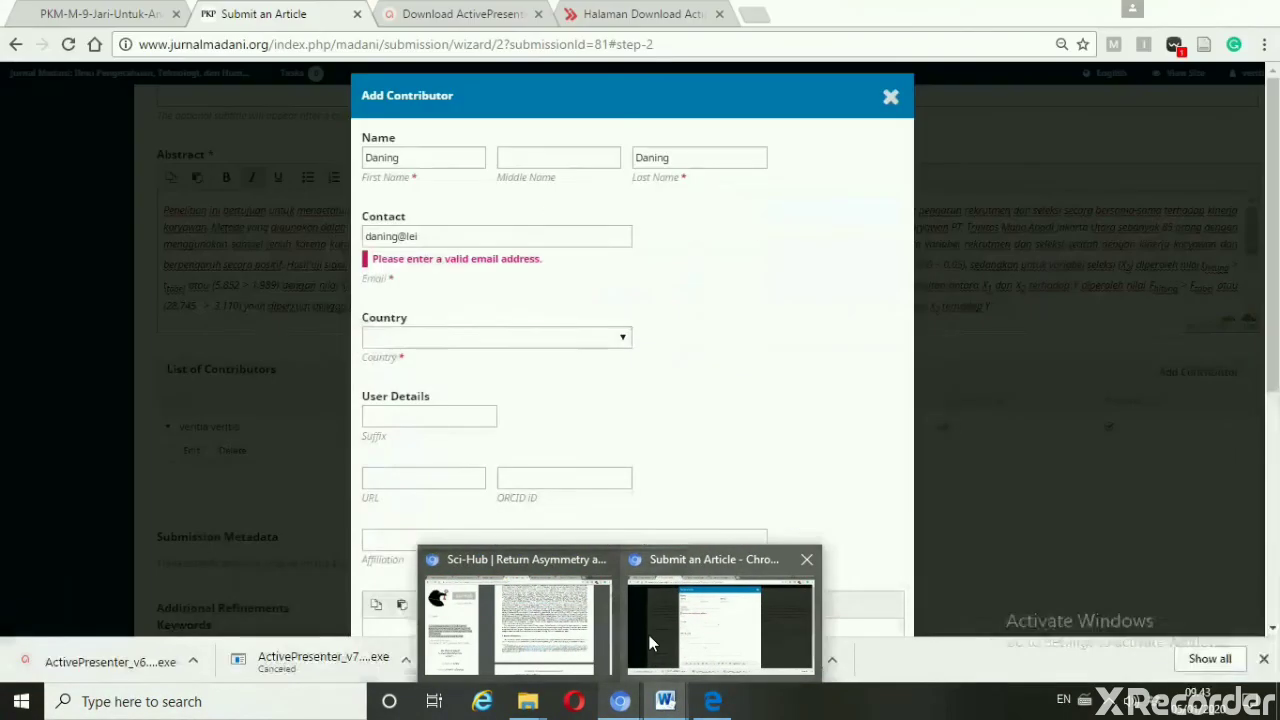
click(649, 635)
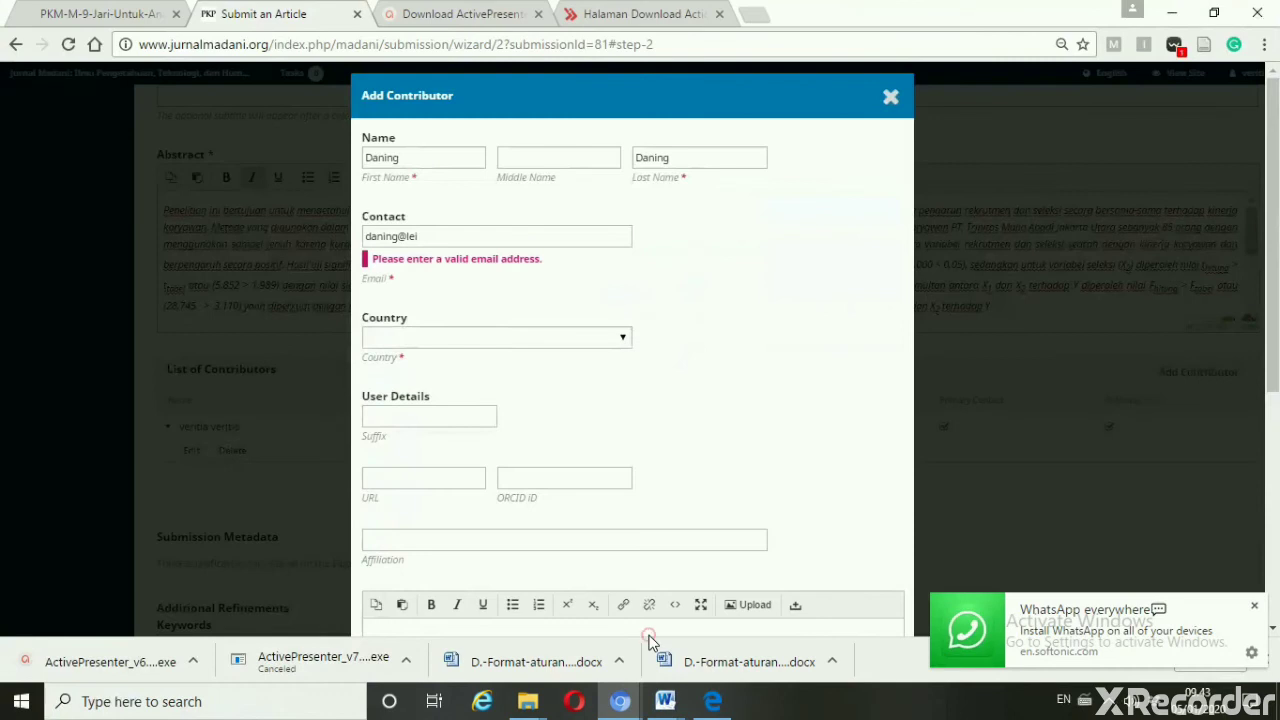
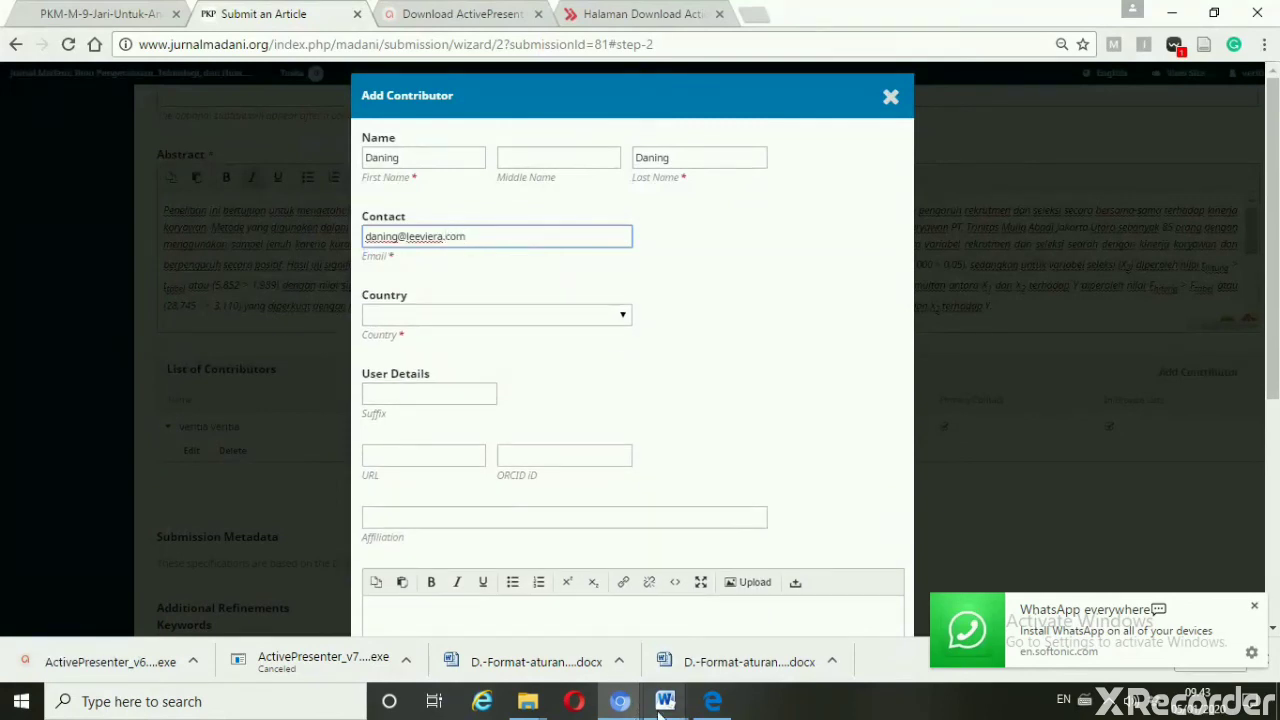
Recheck the address in Word and insert the missing 'r' to correct the e-mail
mouse_move(690, 707)
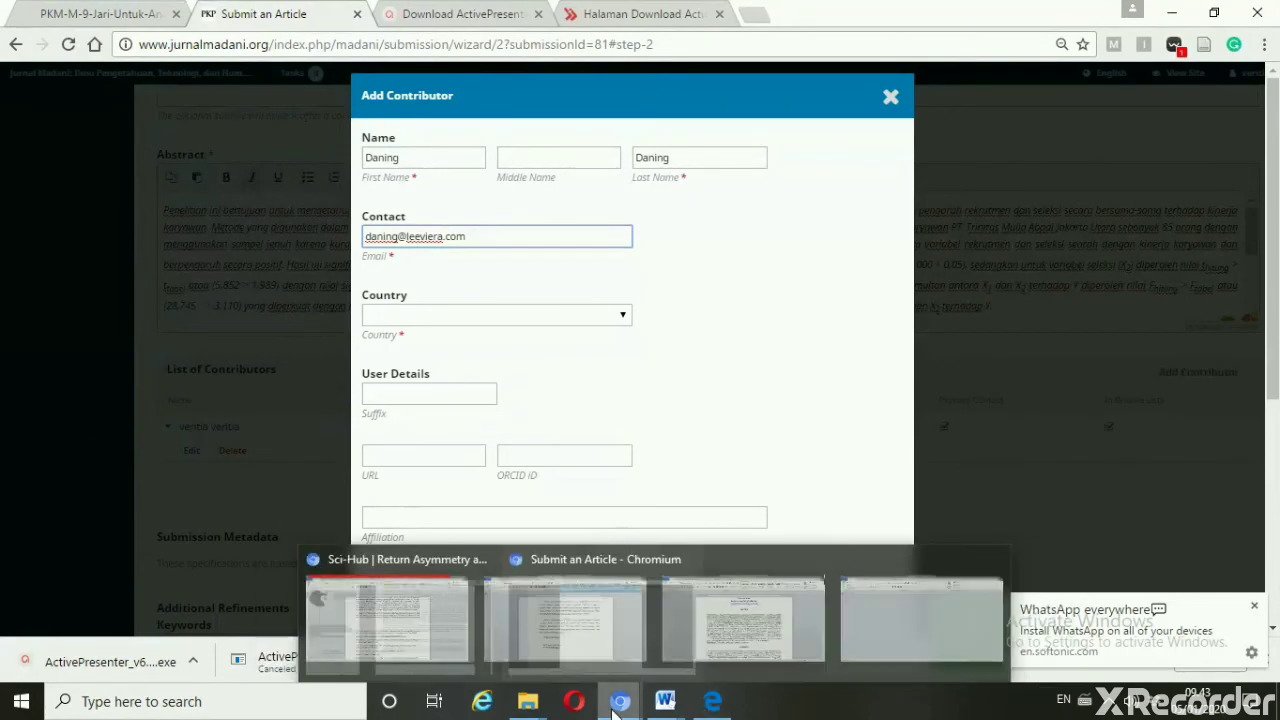
click(750, 640)
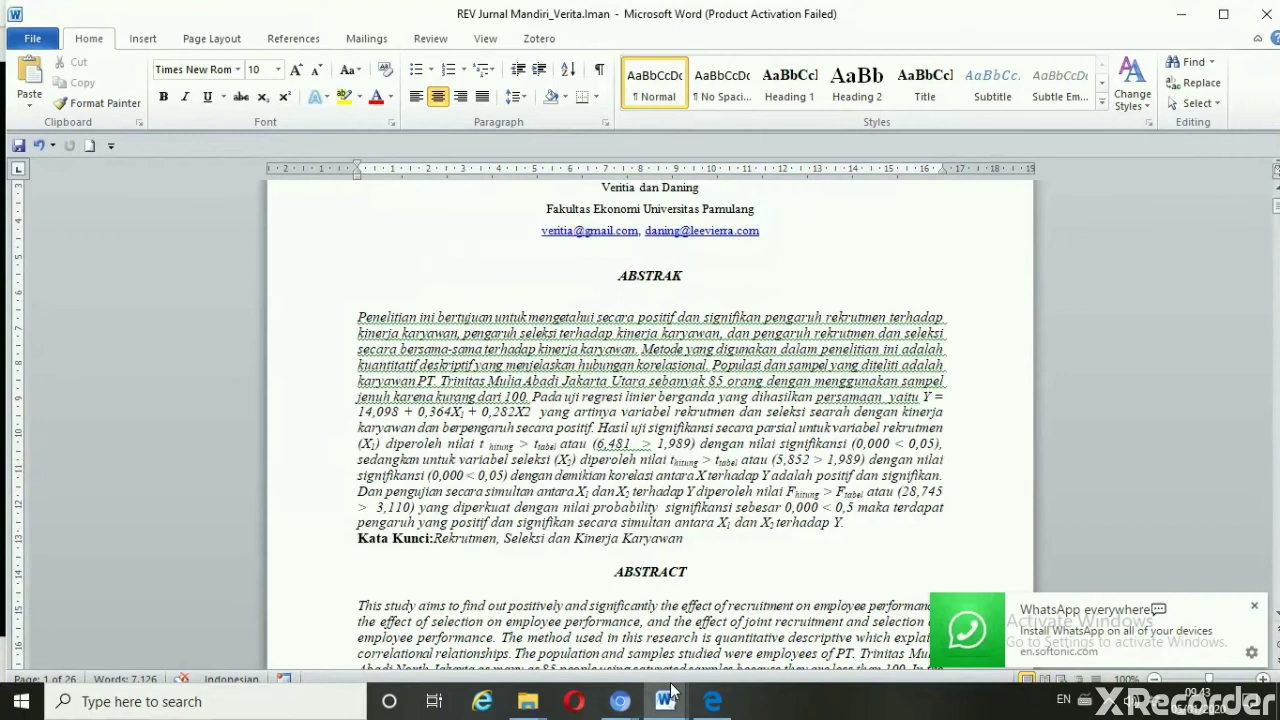
mouse_move(627, 705)
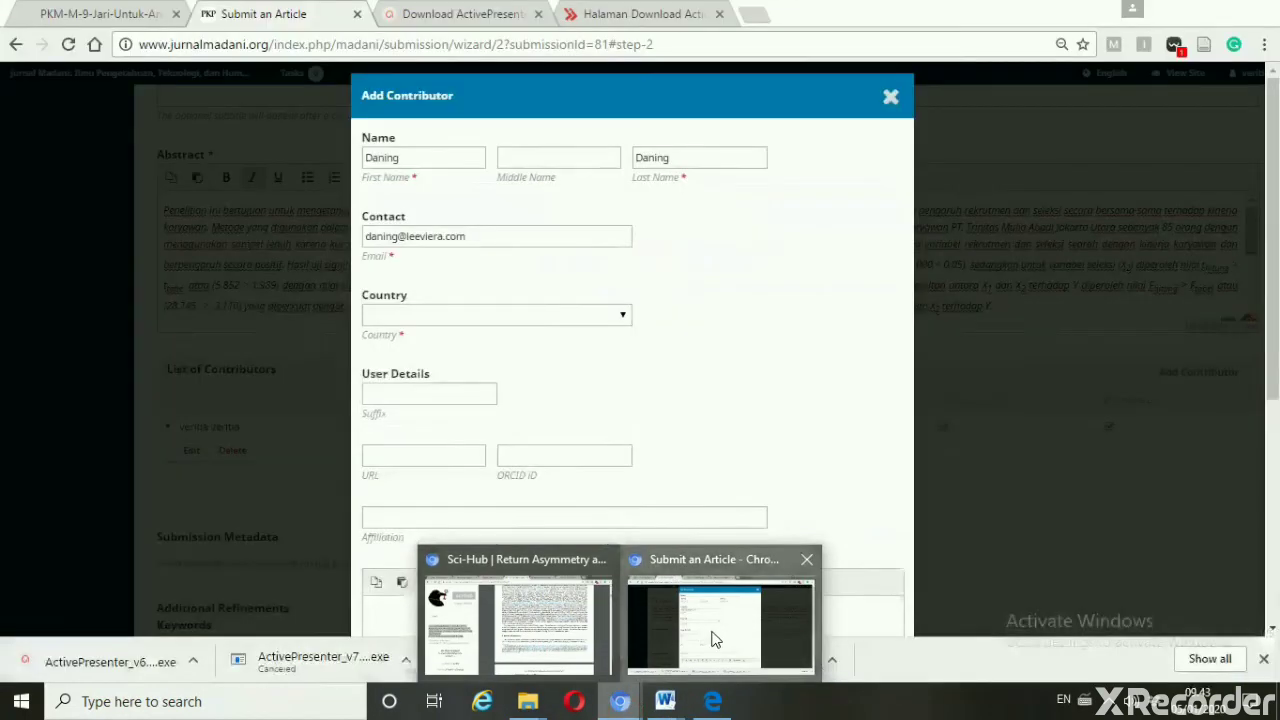
click(711, 632)
click(437, 236)
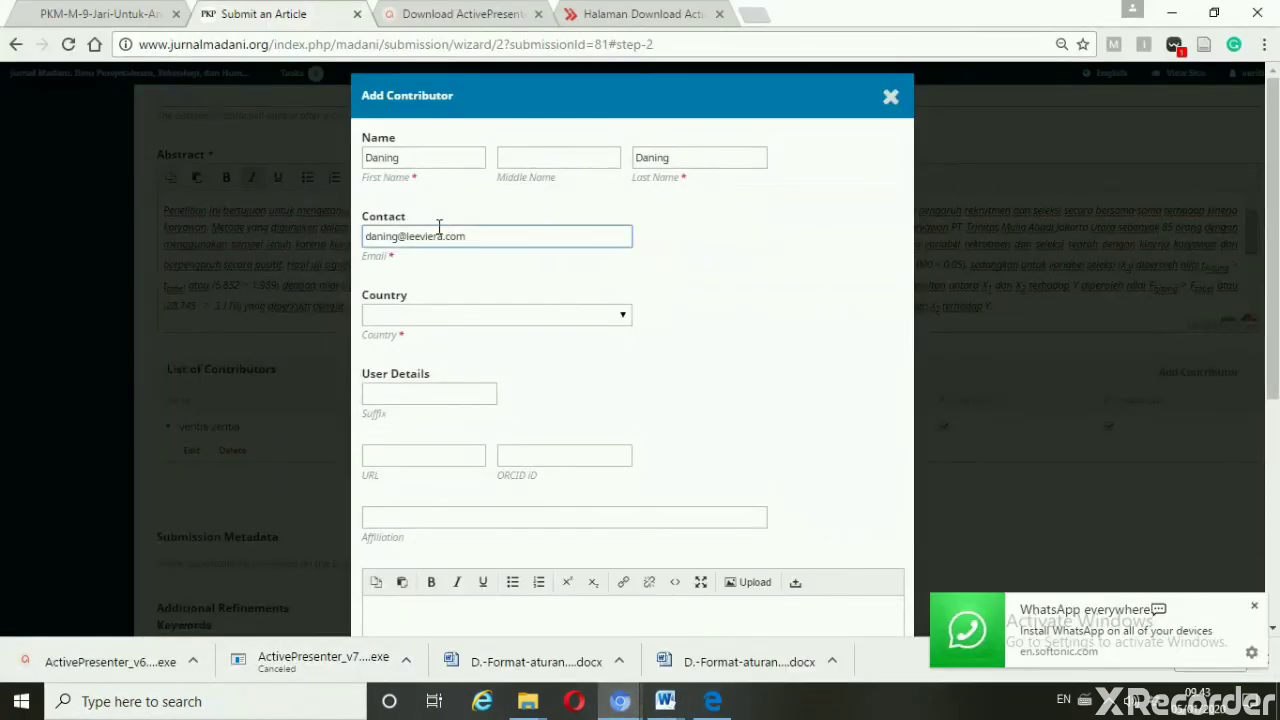
text(r)
key(Tab)
Set the contributor's country to Indonesia and affiliation to Universitas Pamulang
click(622, 316)
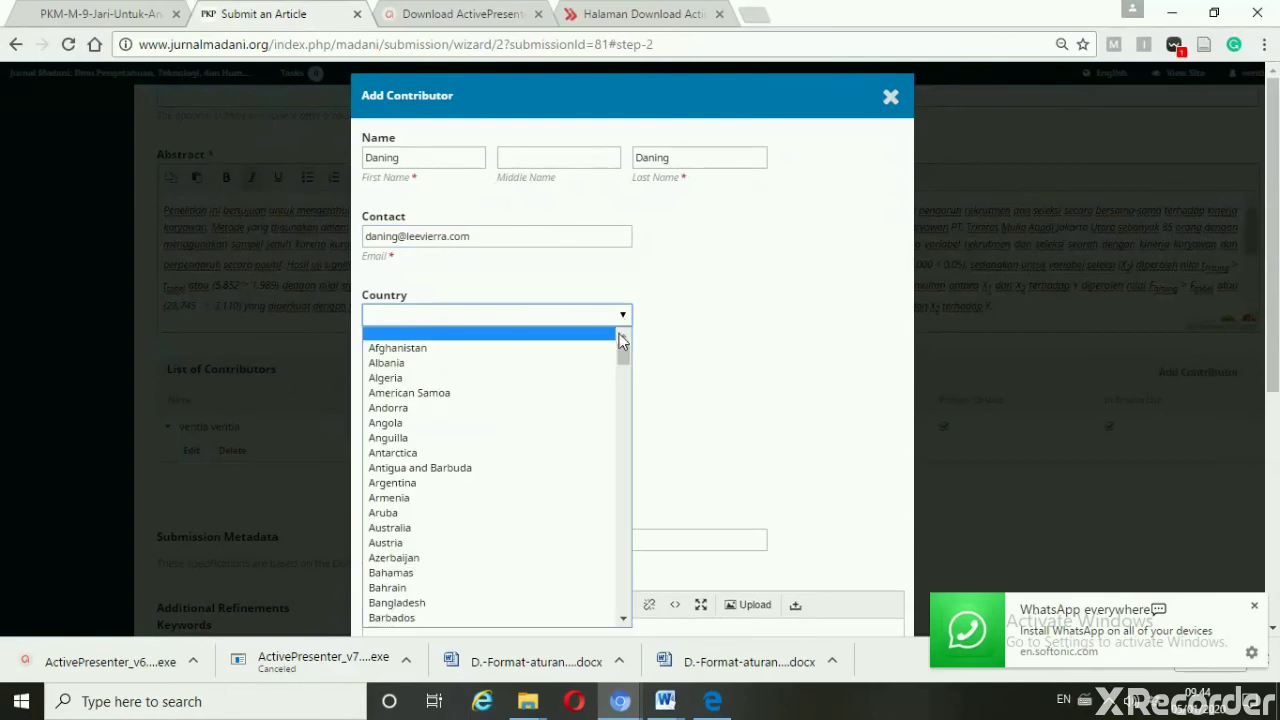
drag(628, 349, 634, 462)
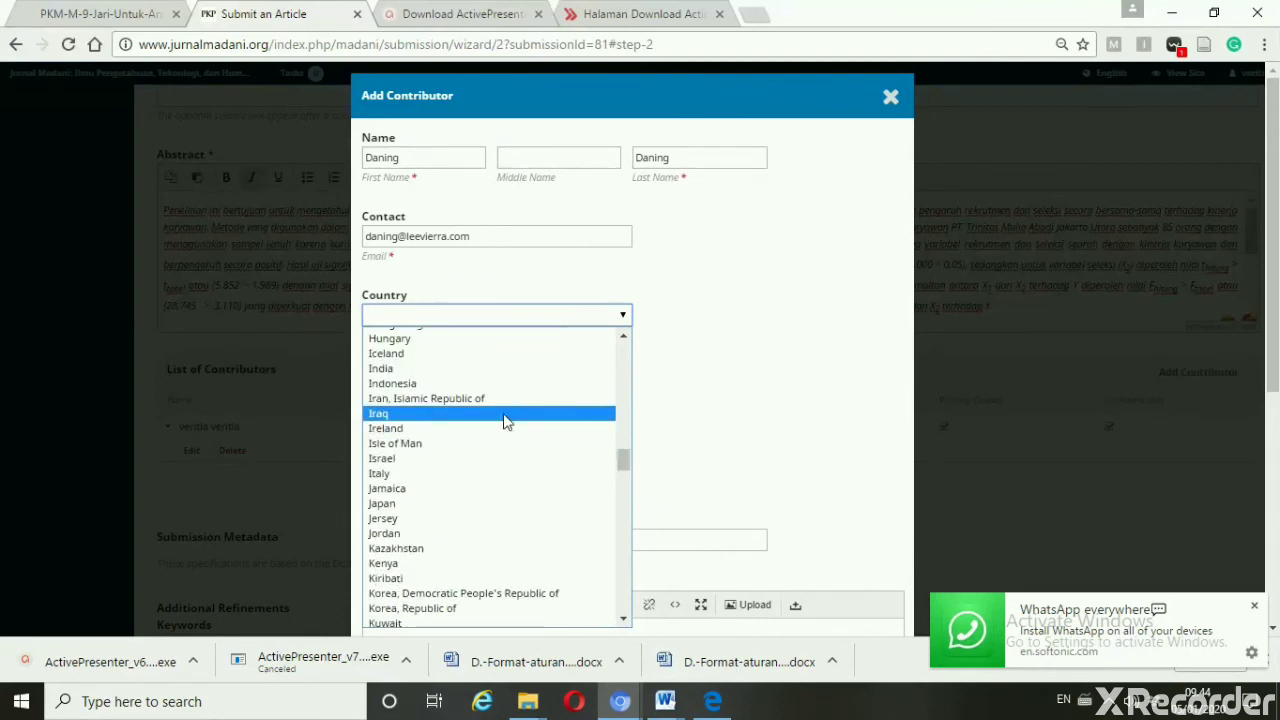
click(500, 383)
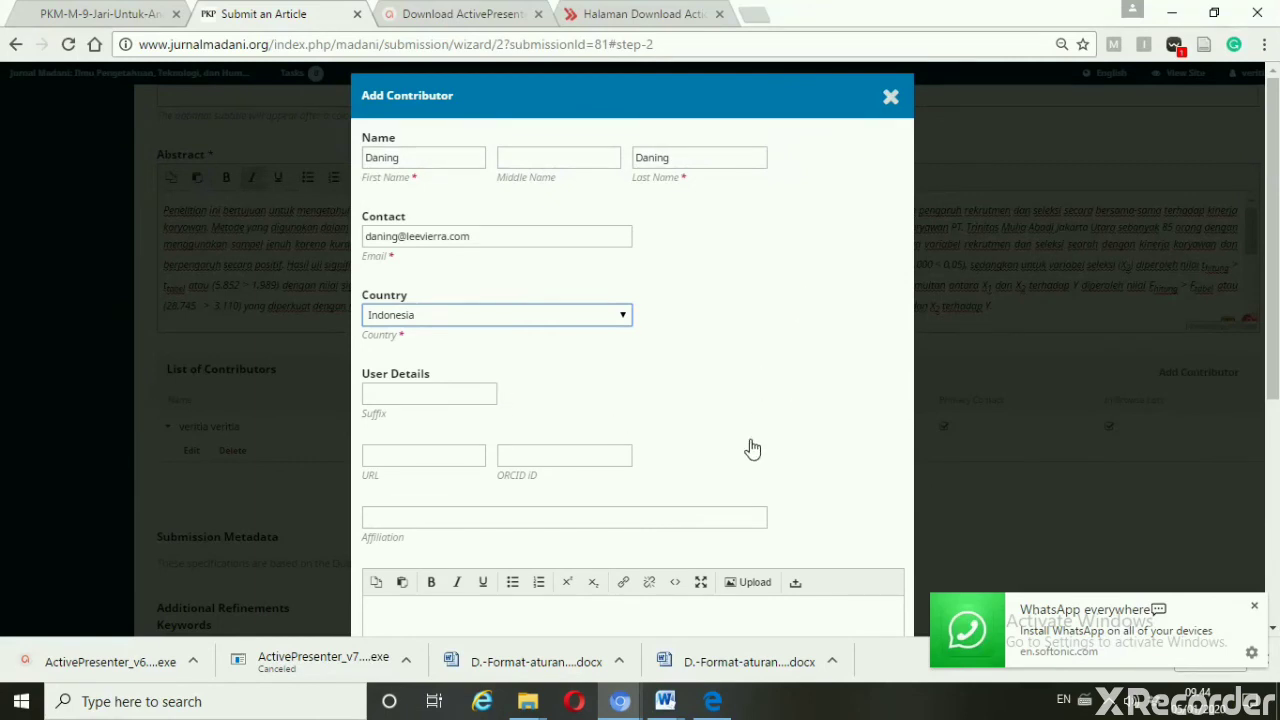
click(646, 517)
text(Universitas Pamulang)
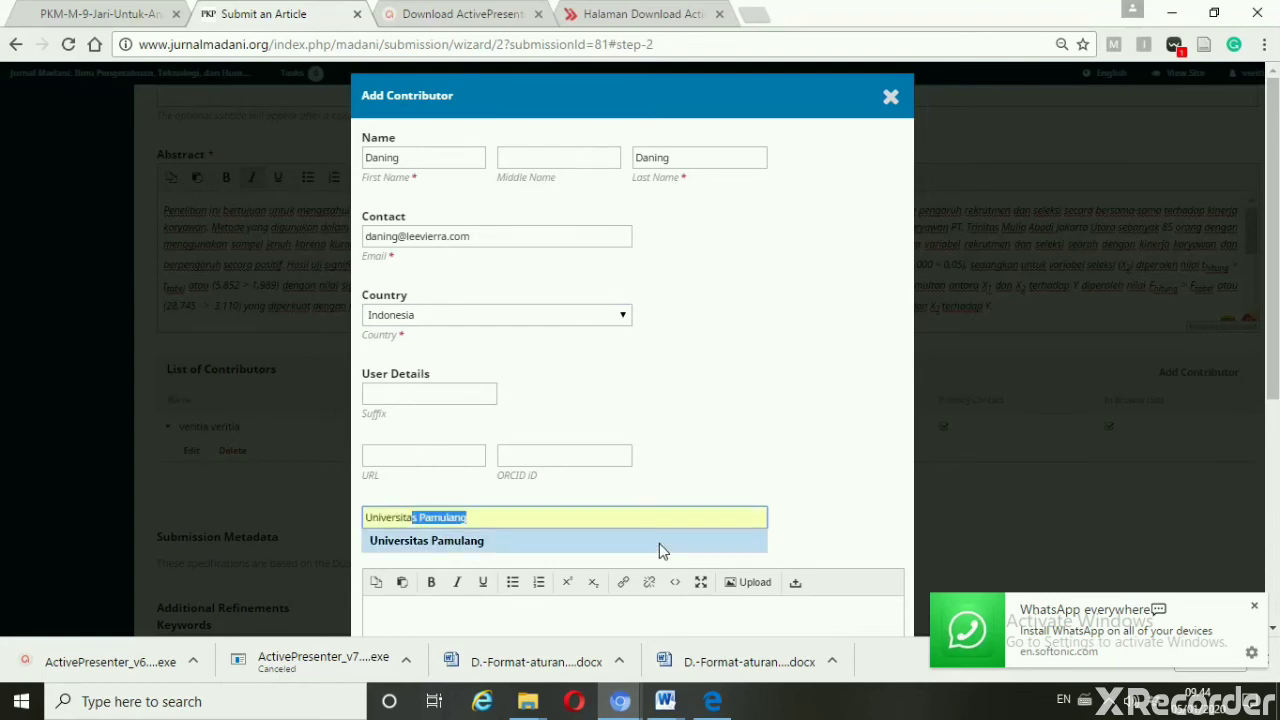
click(659, 543)
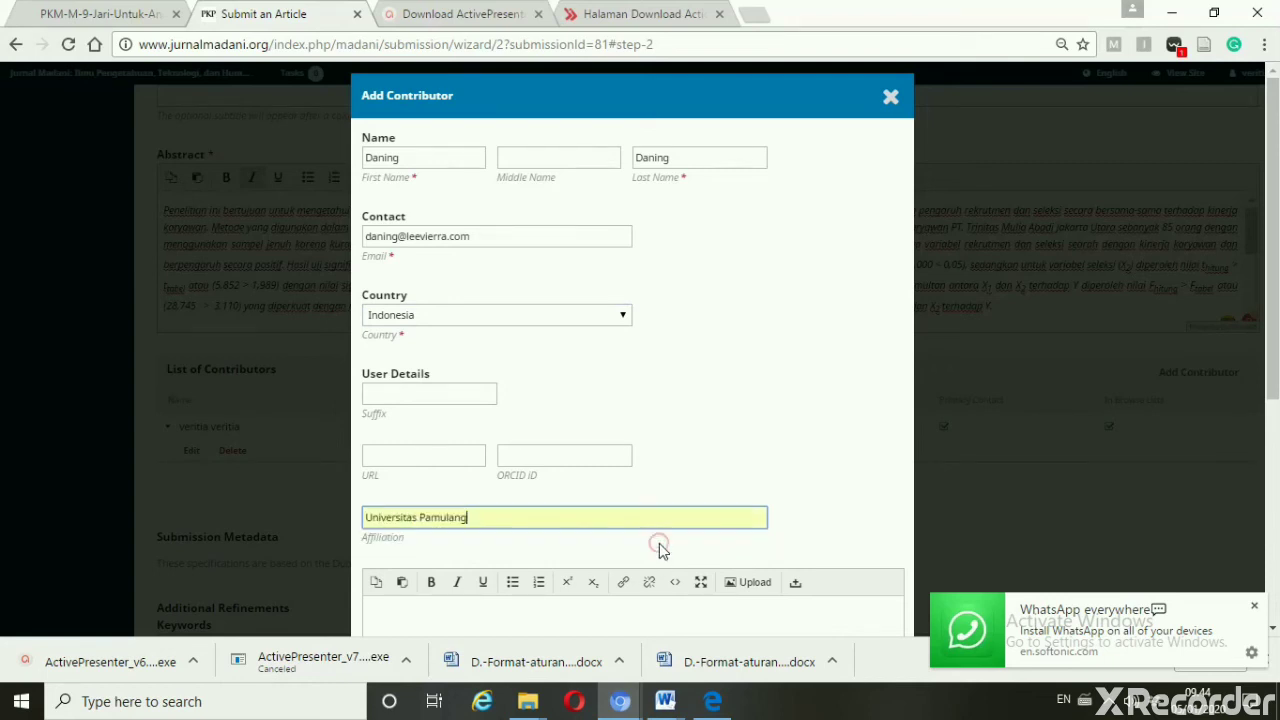
drag(1276, 268, 1276, 423)
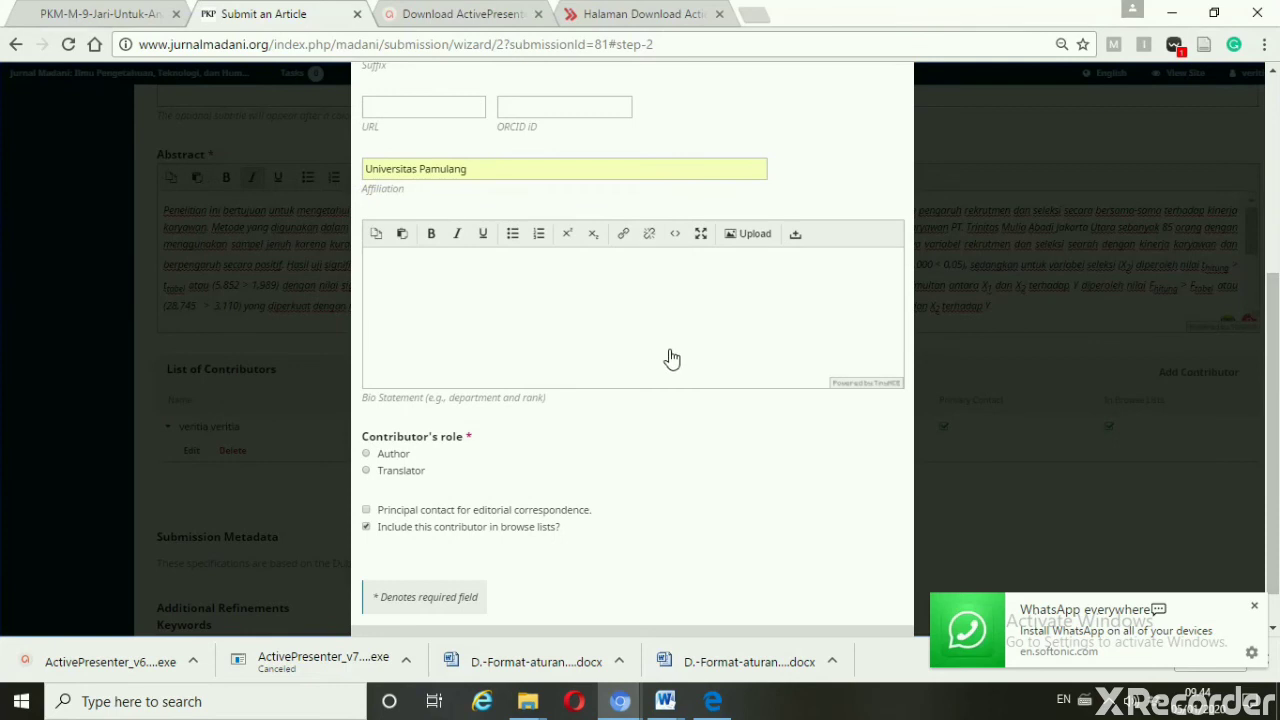
Choose Author as the contributor's role and save the contributor
click(367, 455)
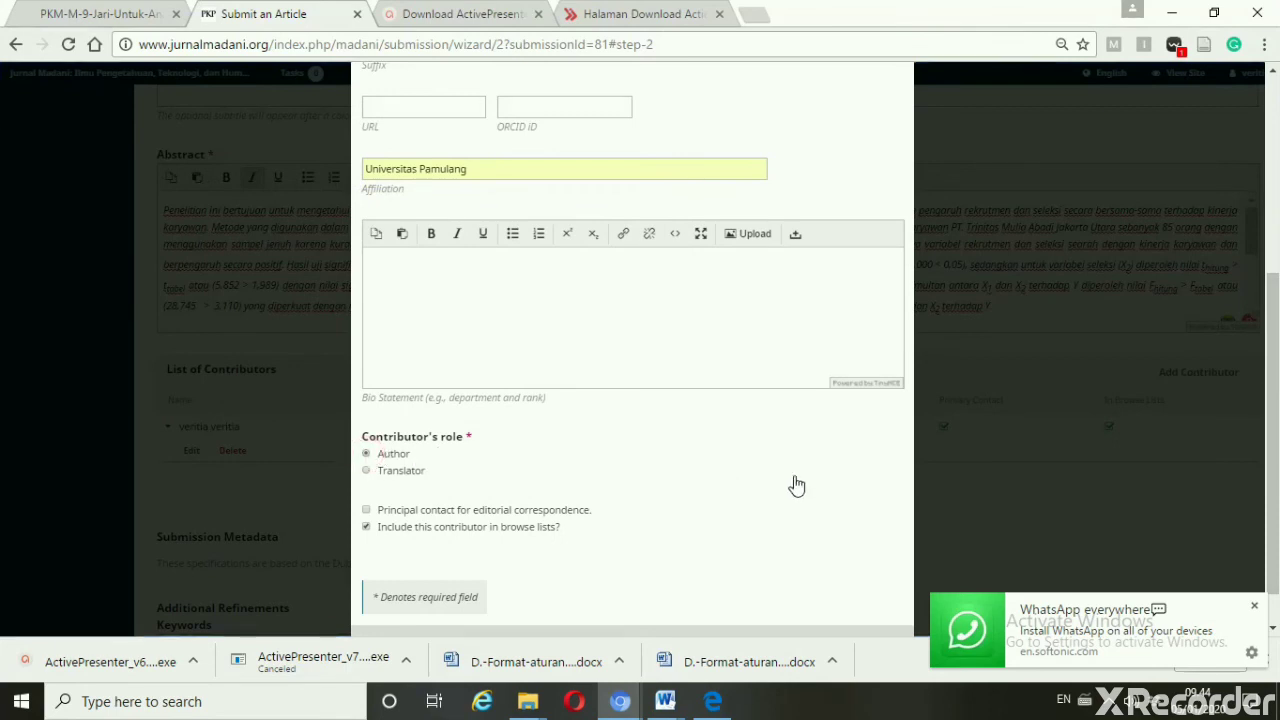
drag(1276, 335, 1276, 361)
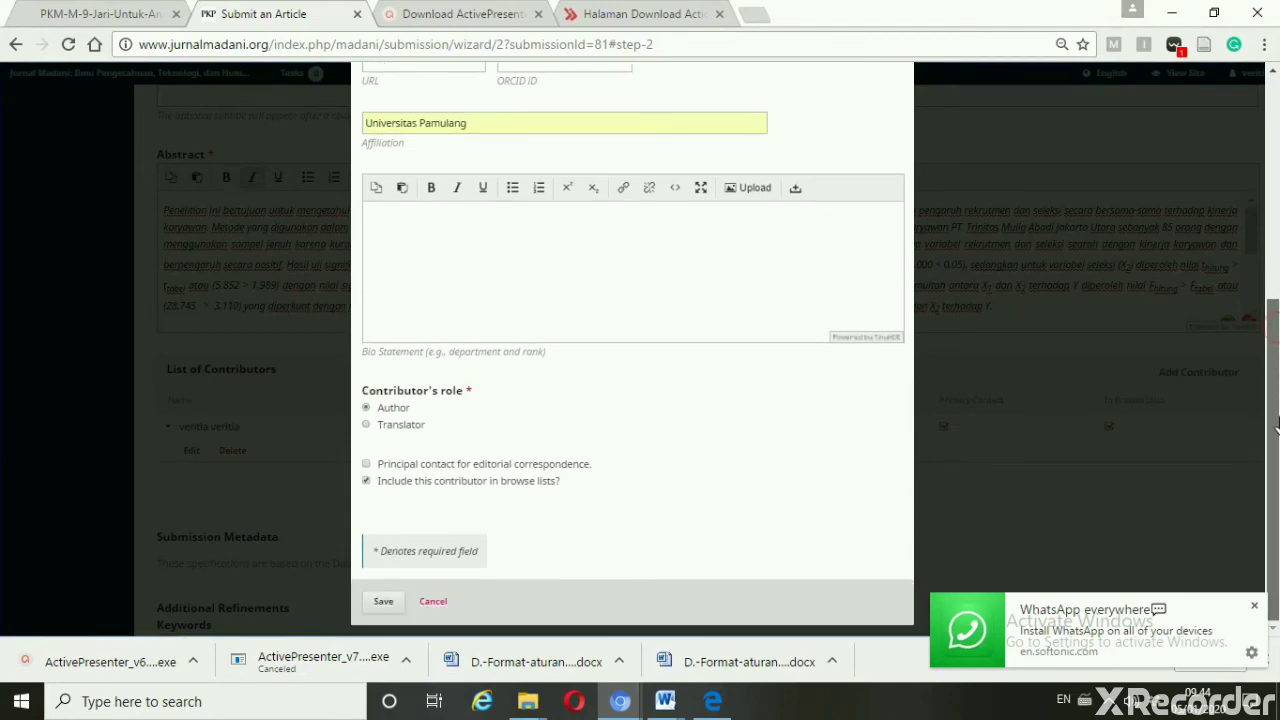
click(377, 603)
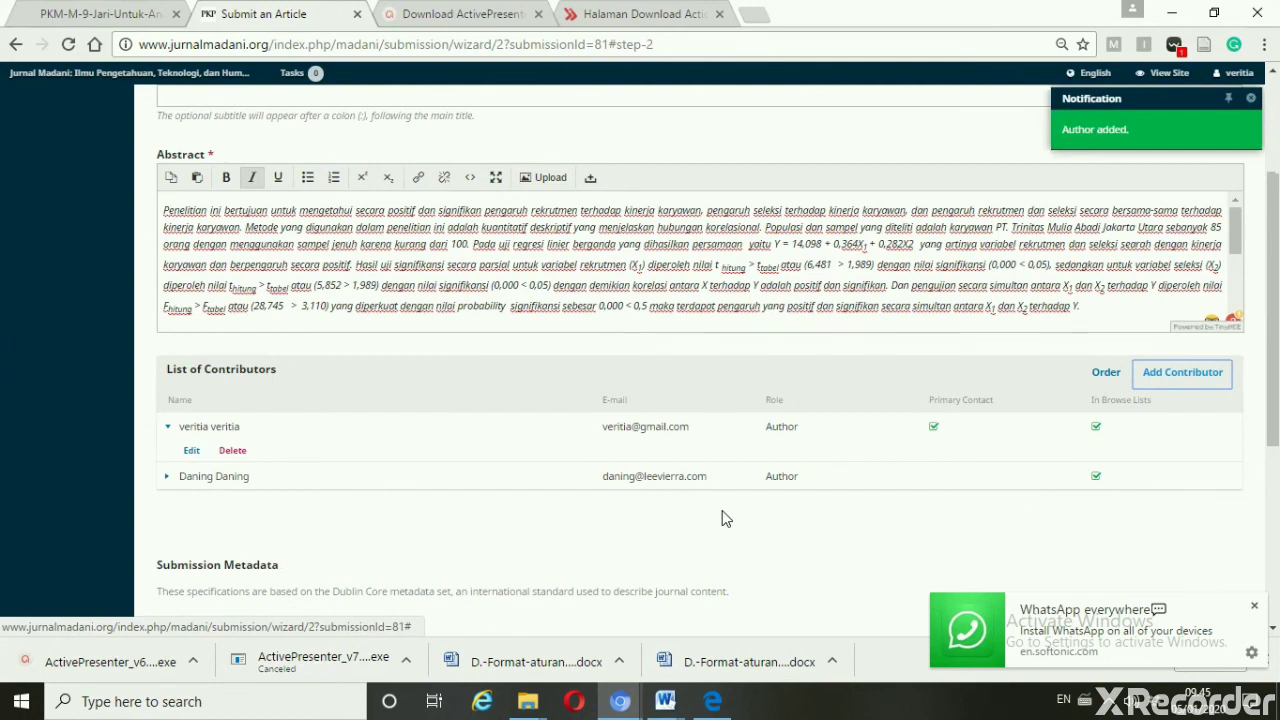
Scroll to the Keywords field and look up the keywords in the Word manuscript
scroll(1276, 380, down, 2)
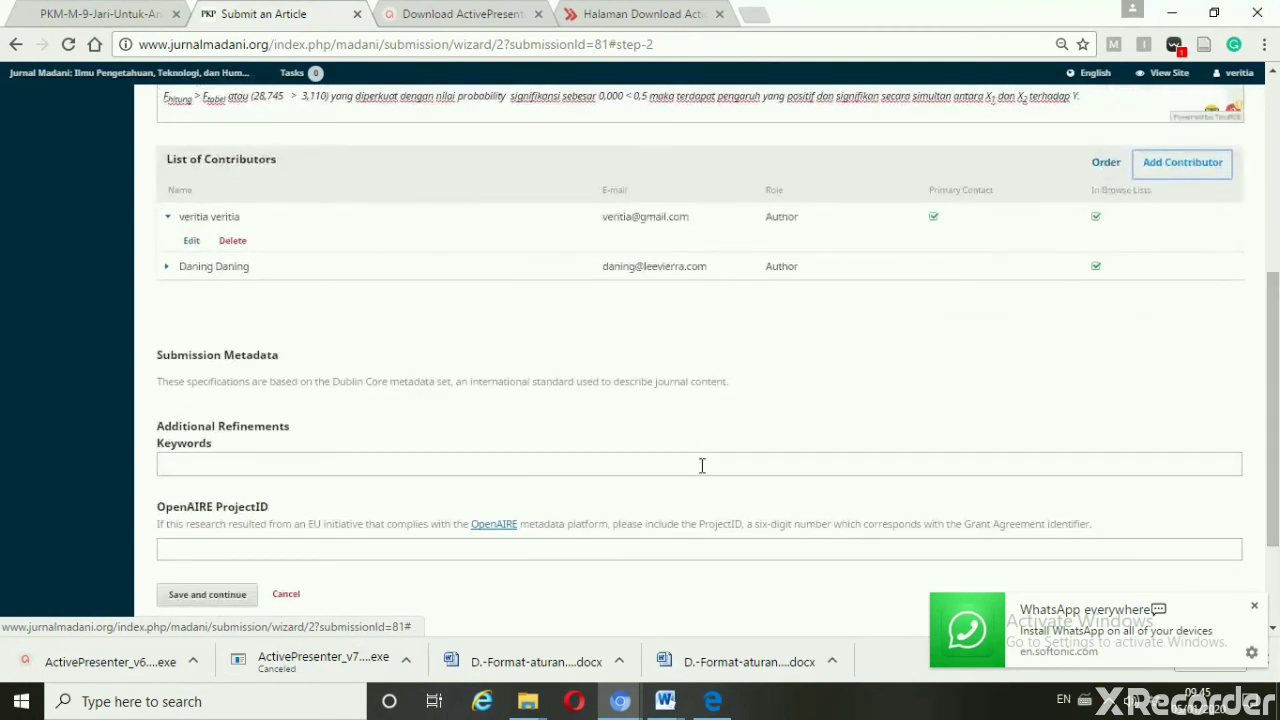
click(702, 465)
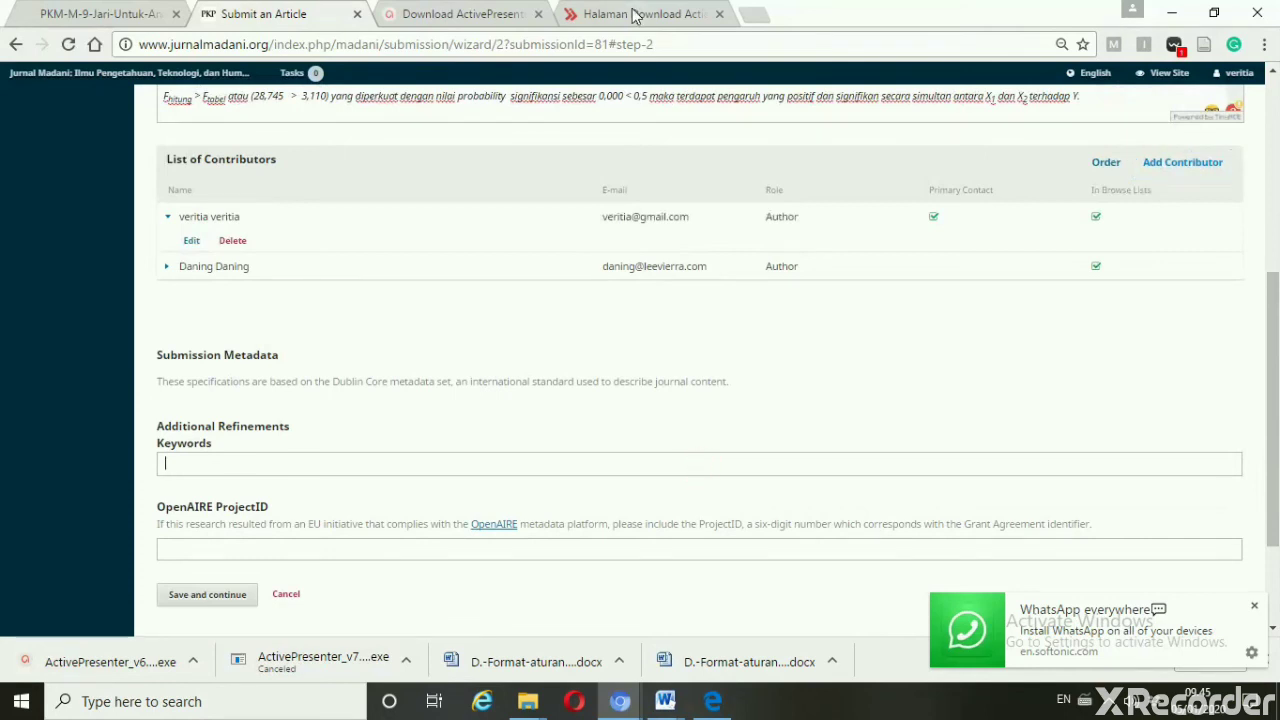
click(662, 708)
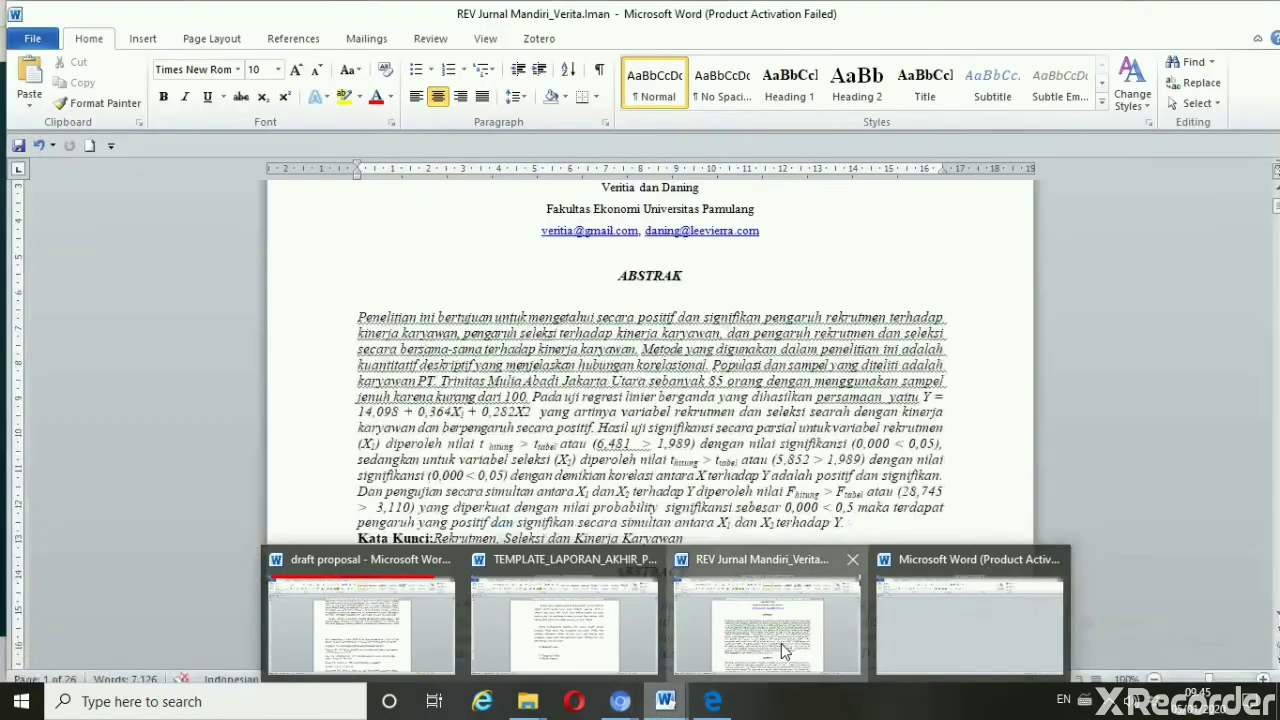
click(778, 652)
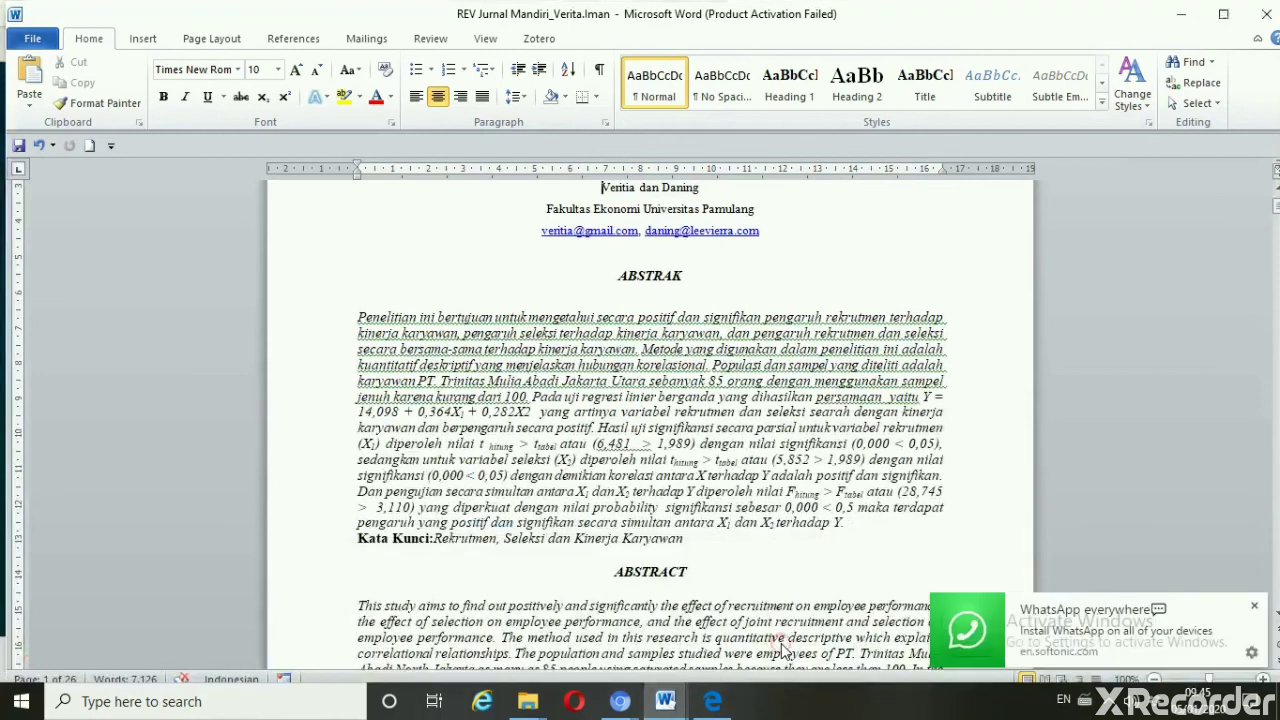
click(668, 708)
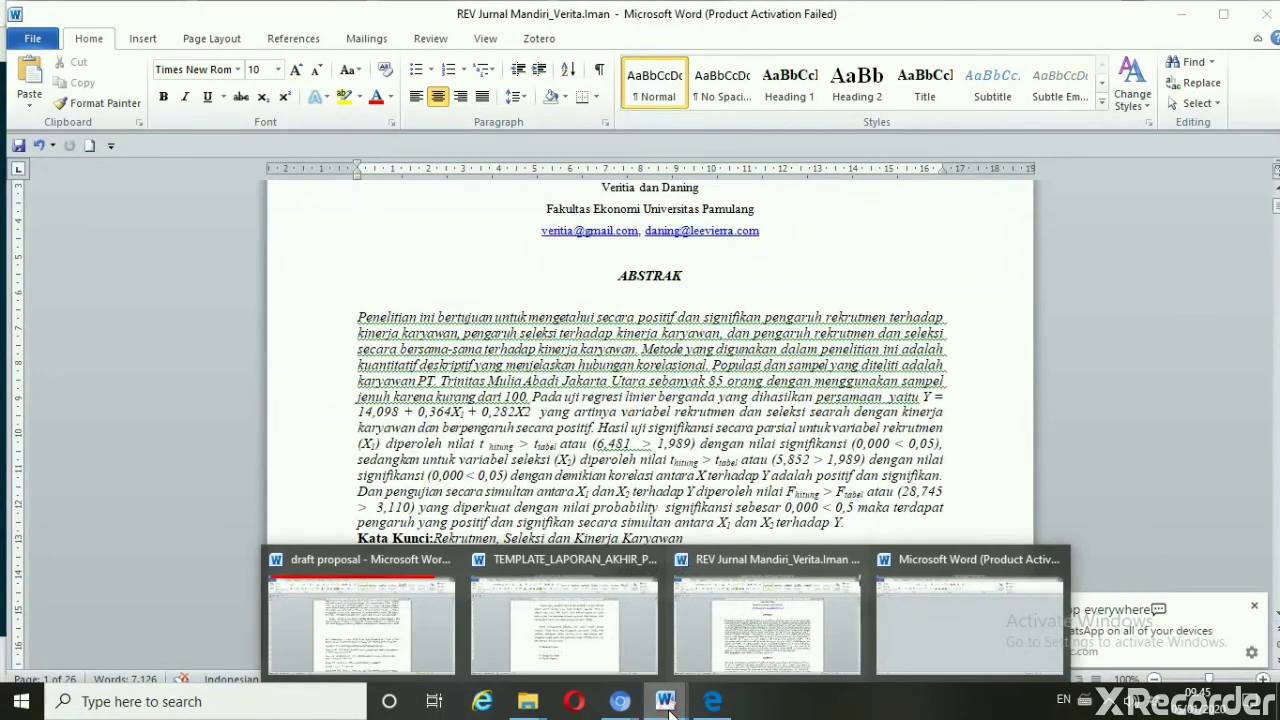
mouse_move(620, 705)
click(686, 648)
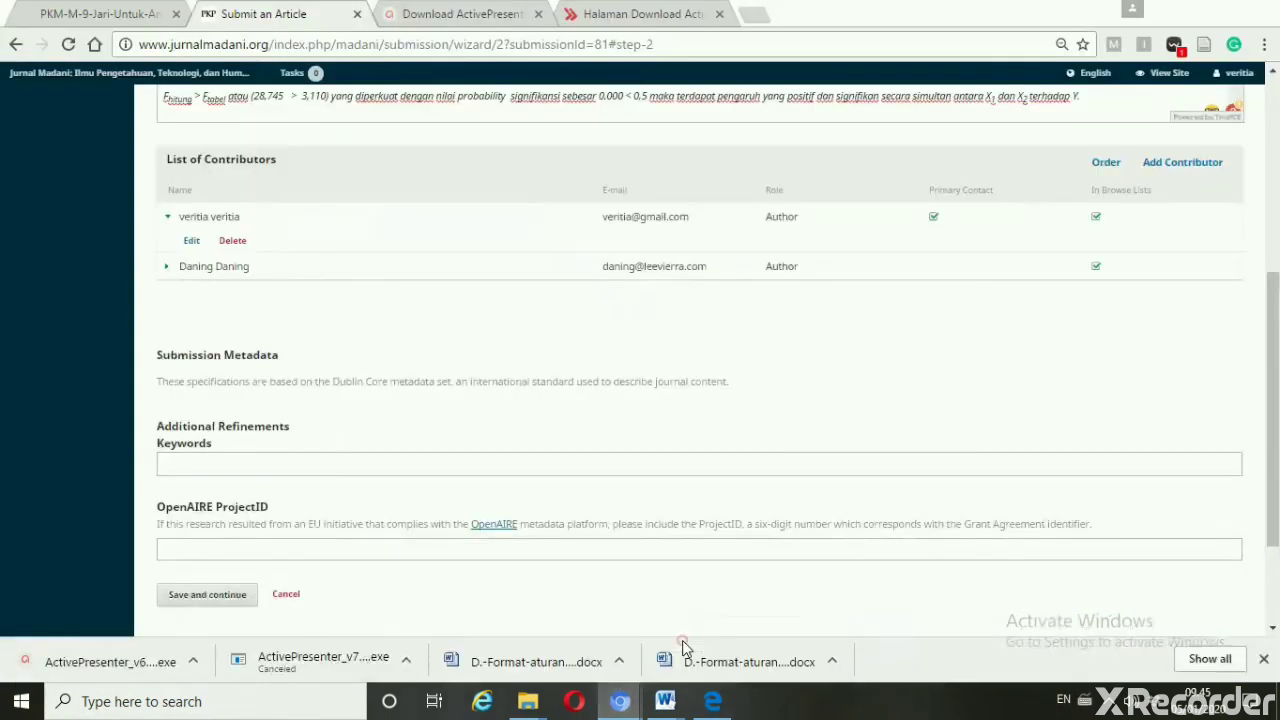
Enter Rekrutmen, Seleksi and Kinerja Karyawan as separate tags in the Keywords field
click(572, 465)
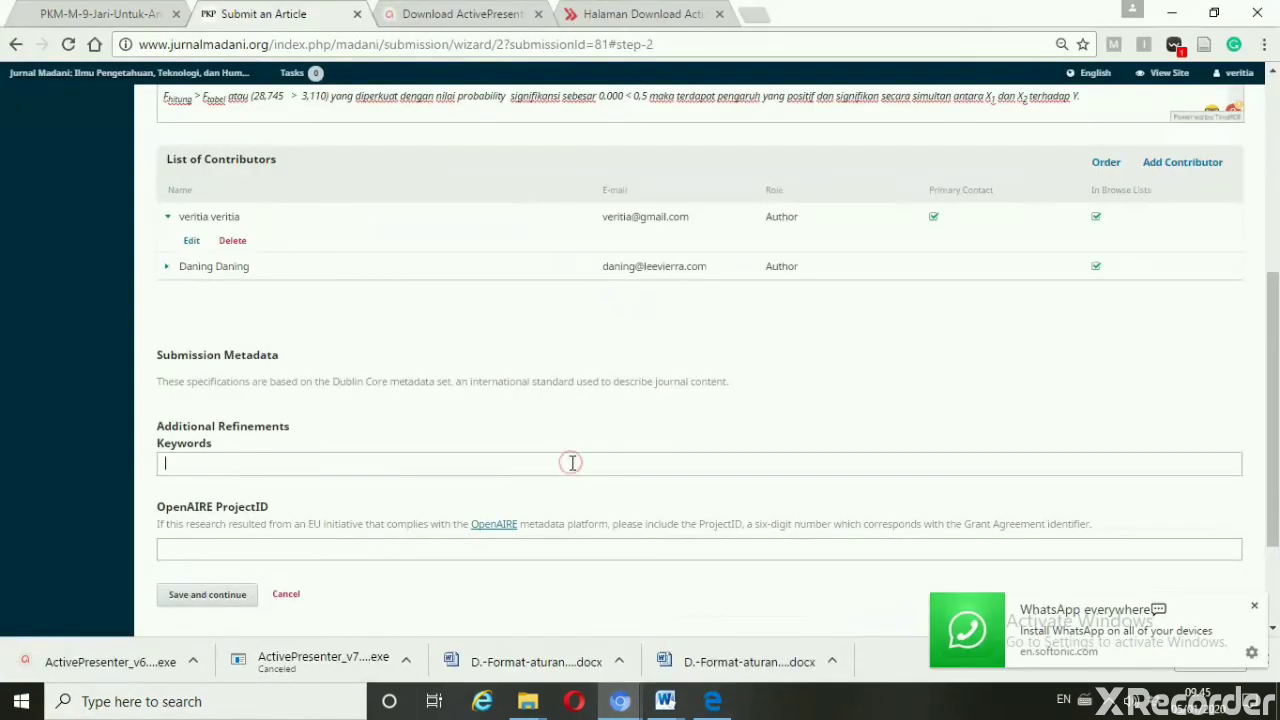
text(Rekrutmen)
key(Return)
text(Seleksi)
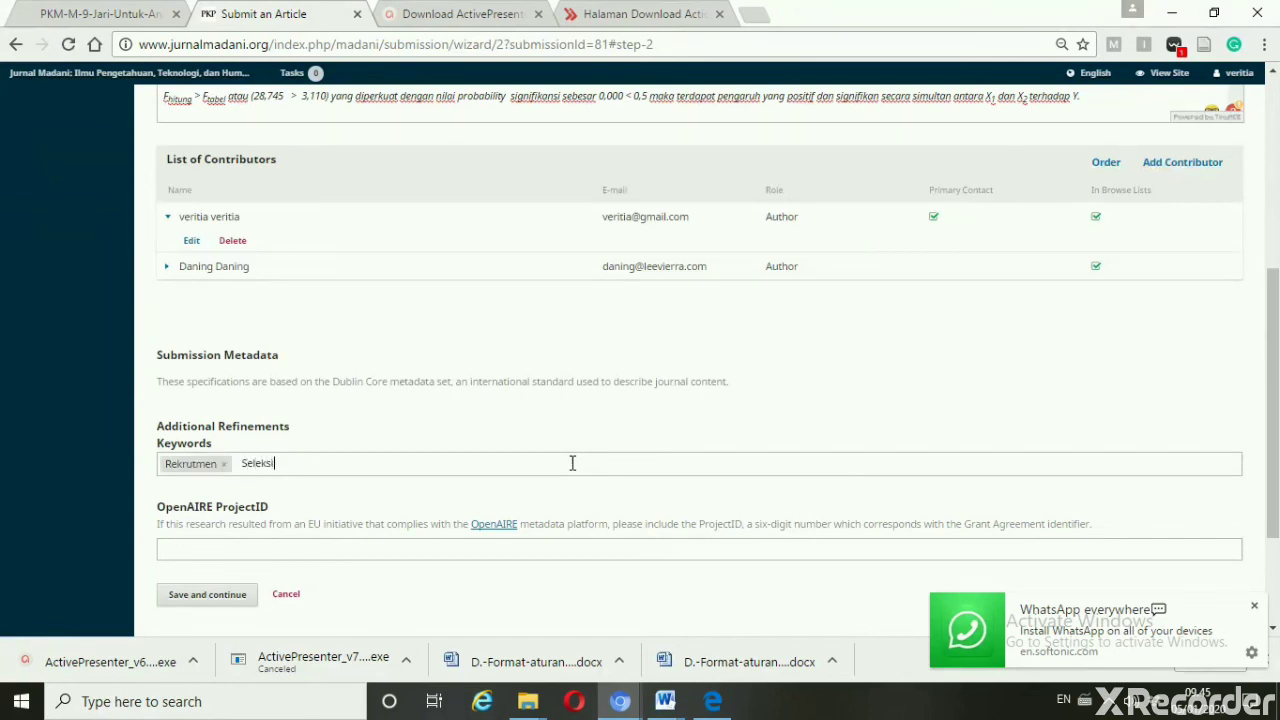
key(Return)
text(K)
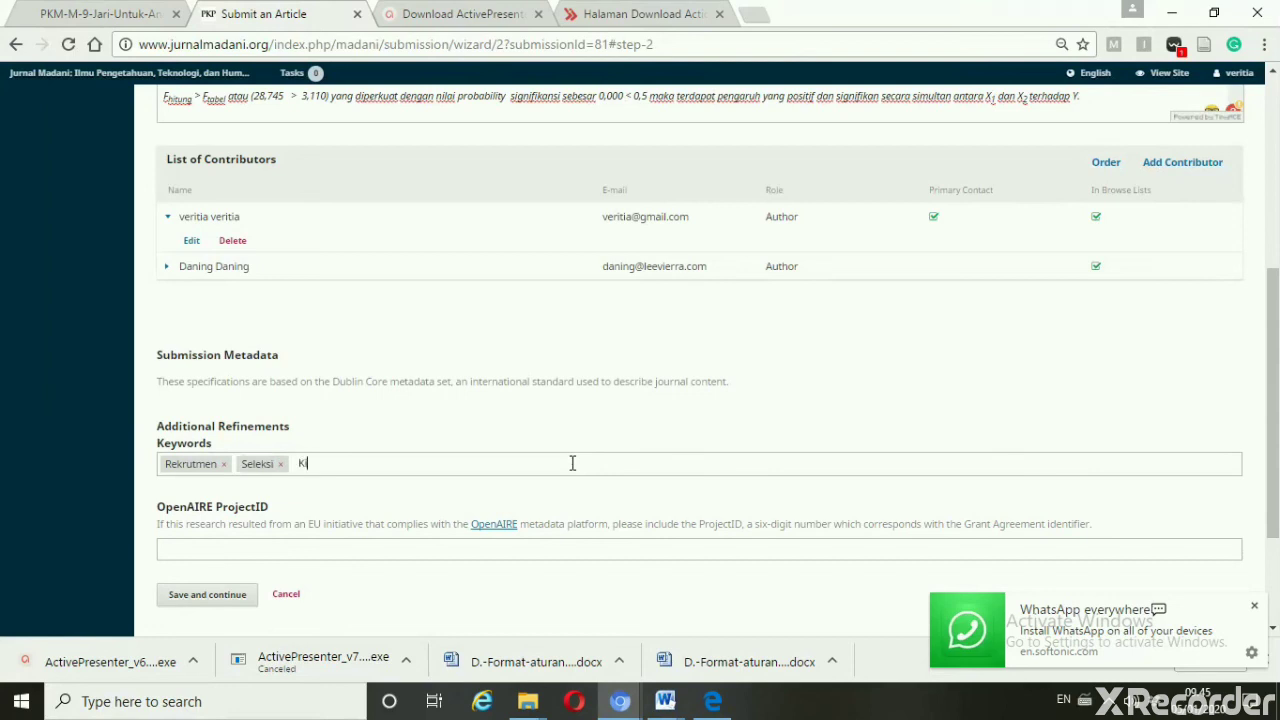
text(inerja Karyawan)
key(Return)
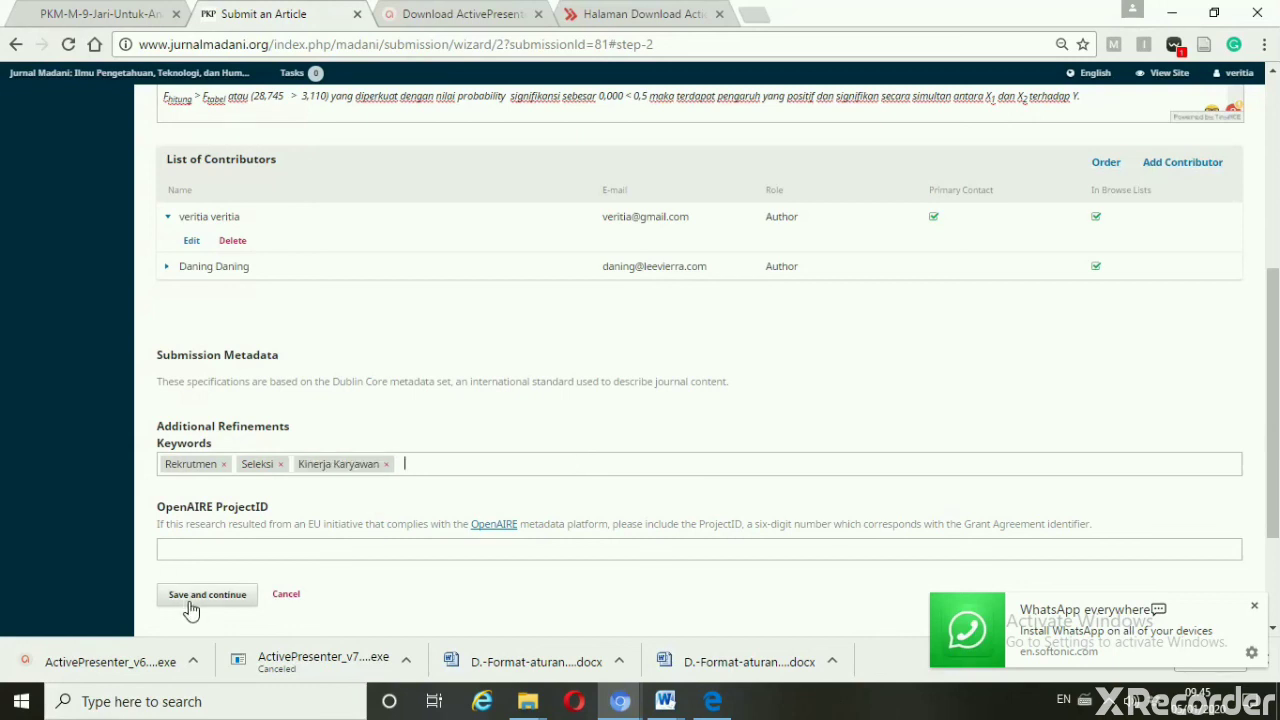
drag(1275, 348, 1275, 163)
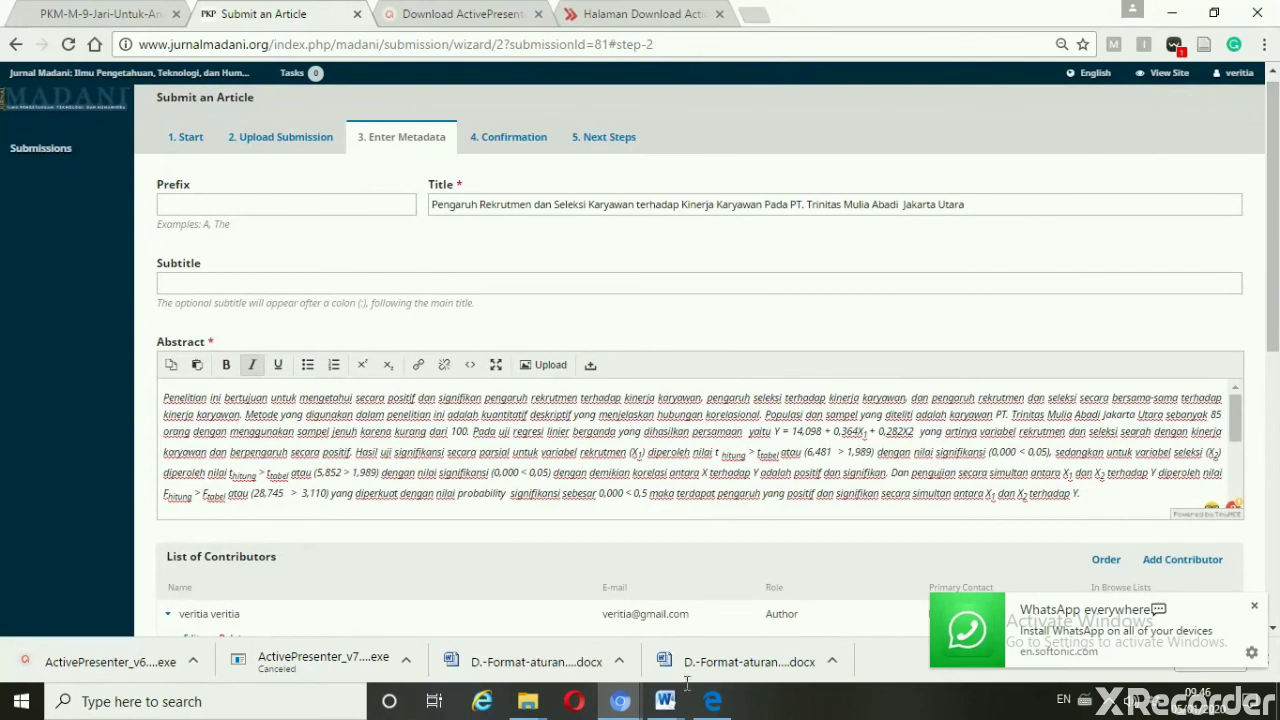
mouse_move(670, 706)
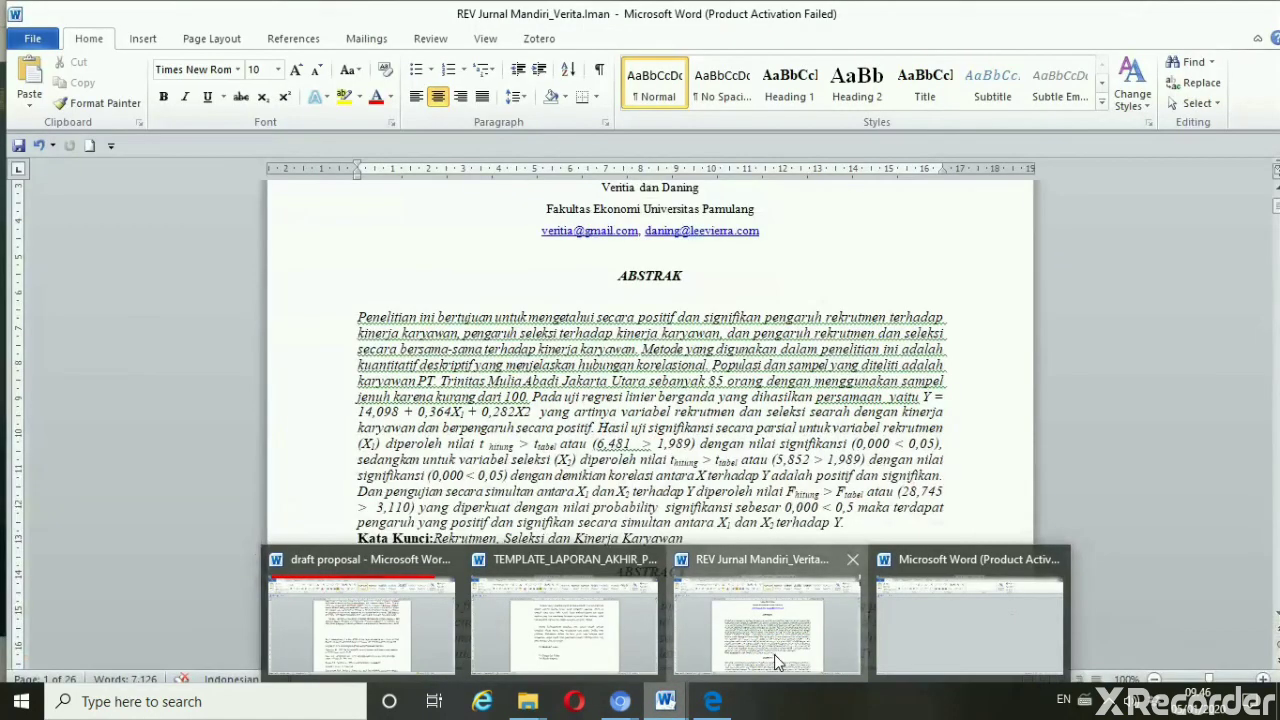
click(774, 654)
scroll(774, 654, up, 2)
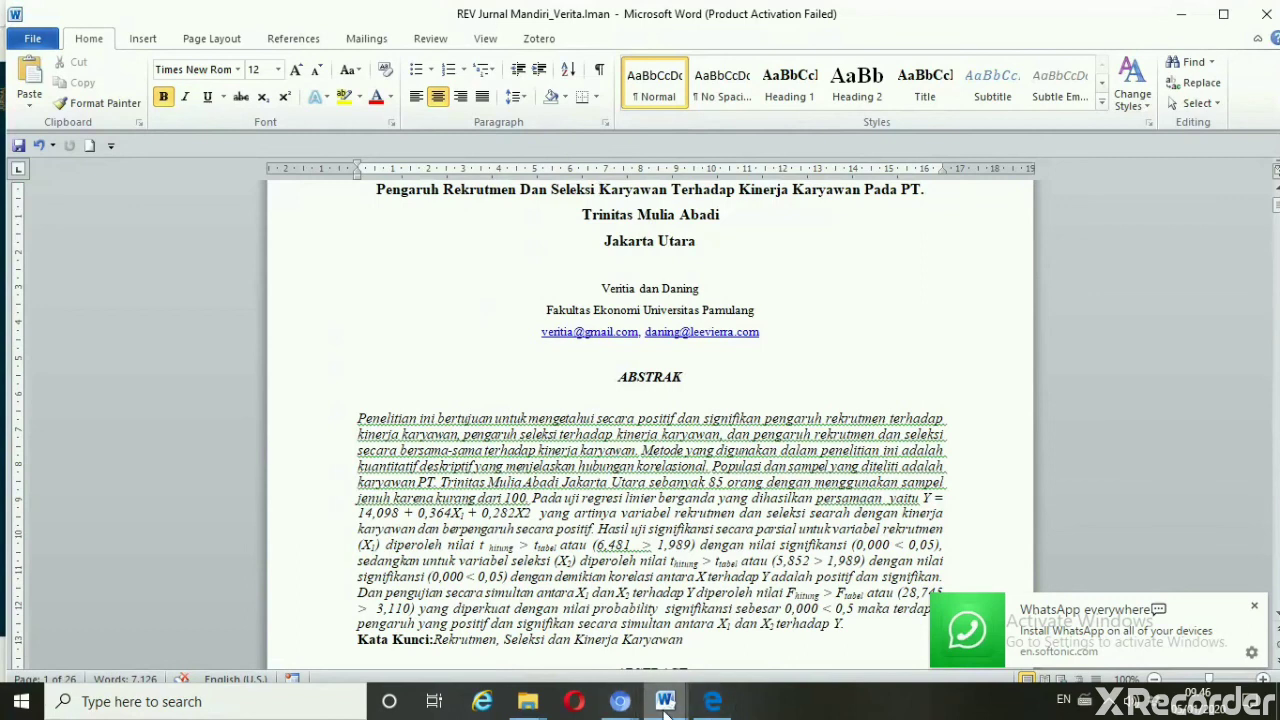
mouse_move(666, 710)
mouse_move(620, 702)
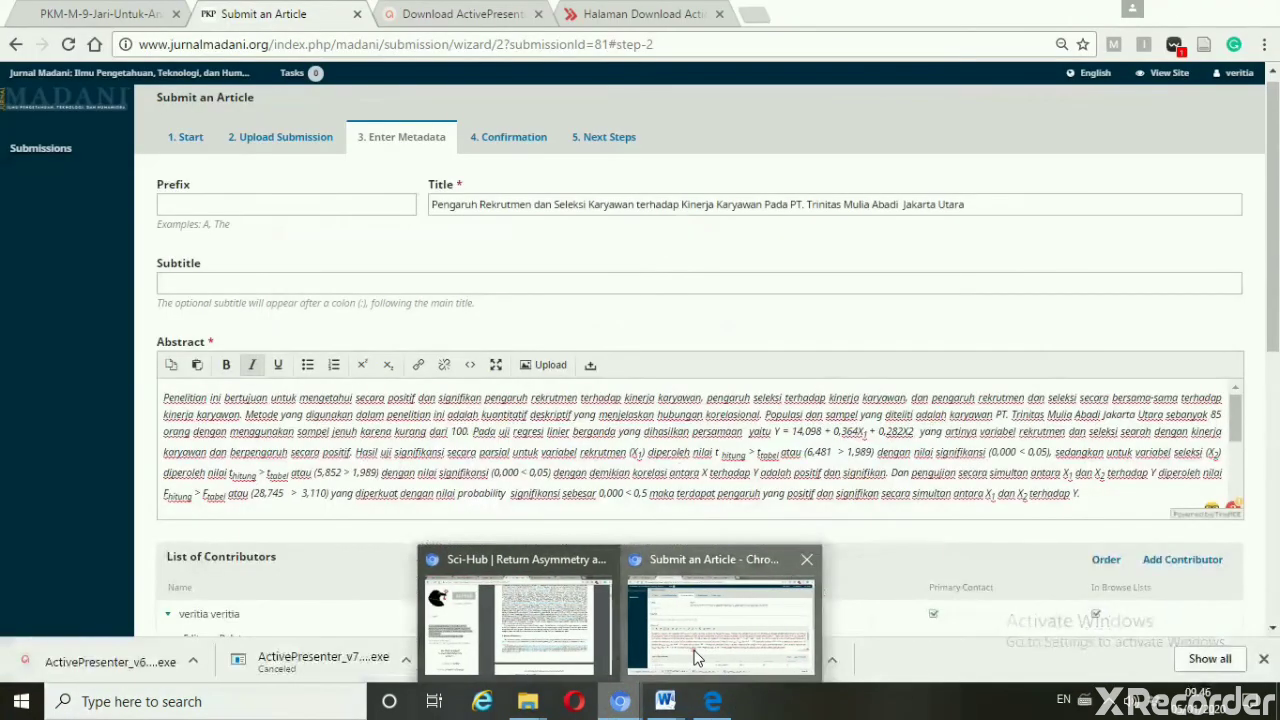
click(691, 652)
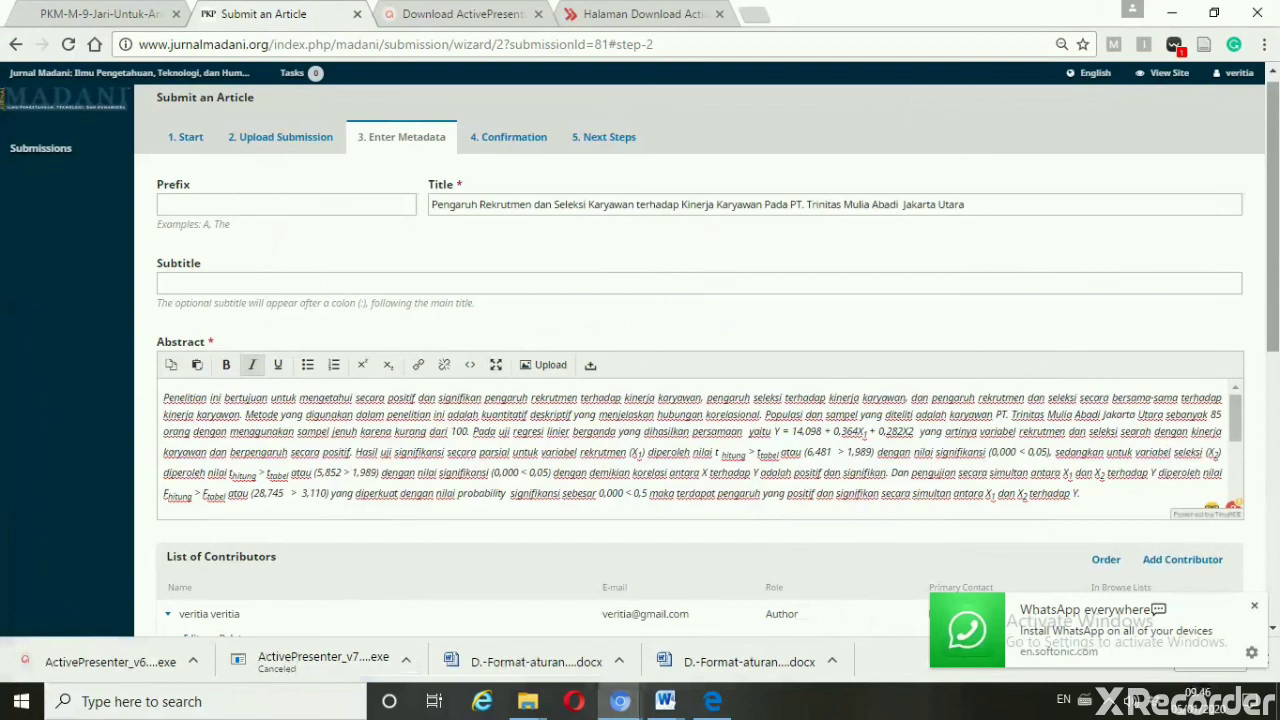
scroll(1275, 190, down, 3)
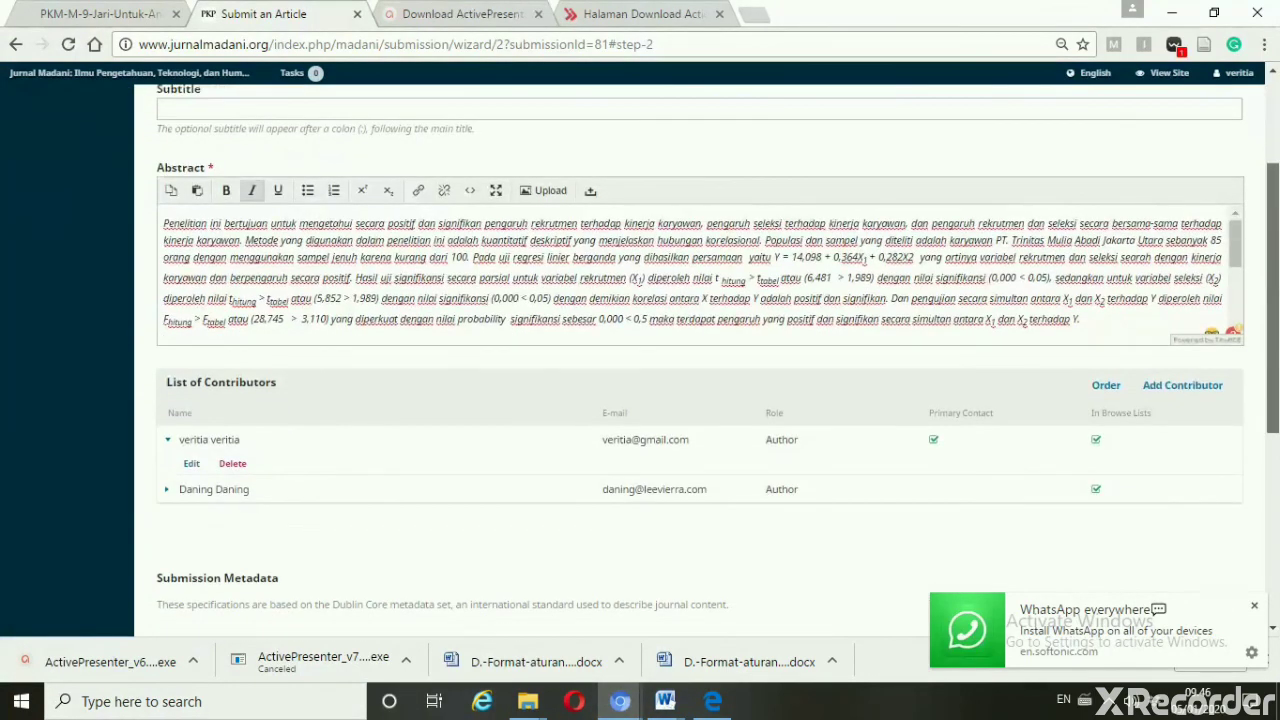
scroll(700, 360, down, 1)
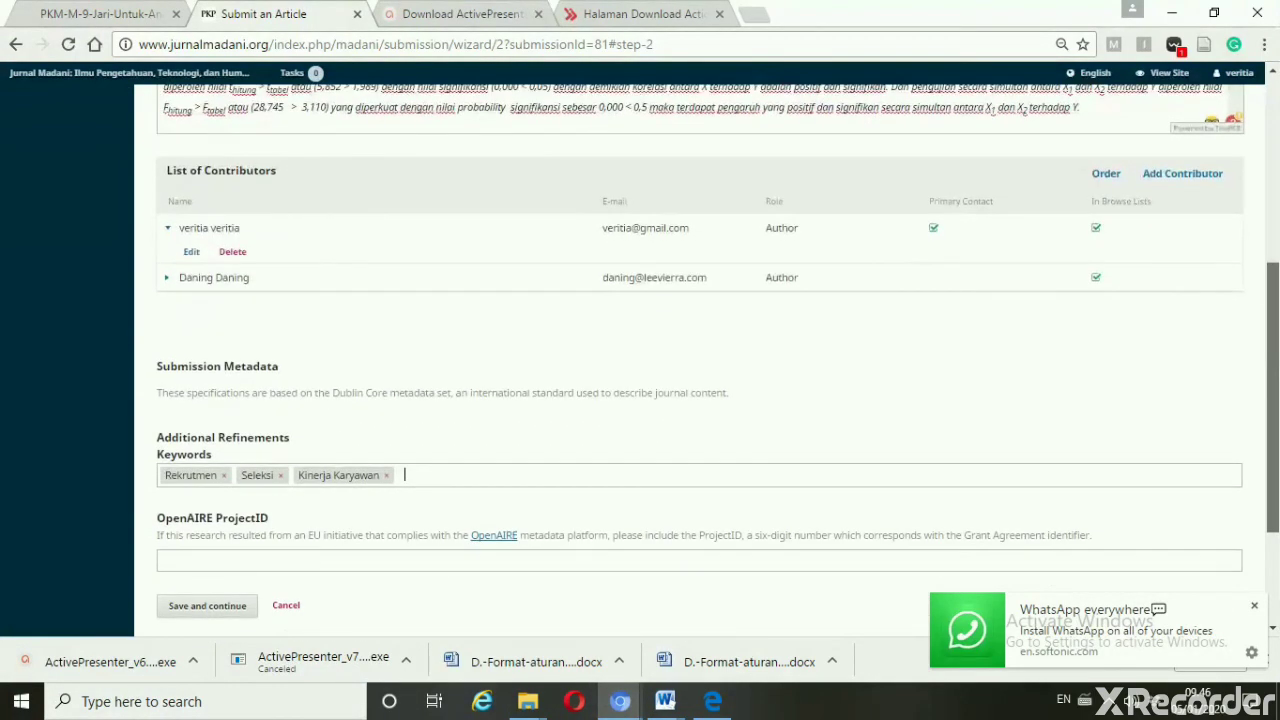
scroll(700, 360, down, 2)
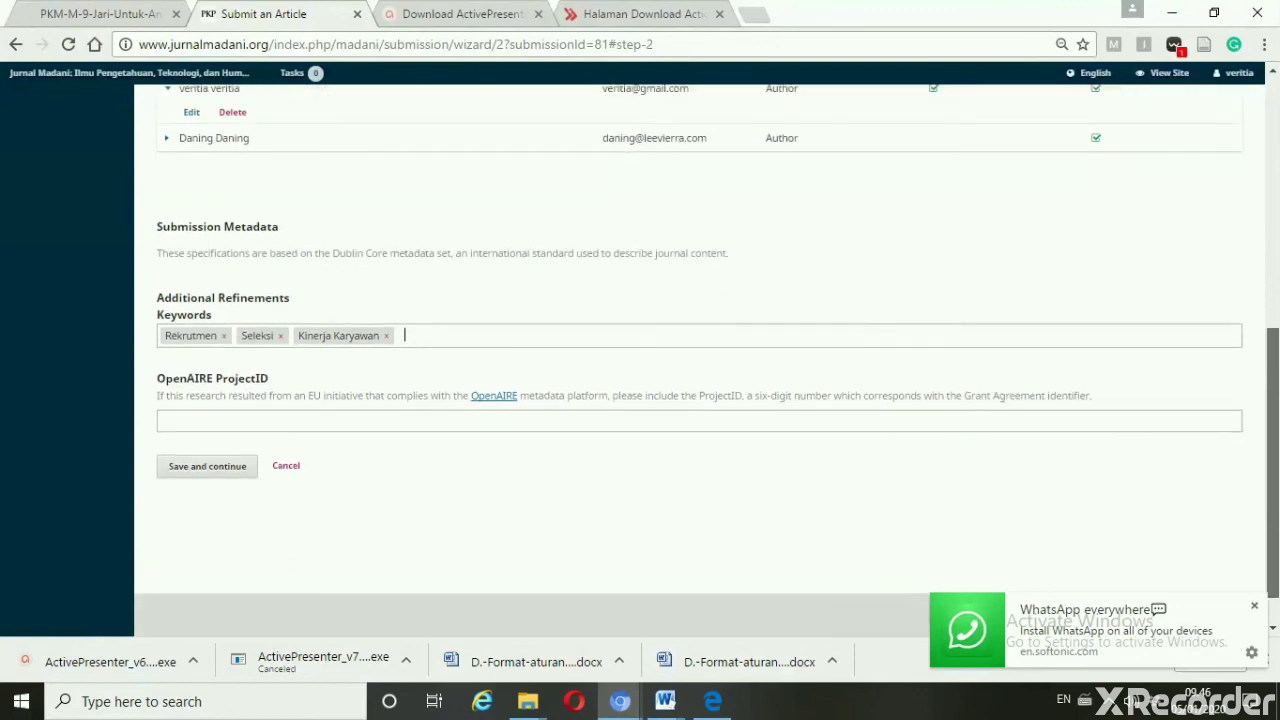
Save the metadata, then Finish Submission and confirm with OK
click(225, 448)
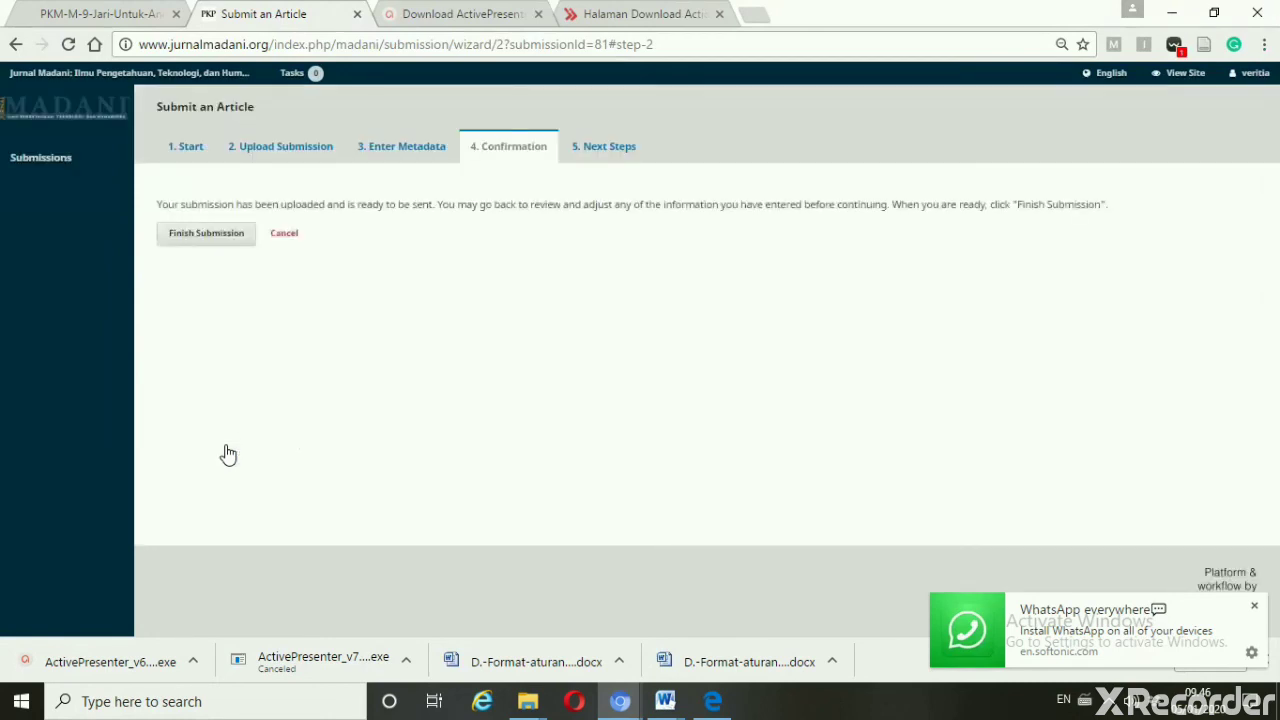
click(220, 238)
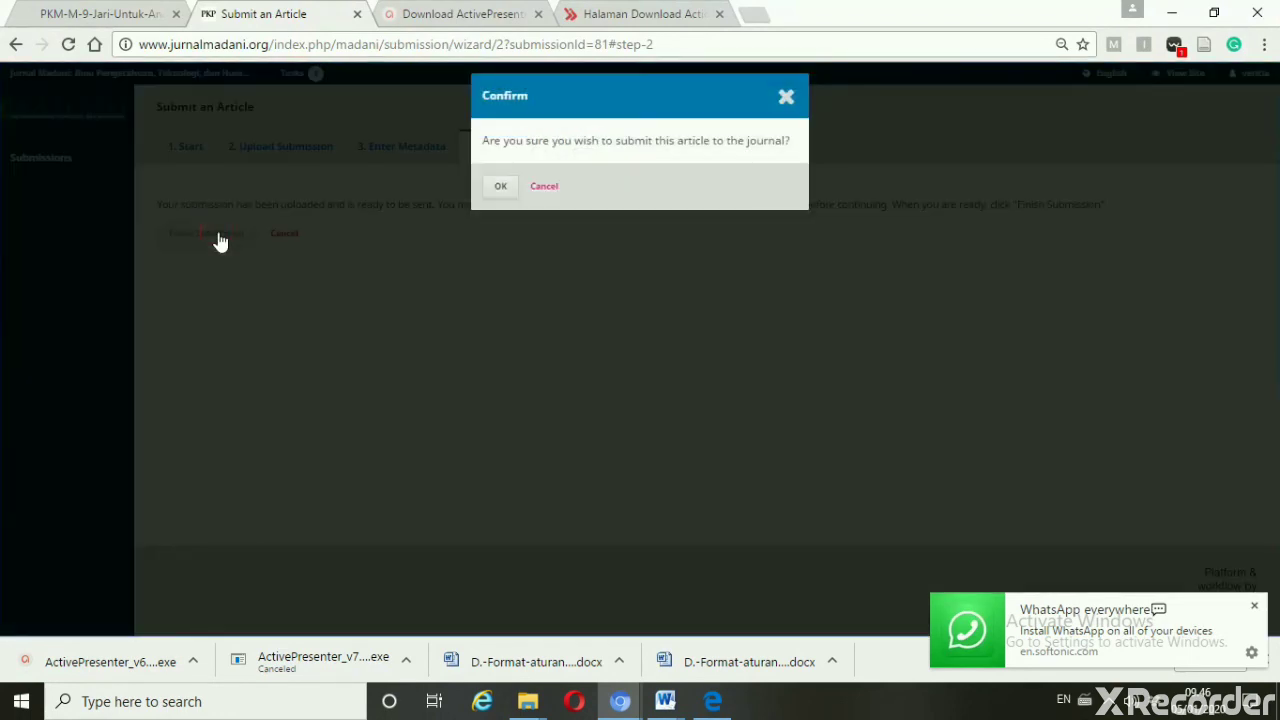
click(503, 187)
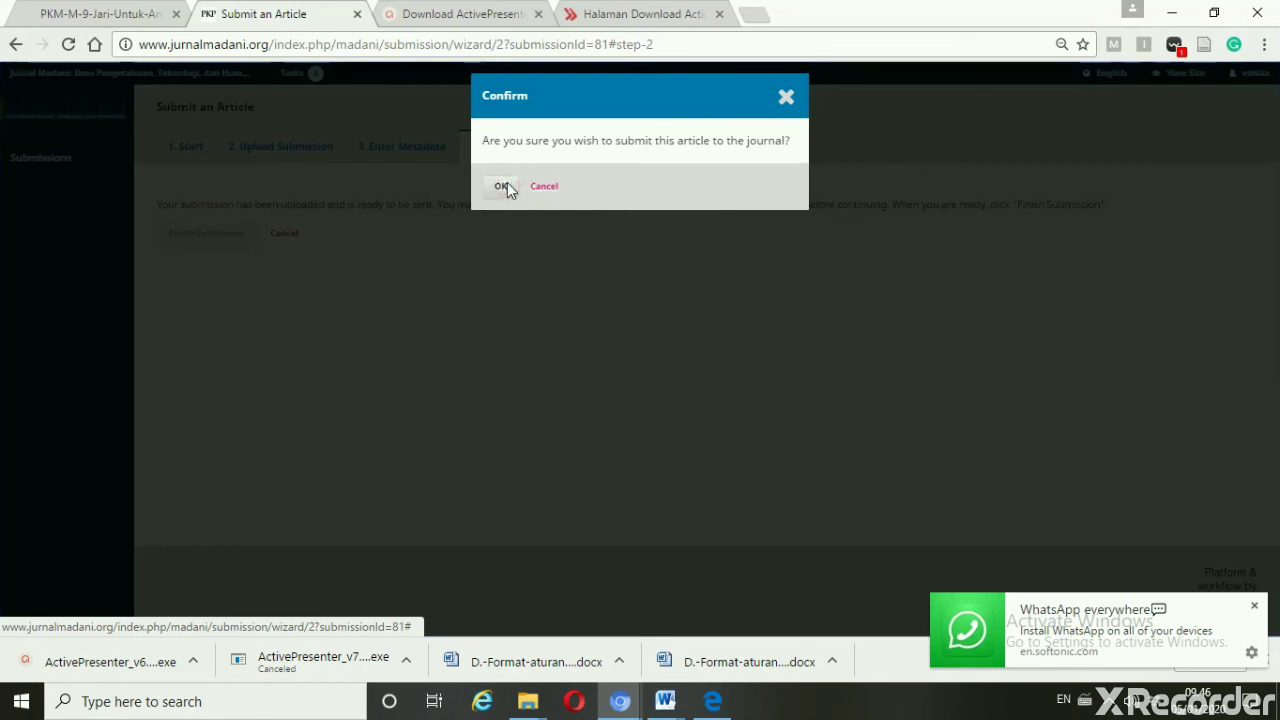